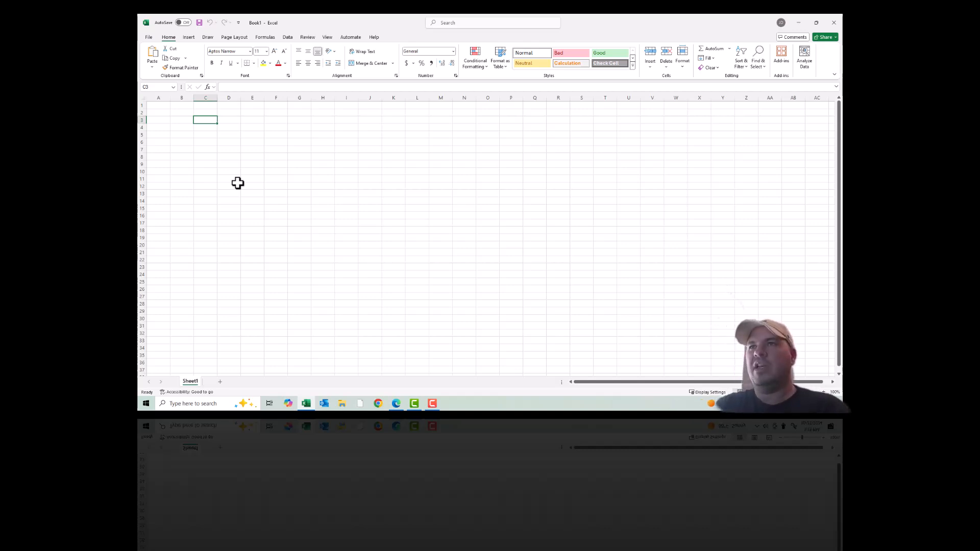
Enter the month headings JAN, FEB and MAR in cells D12, E12 and F12
key("Right")
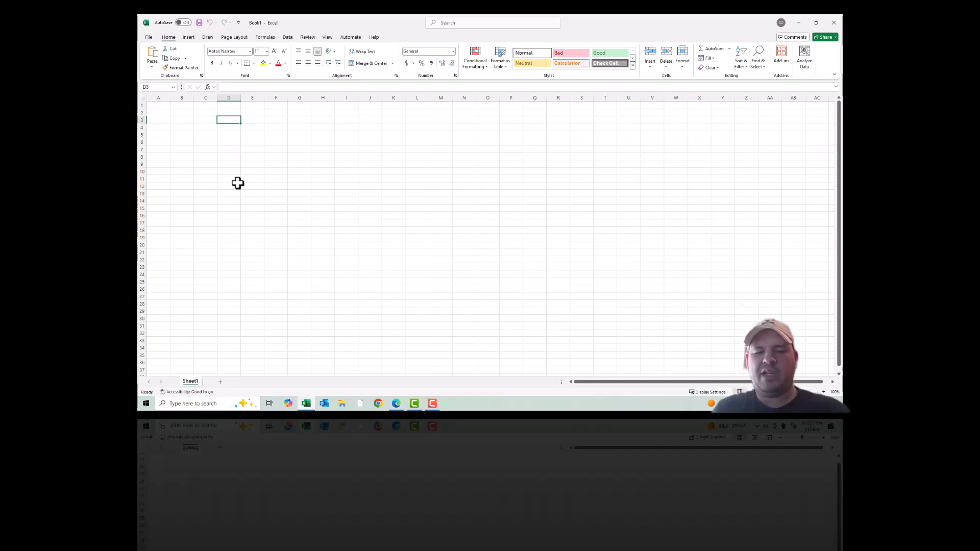
left_click(238, 183)
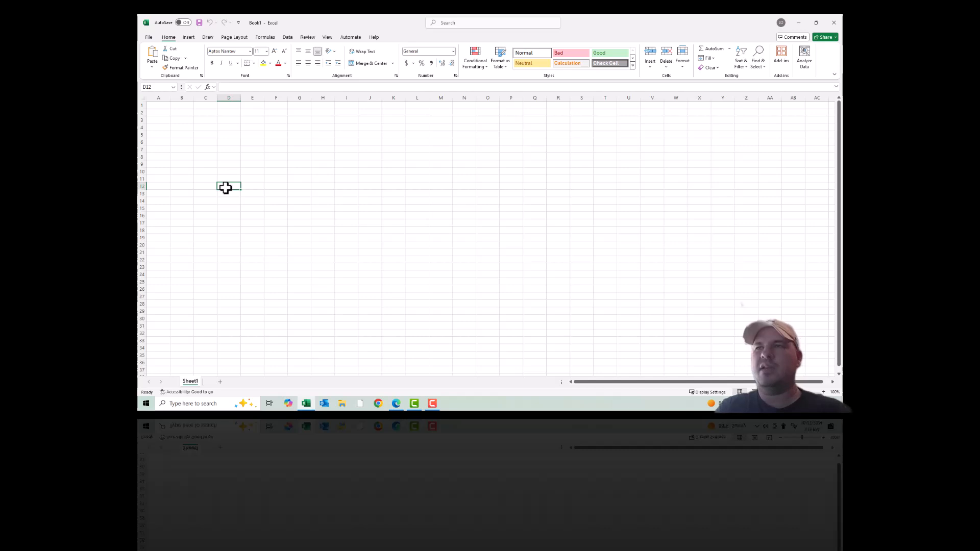
type("j")
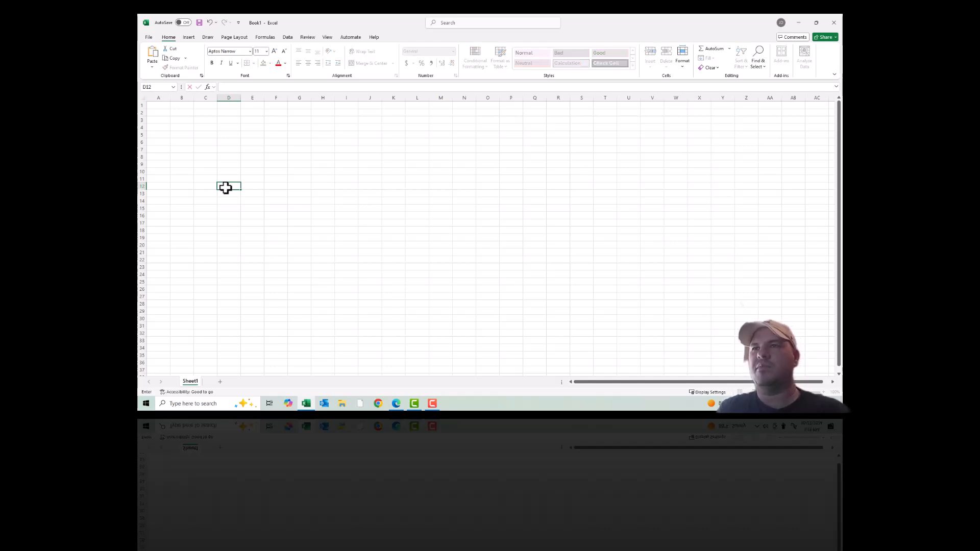
type("AN")
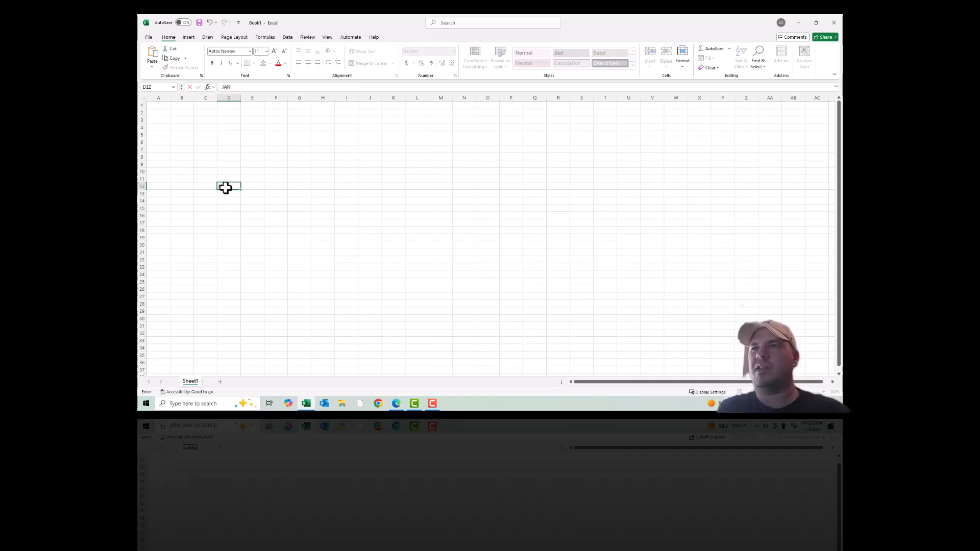
key("Tab")
type("FEB")
key("Tab")
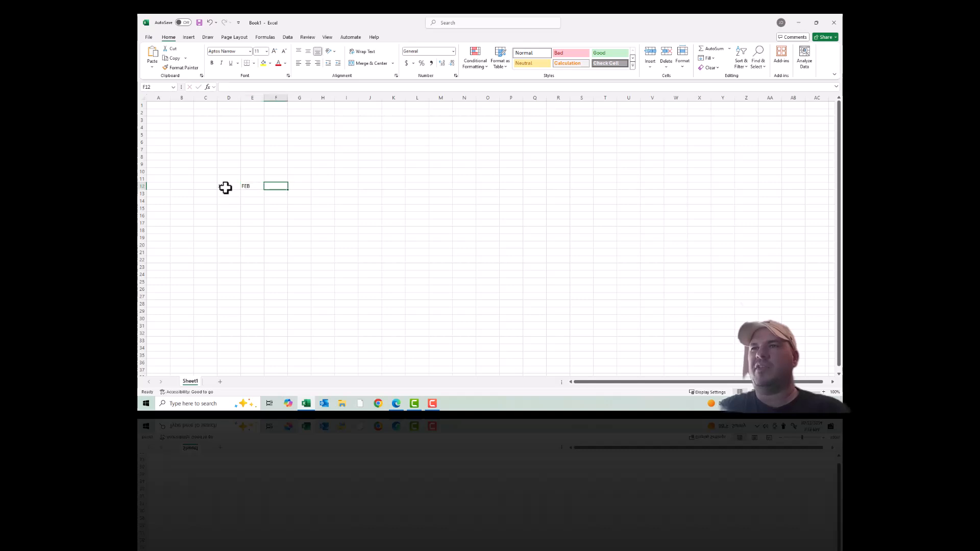
type("MAR")
key("Tab")
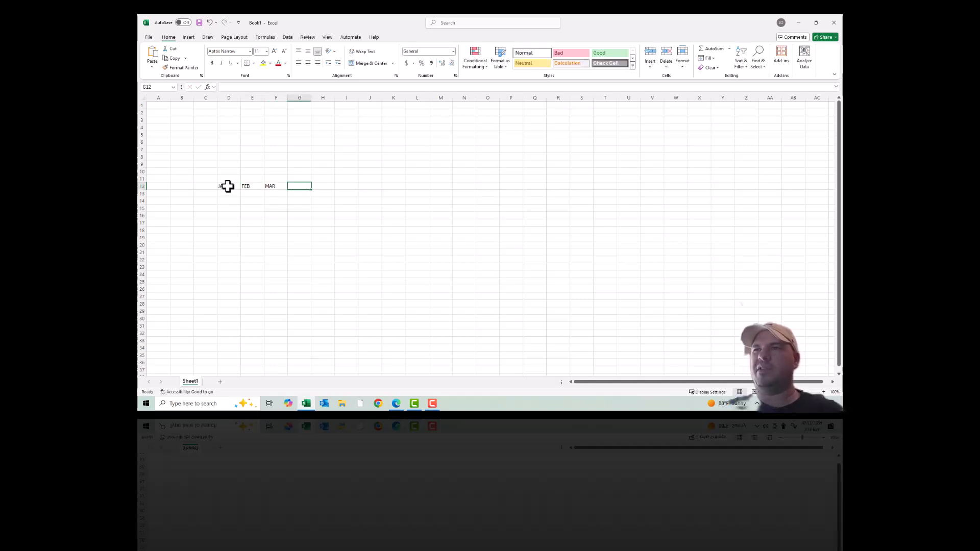
Extend the month headings from JAN–MAR through DEC in O12, and make D12:O12 bold and centred
left_click_drag(228, 185, 492, 188)
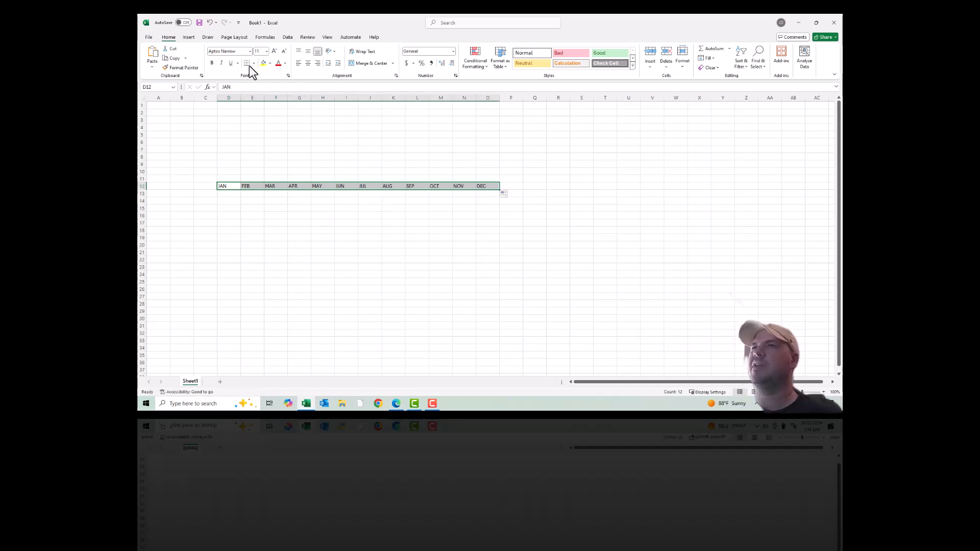
left_click(211, 63)
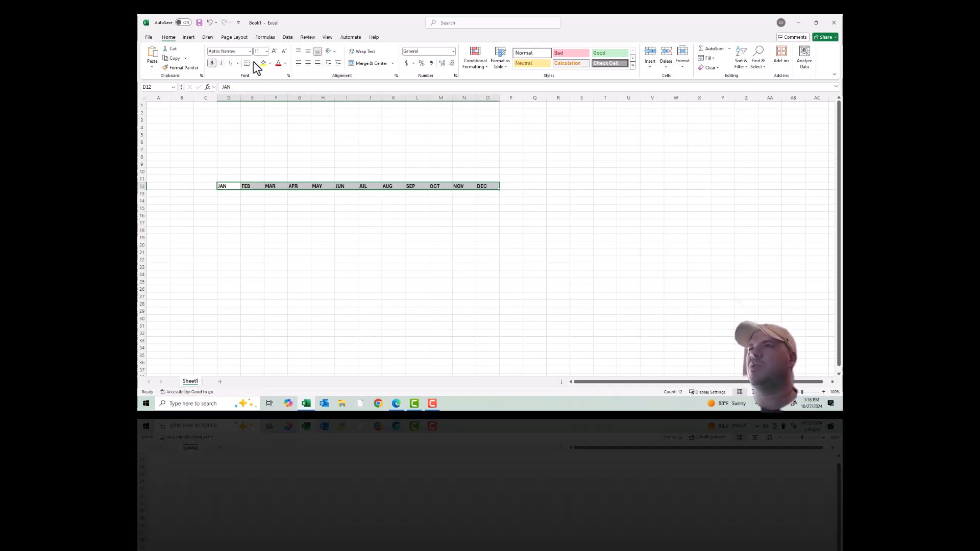
left_click(307, 63)
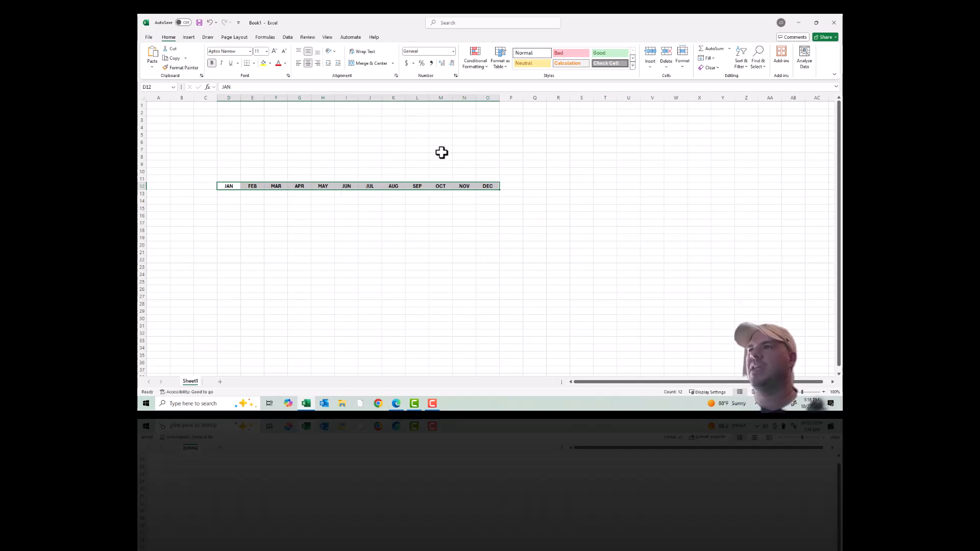
Add the headings YTD in P12 and PY TOTAL in Q12, and widen column Q to fit its heading
left_click(510, 186)
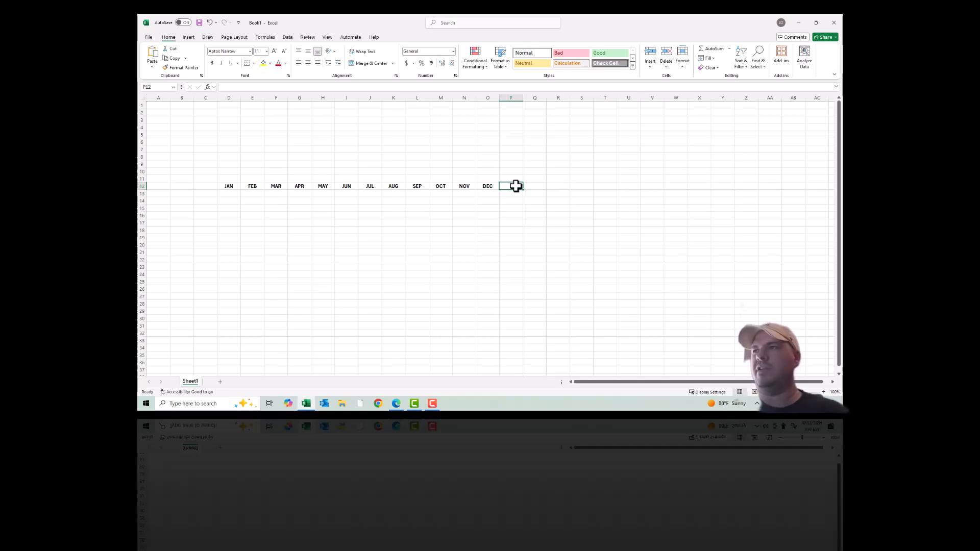
type("yt")
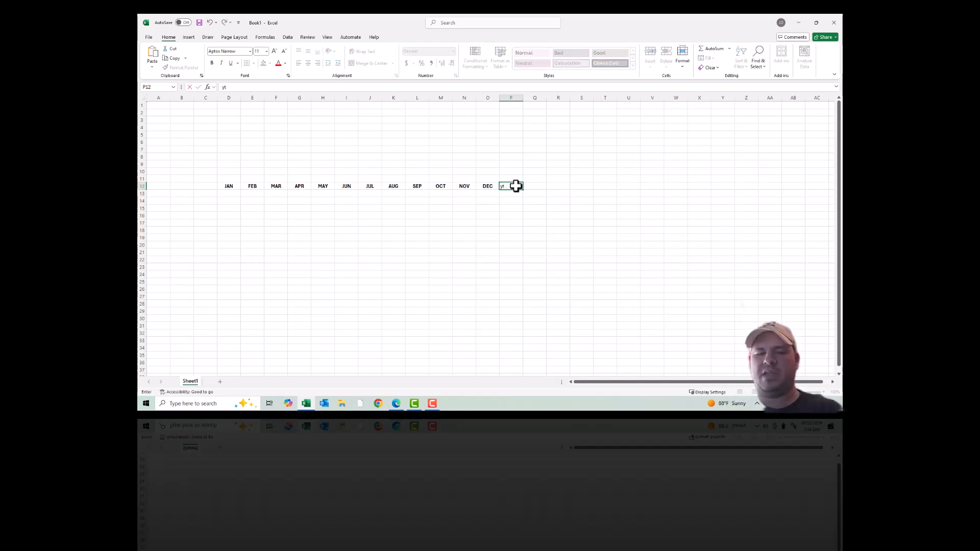
key("Return")
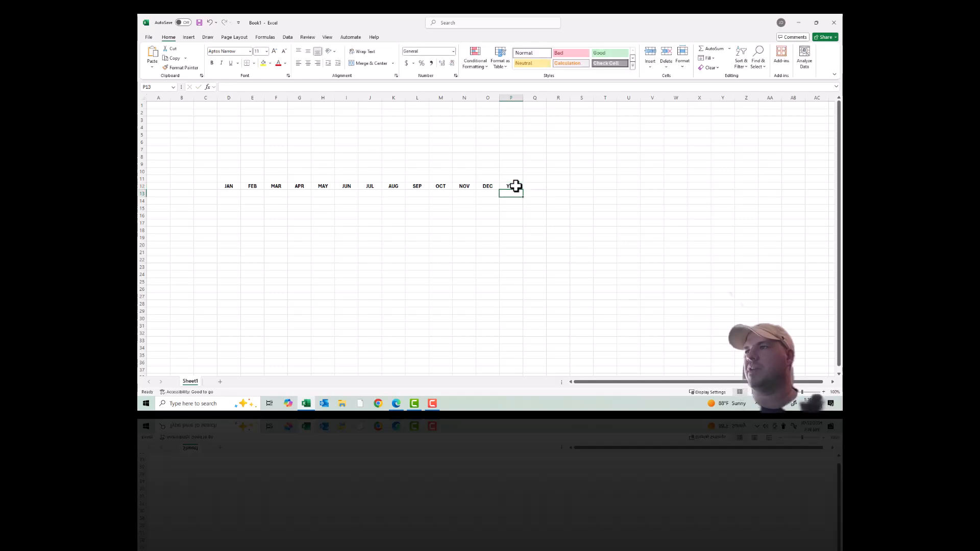
left_click(534, 188)
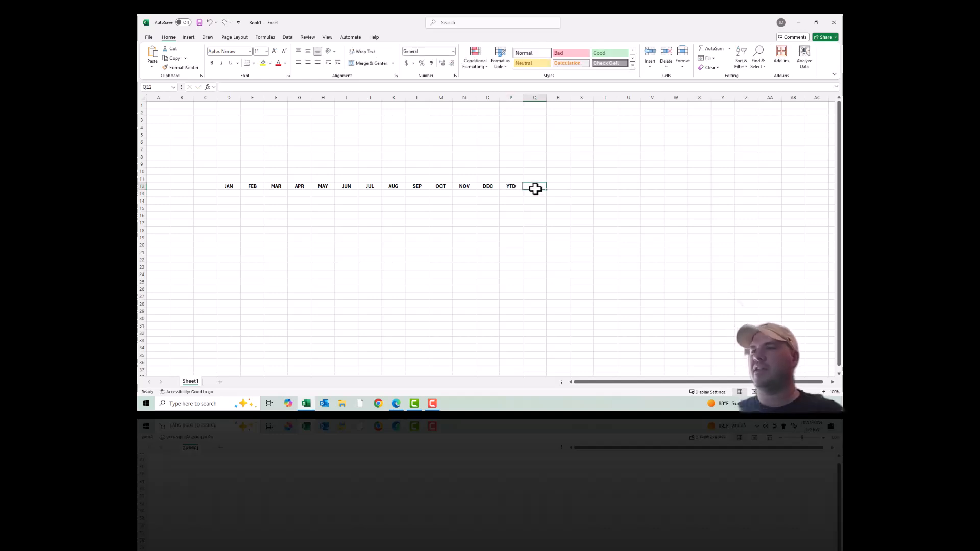
type("PY")
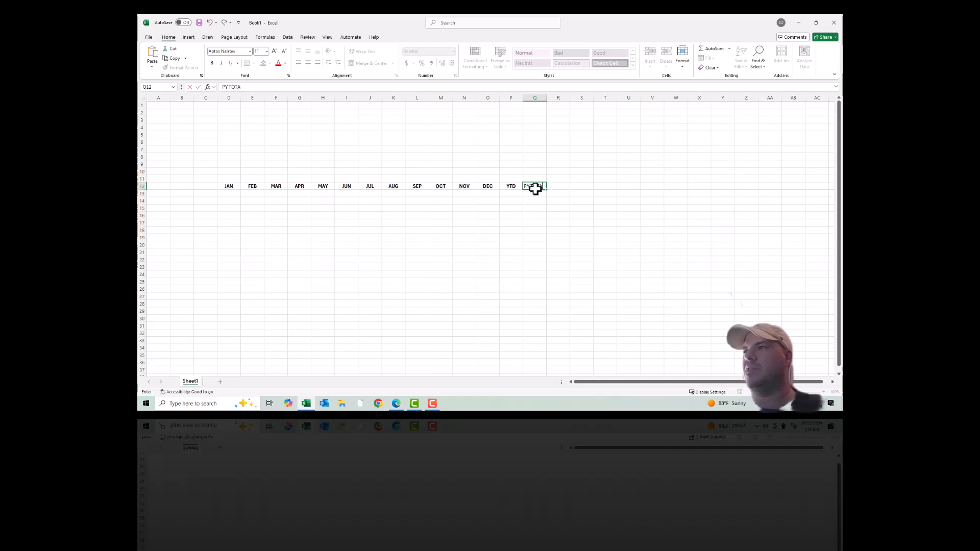
type(" TOTAL")
key("Return")
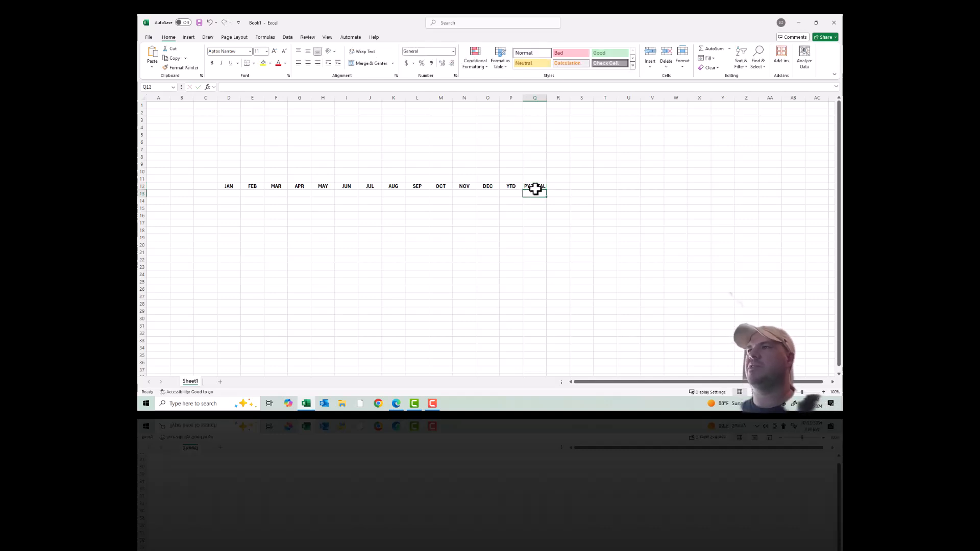
left_click_drag(546, 98, 548, 98)
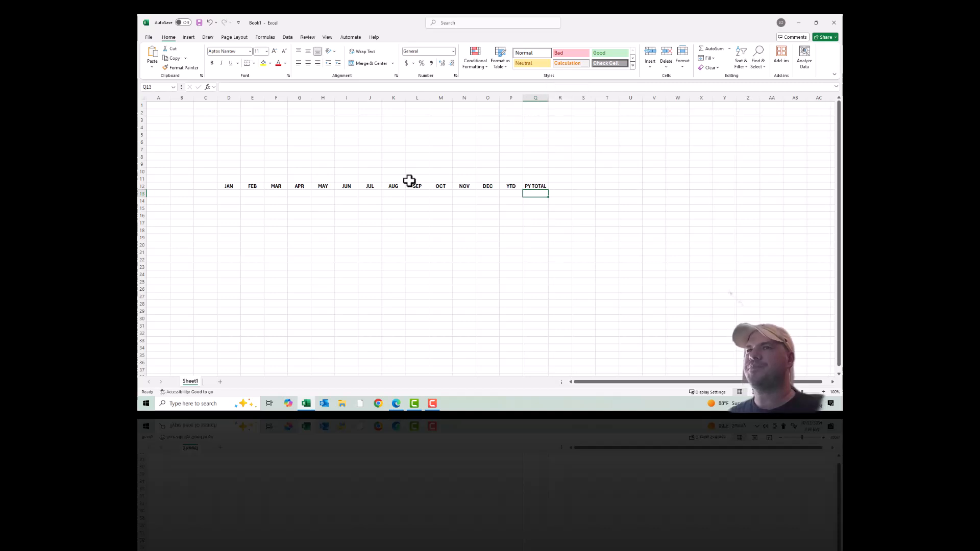
Enter the row label SALES REVENUE in C14 and widen column C to fit it
left_click(209, 201)
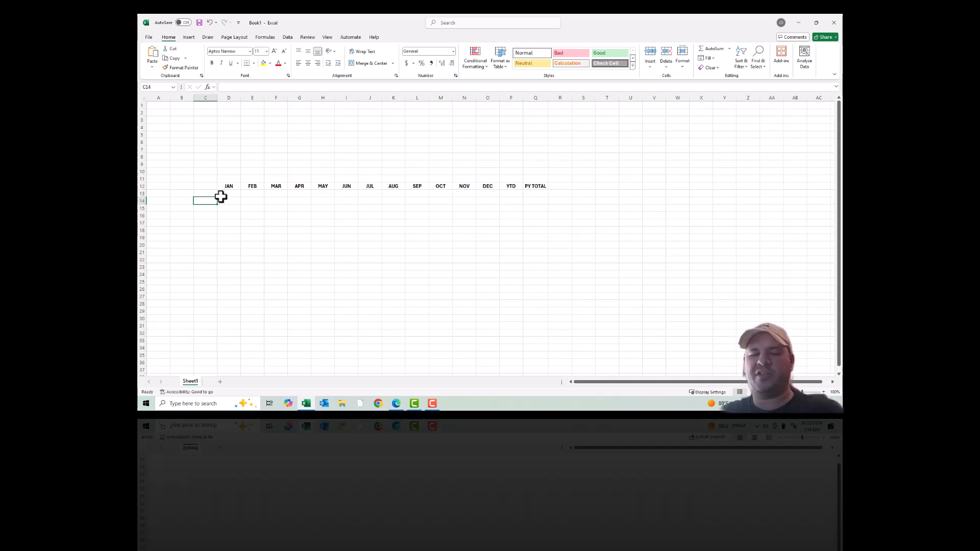
type("p")
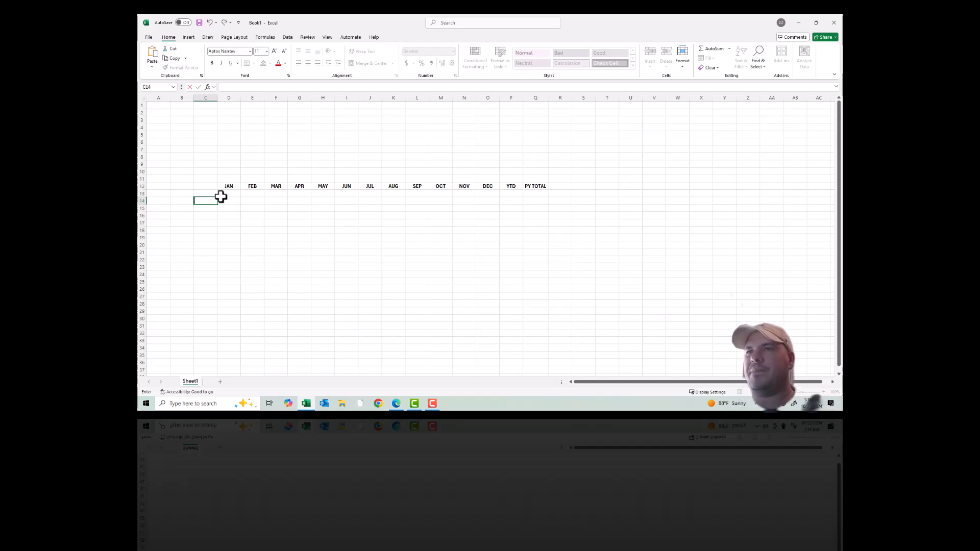
type("AL")
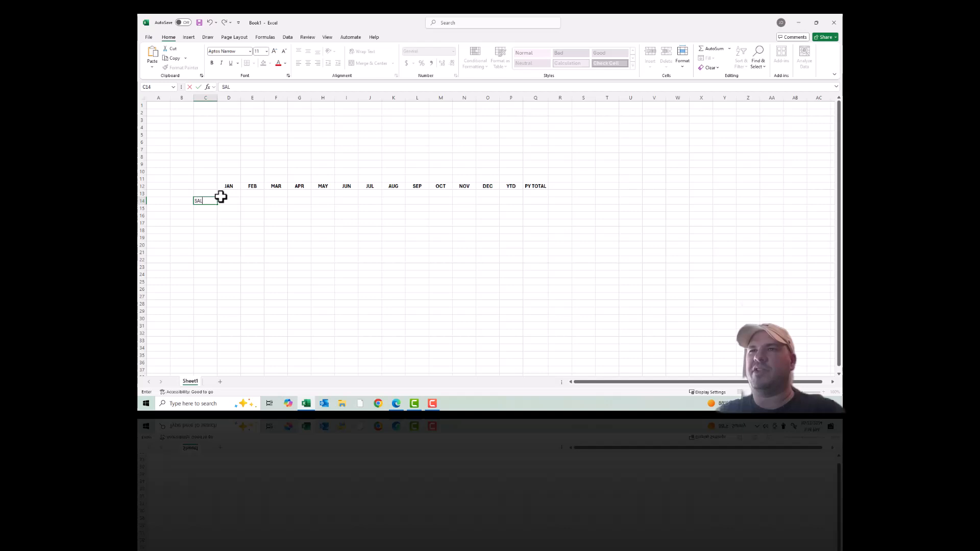
type("ES REV")
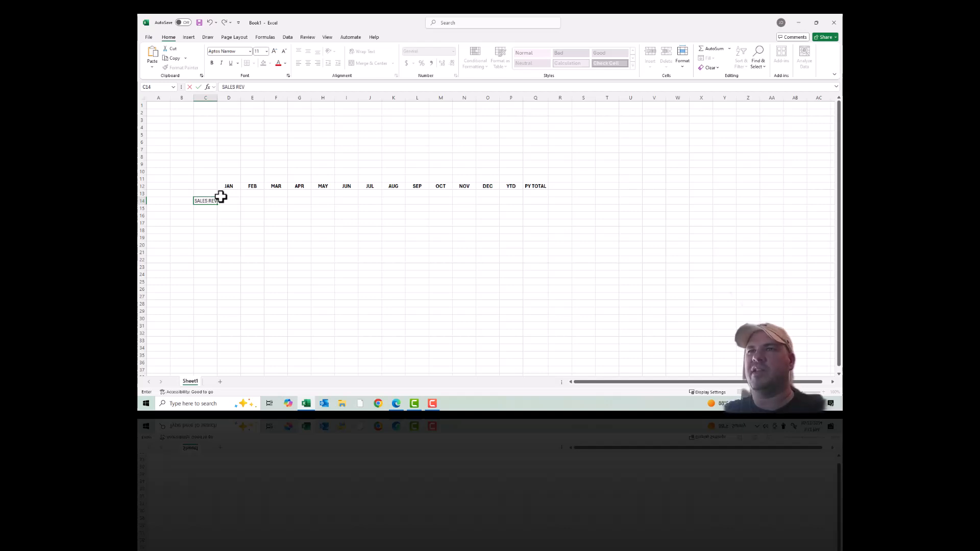
type("ENUE")
key("Return")
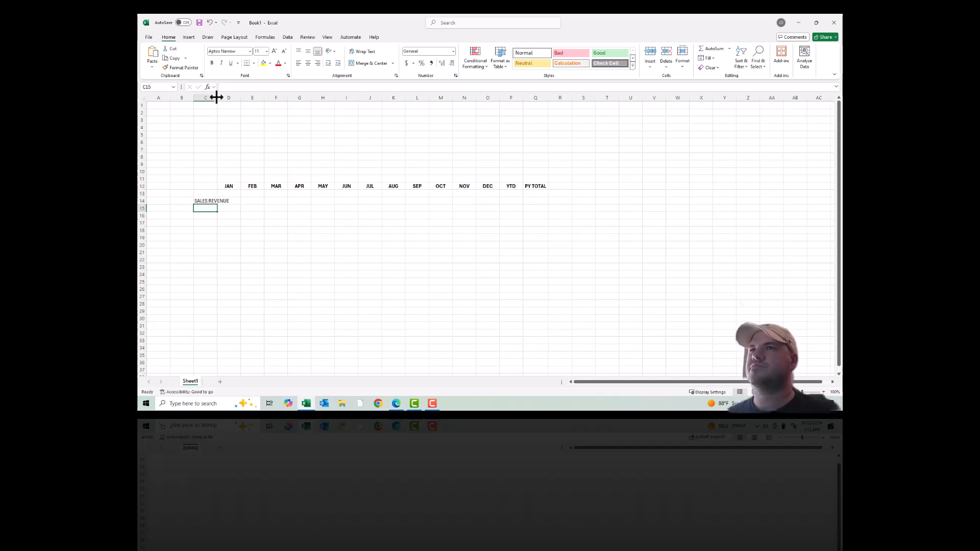
left_click_drag(217, 98, 238, 101)
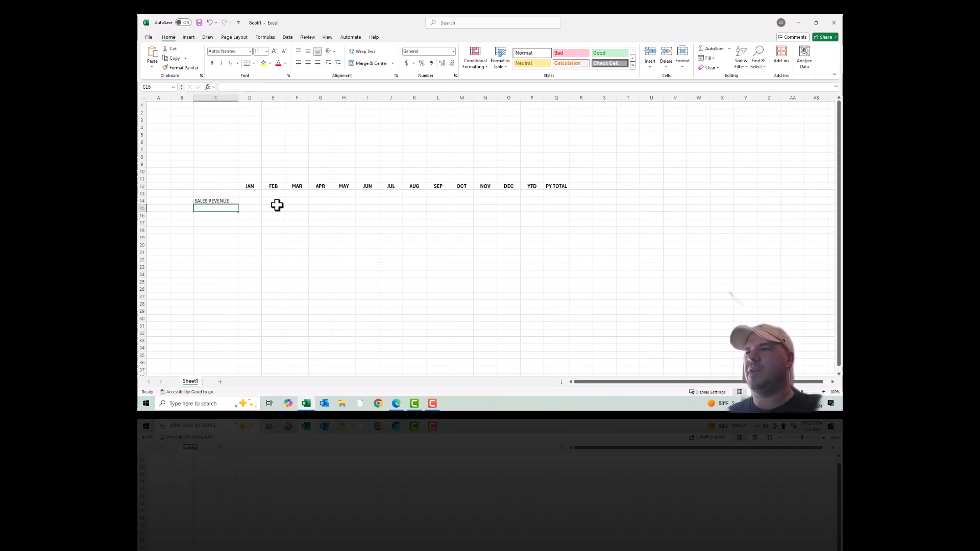
left_click(291, 221)
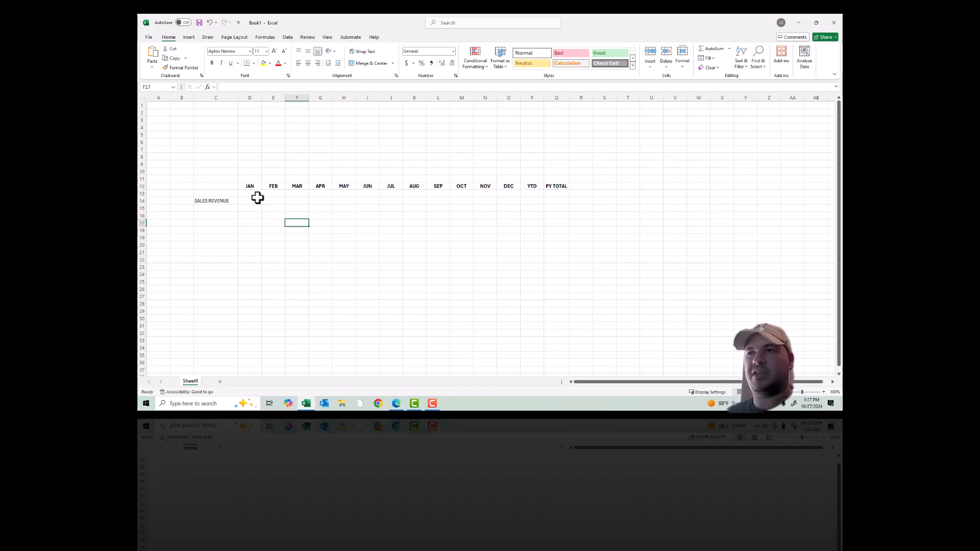
left_click_drag(251, 201, 556, 201)
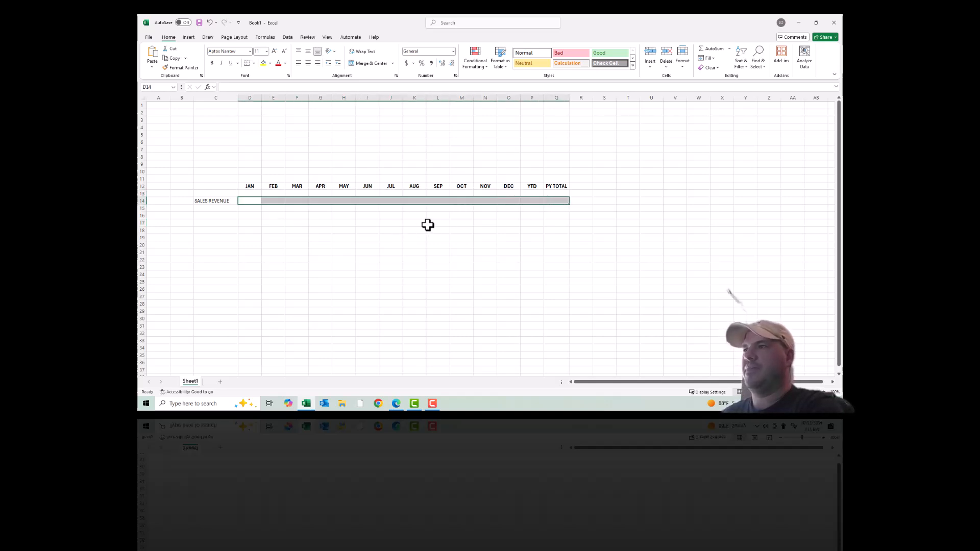
left_click(389, 245)
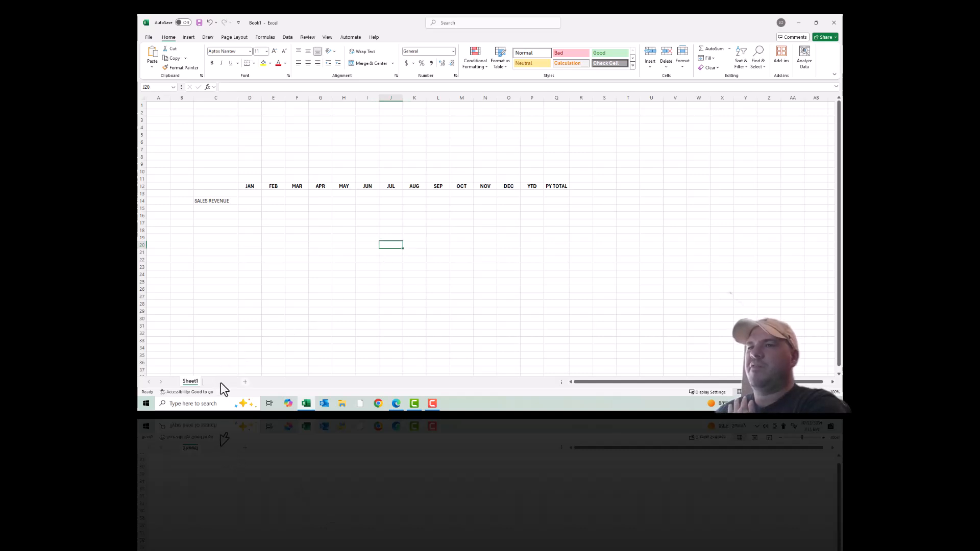
Add a new worksheet and rename it SALES REVENUE
left_click(220, 382)
right_click(220, 382)
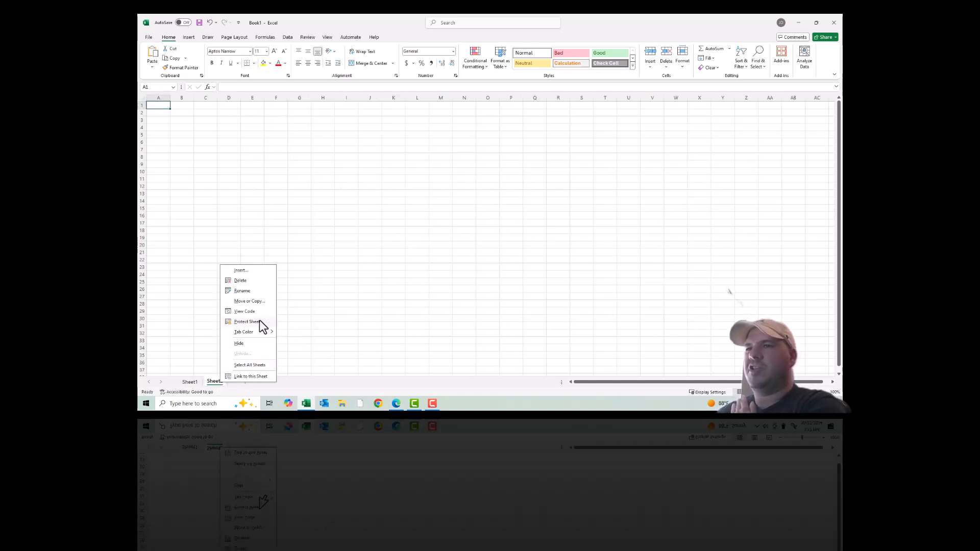
left_click(255, 291)
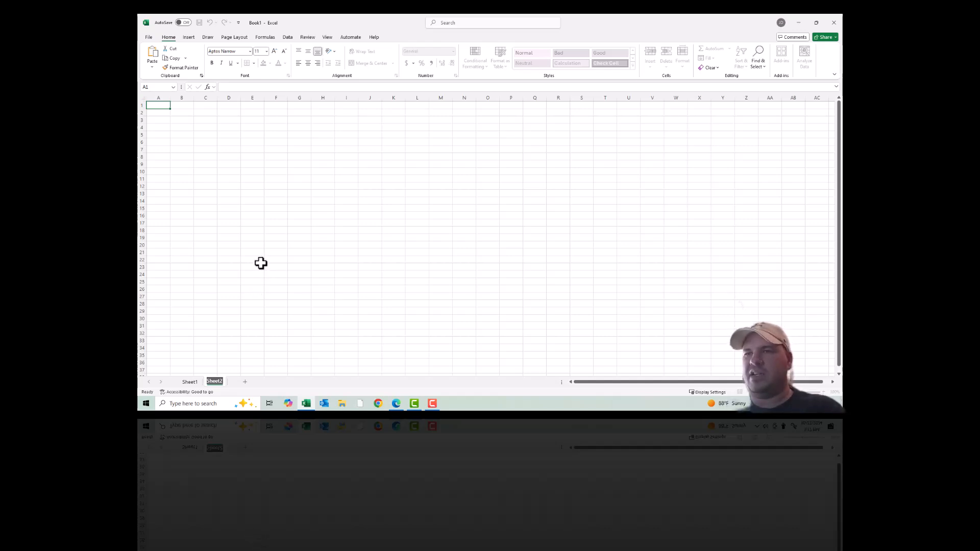
type("SALES REVE")
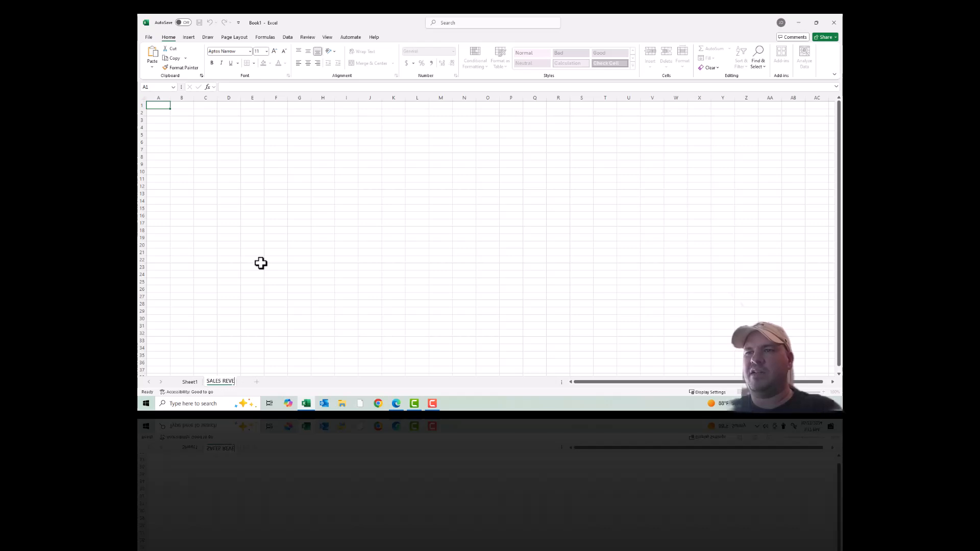
type("NUE")
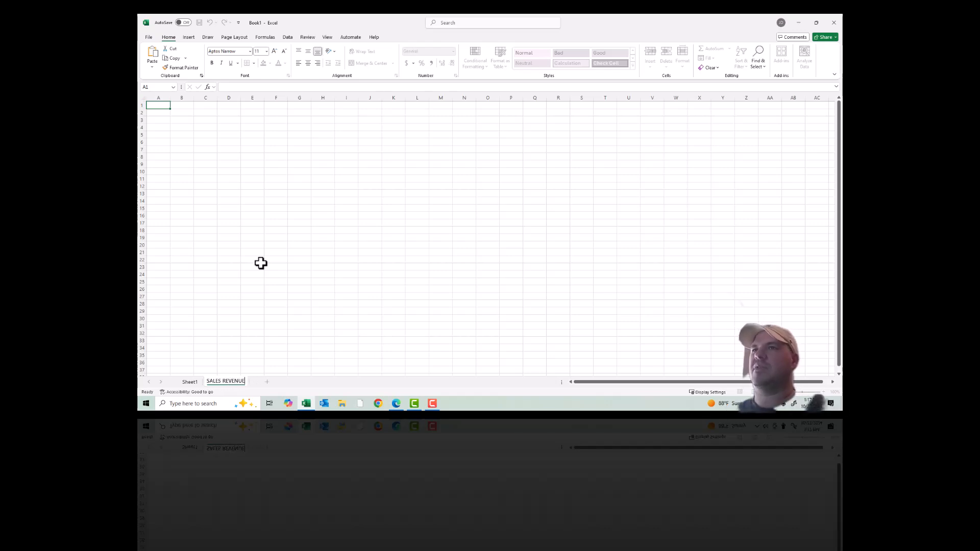
left_click(233, 163)
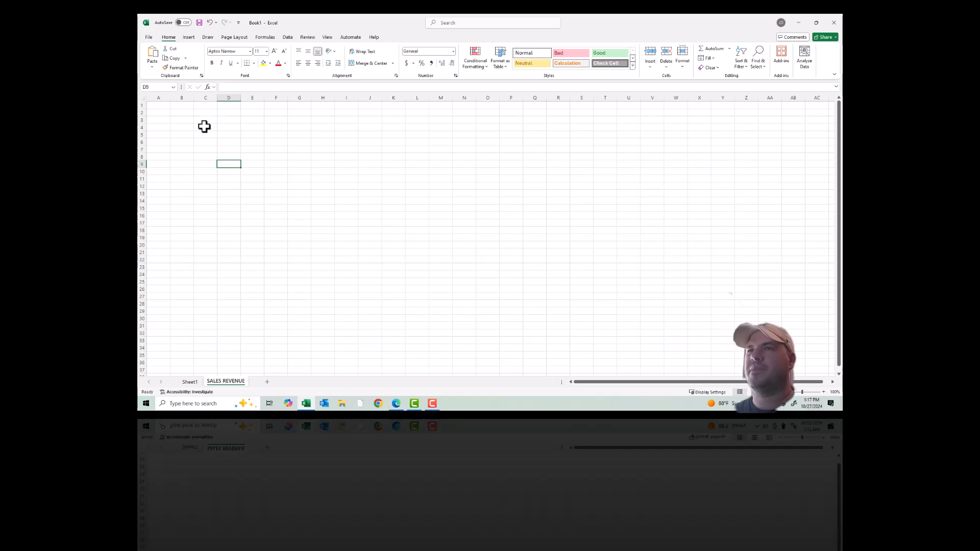
Enter the title RECURRING SUBSCRIPTION - CURRENT CLIENTS/CUSTOMERS in C4 of the SALES REVENUE sheet
left_click(204, 127)
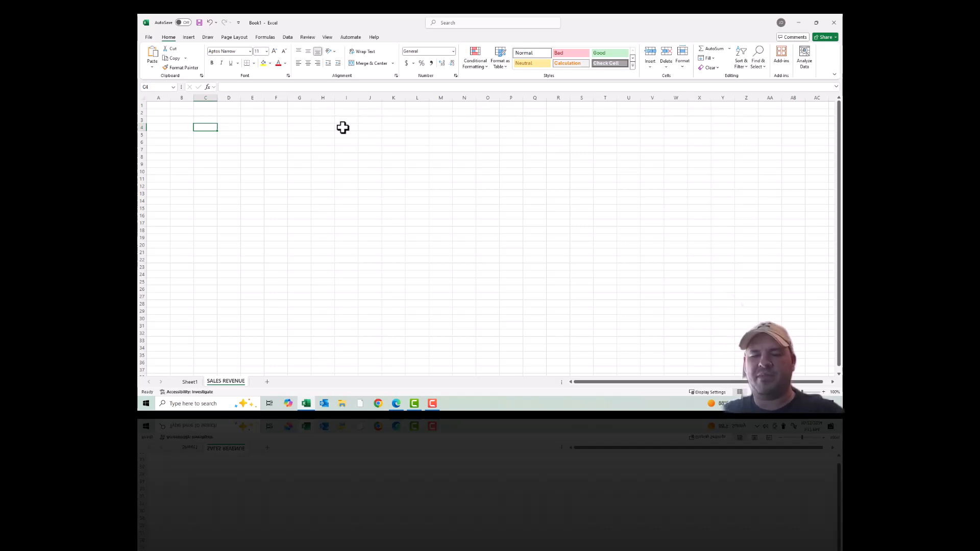
type("RE")
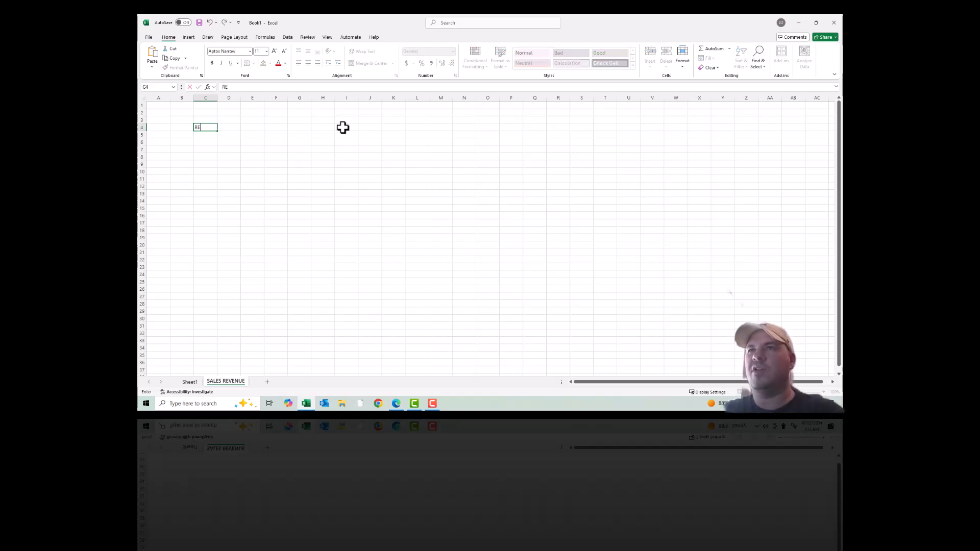
type("CURRING SU")
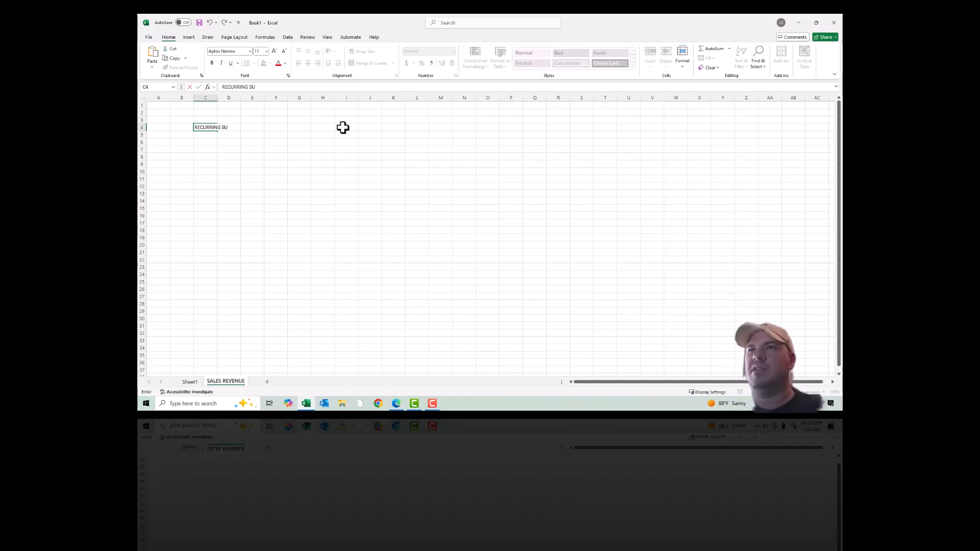
type("BSCRIPTION")
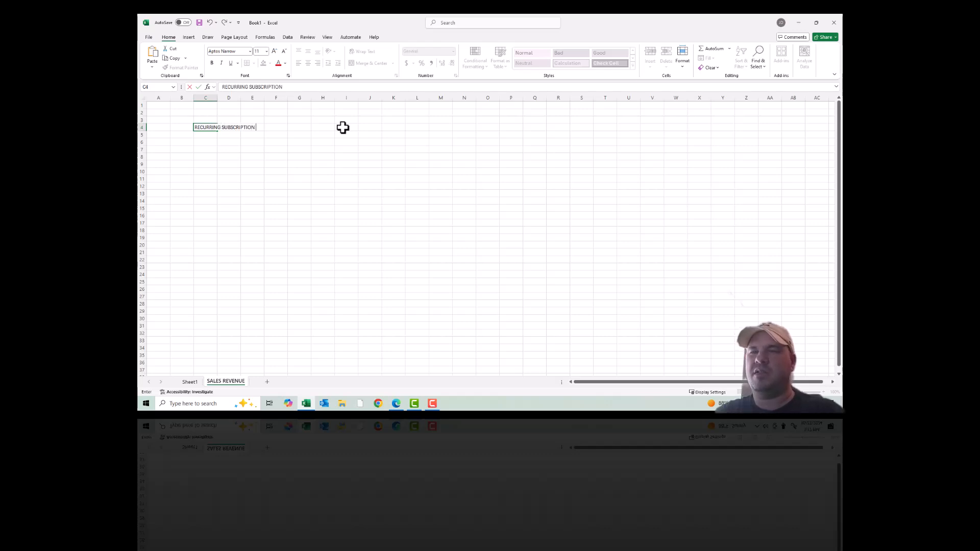
type(" - CURRENT")
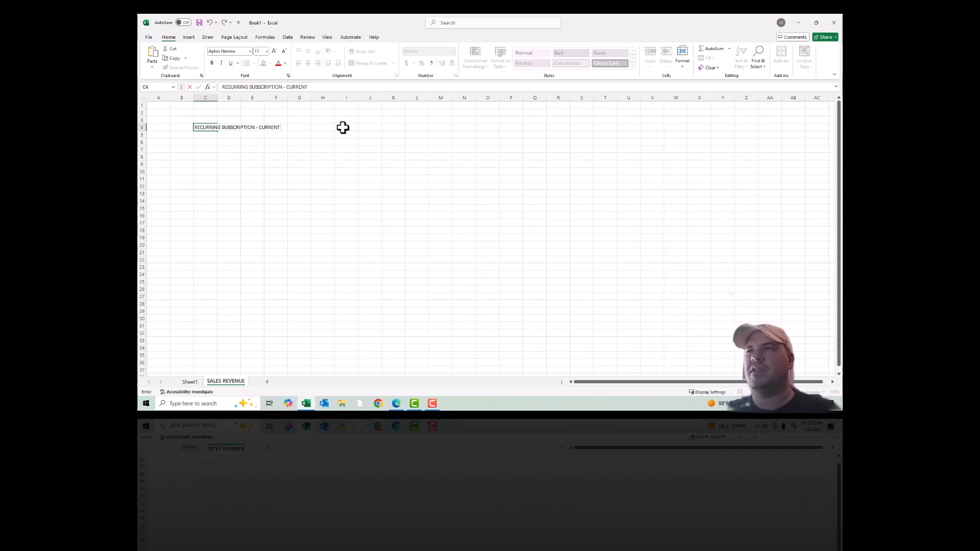
type(" CLIENTS/C")
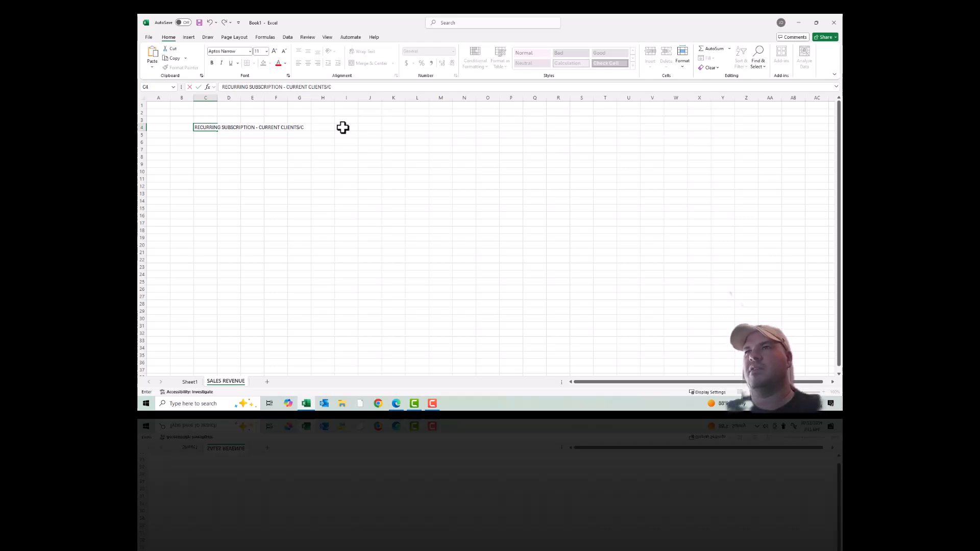
type("USTOMERS")
key("Return")
key("Return")
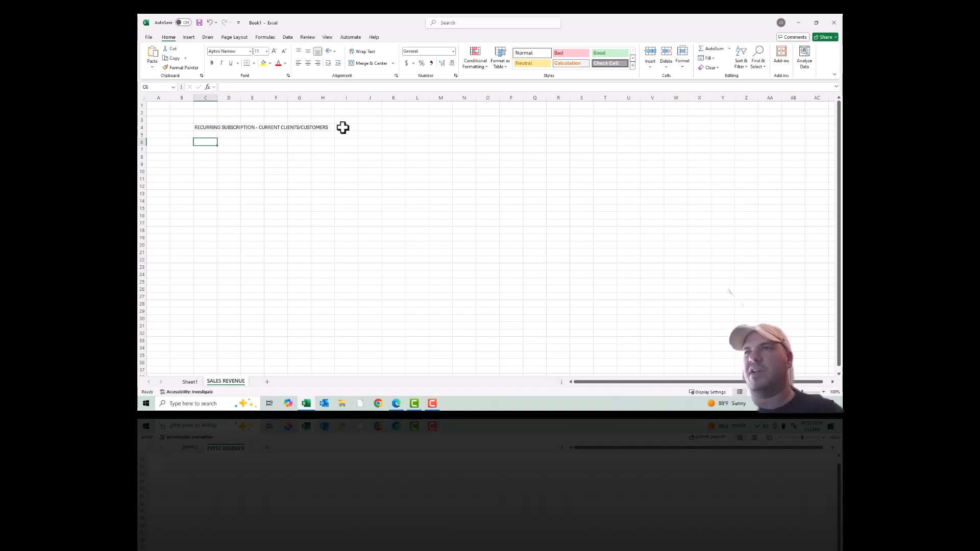
Enter the heading CUSTOMER BASE in C6 with the value 200 in C7, and widen column C to fit the heading
type("200")
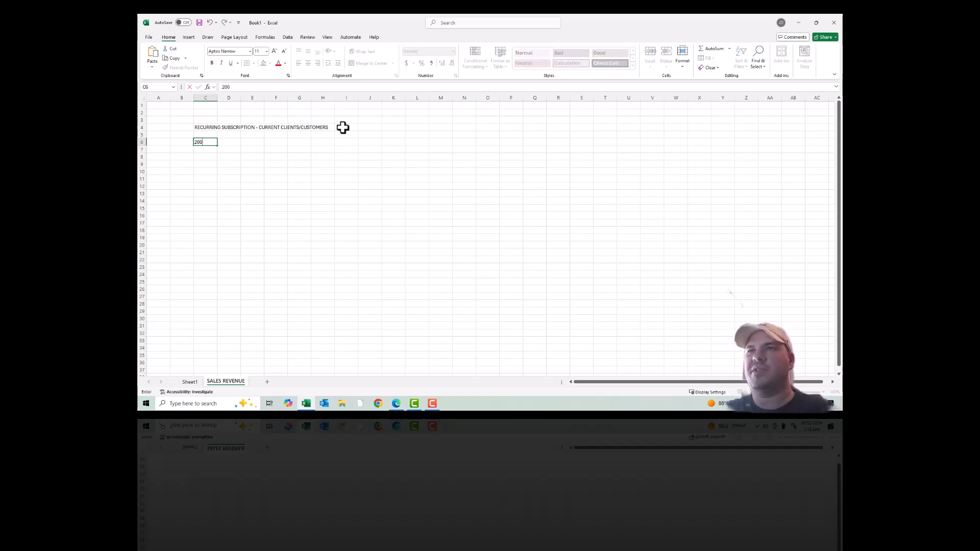
key("Escape")
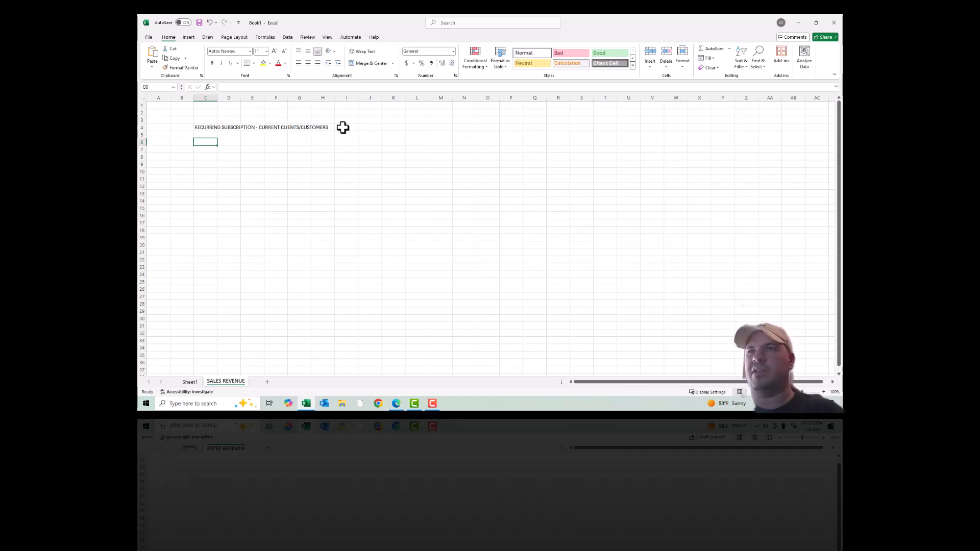
type("CUSTOMER B")
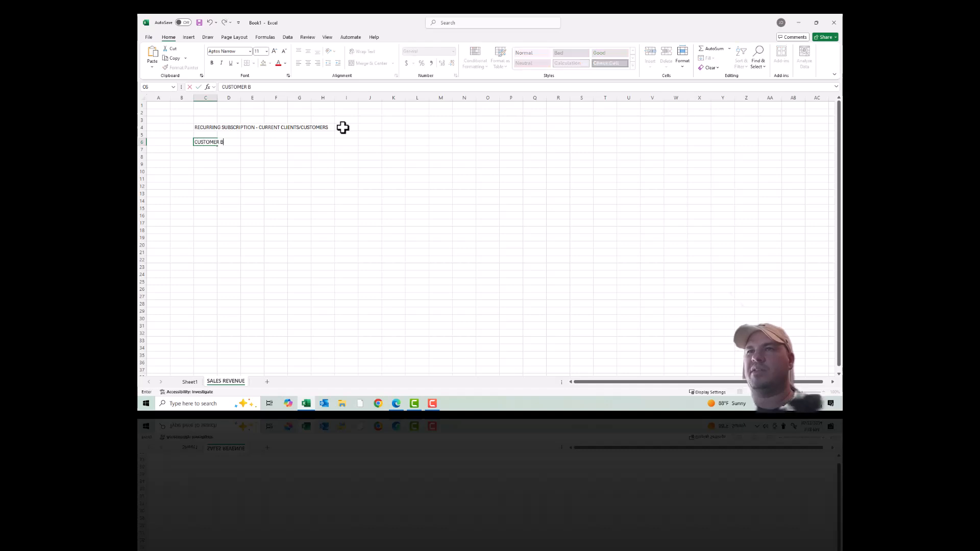
type("ASE")
key("Return")
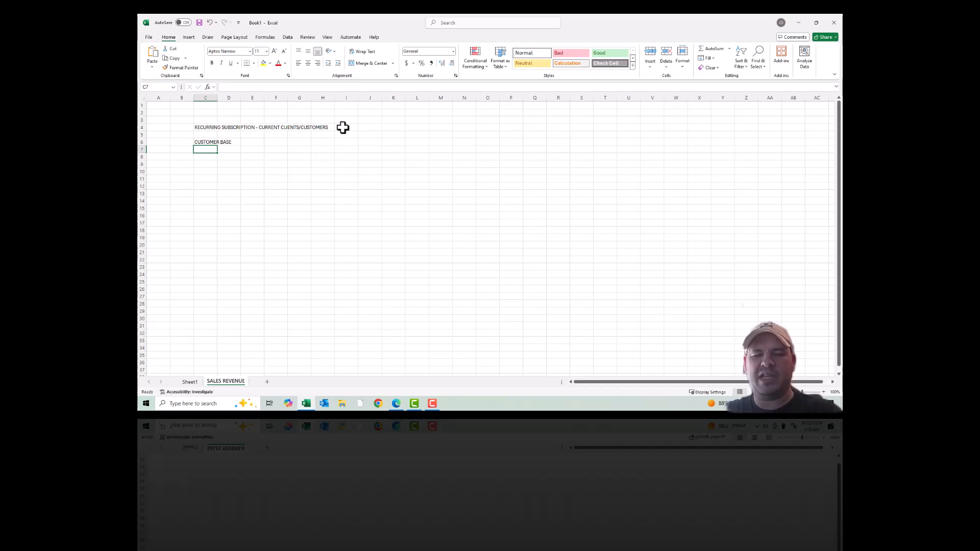
type("200")
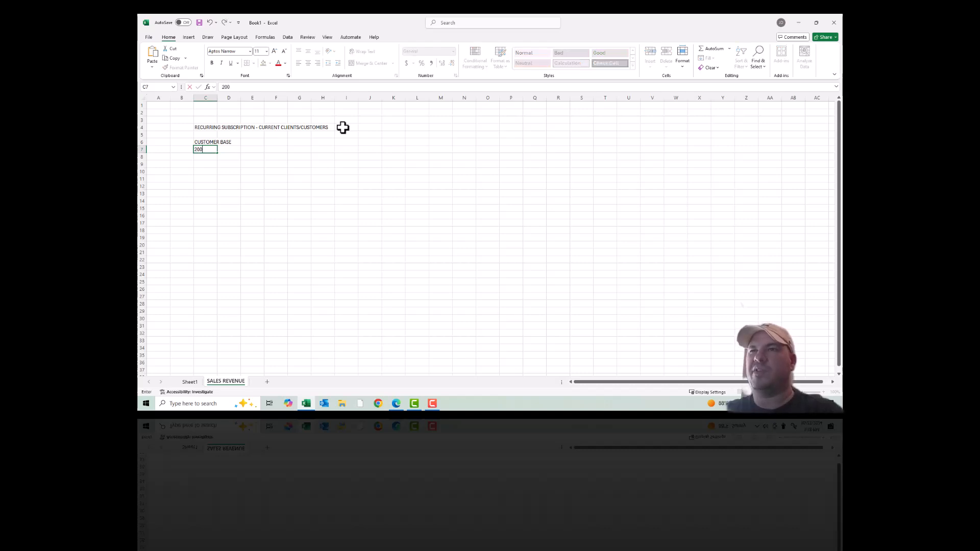
key("Tab")
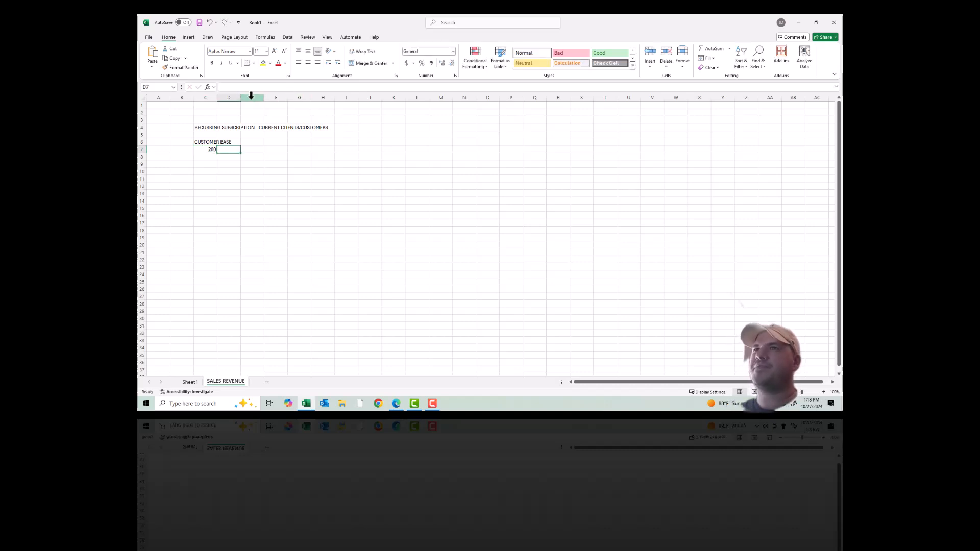
left_click_drag(217, 98, 236, 98)
Add the heading RECURRING REVENUE in D6 and widen column D to fit it
left_click(253, 142)
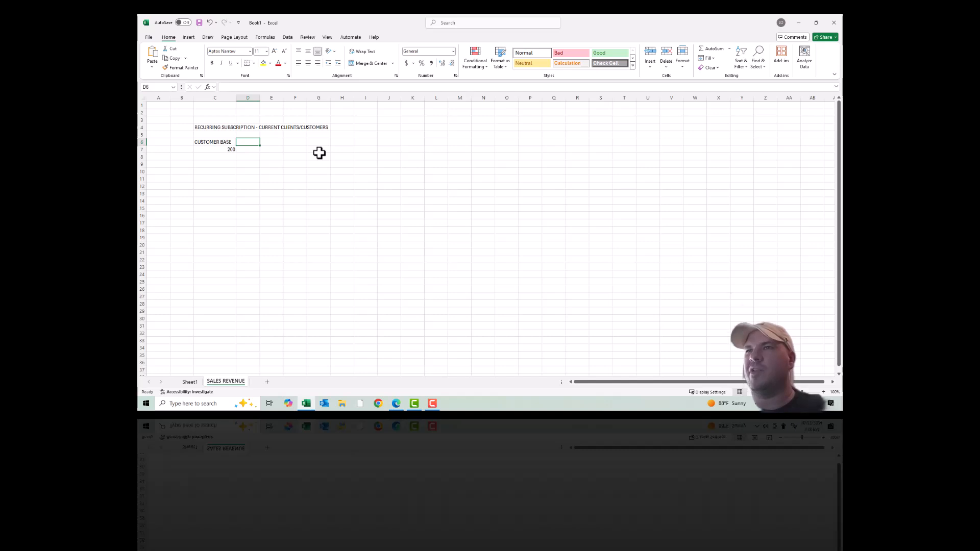
type("RECURRING REVENUE")
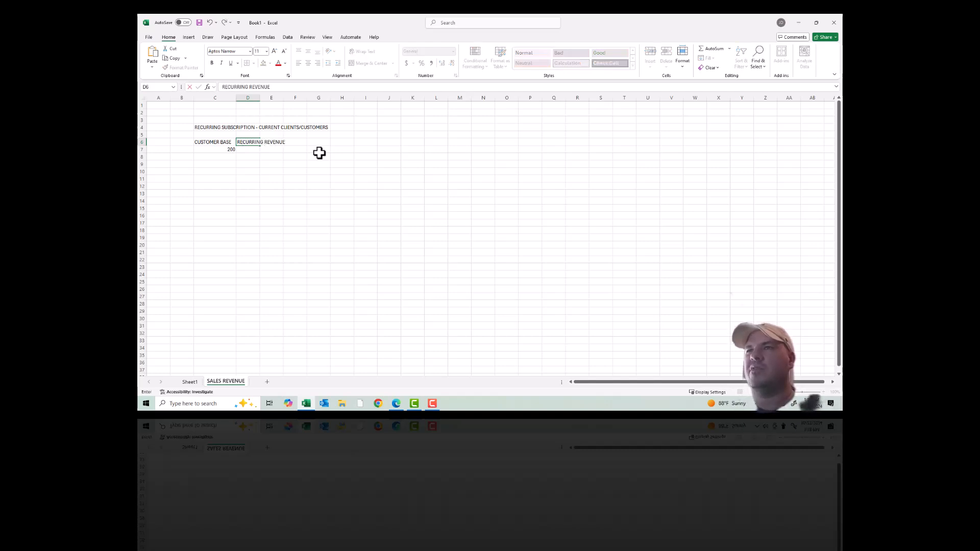
key("Return")
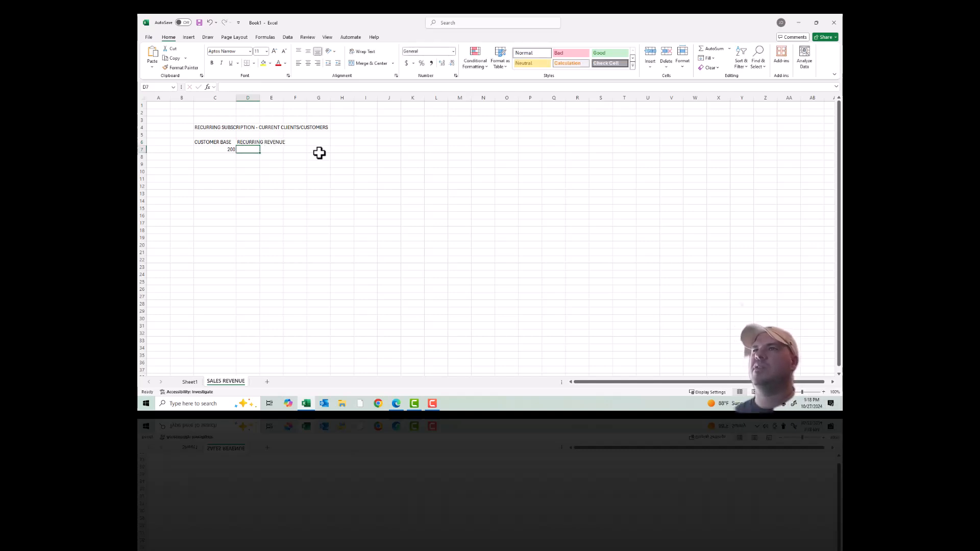
left_click_drag(260, 98, 289, 102)
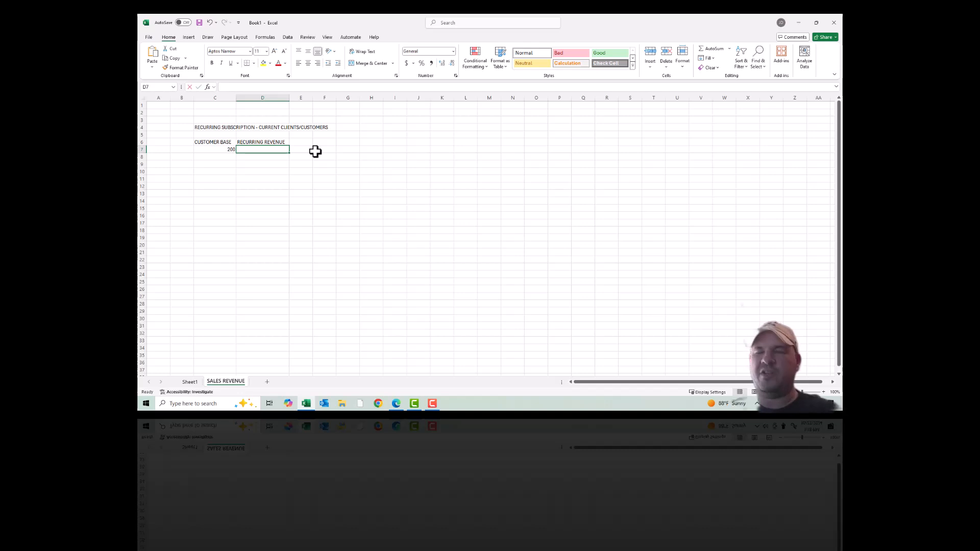
Enter 100 in D7 and format it as dollar accounting with no decimal places
type("100")
key("Return")
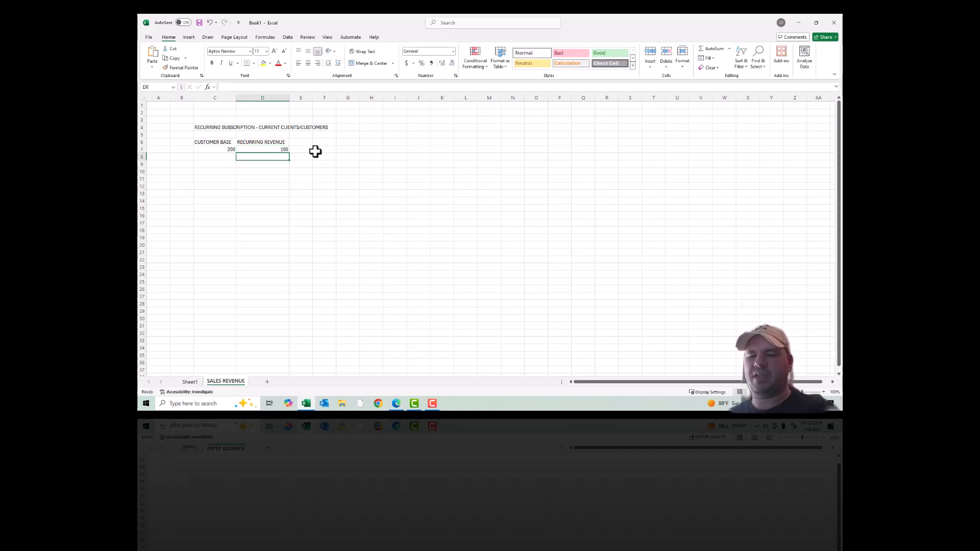
key("Up")
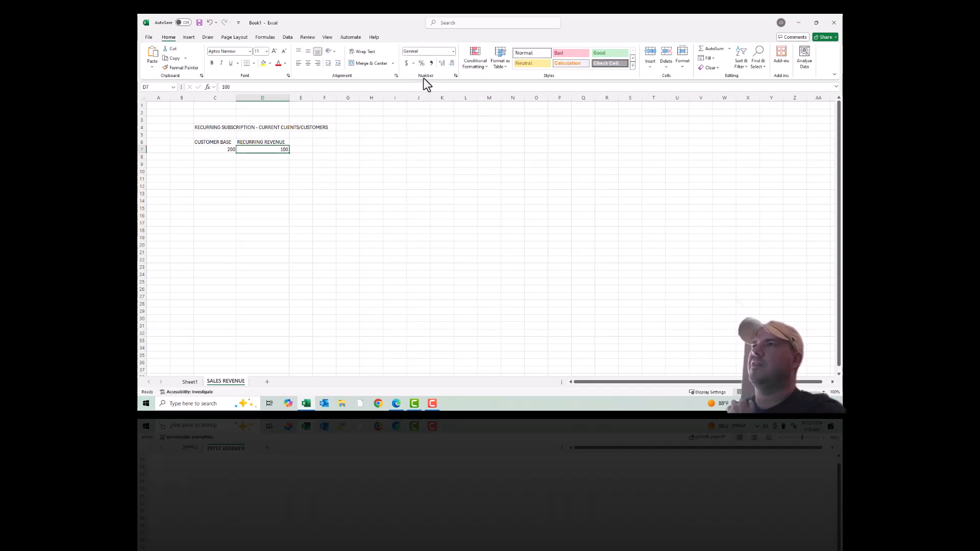
left_click(405, 63)
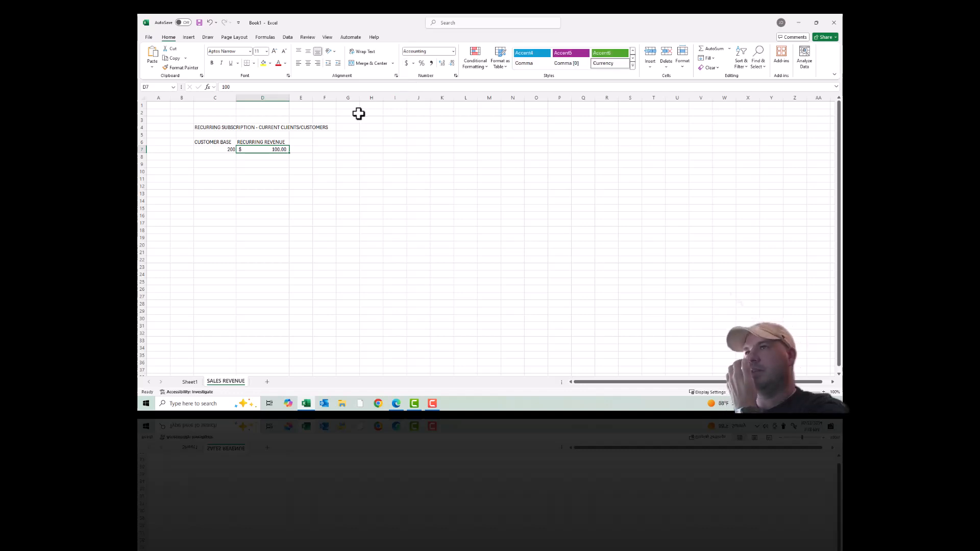
left_click(451, 62)
left_click(451, 63)
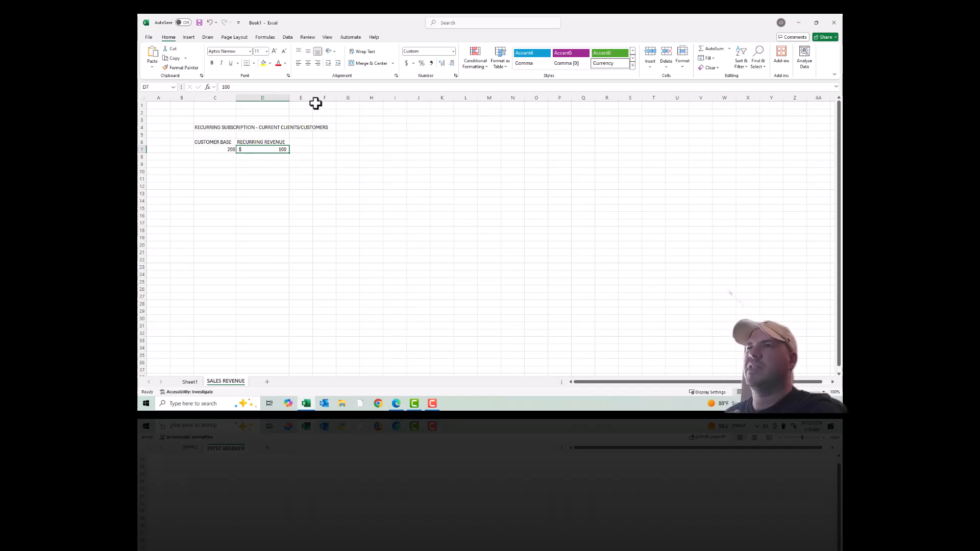
Widen column E and enter the heading TOT/MTH in E6
left_click_drag(312, 97, 338, 97)
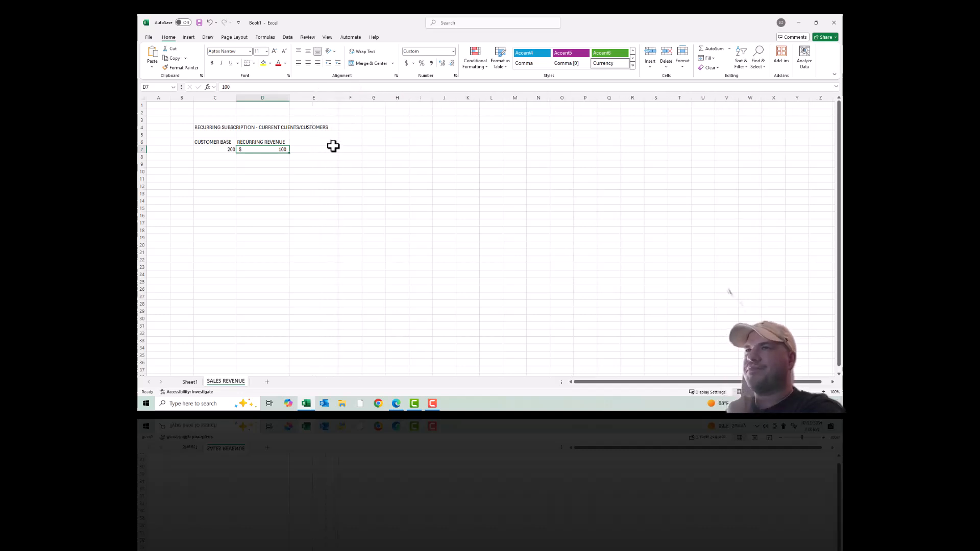
left_click(315, 143)
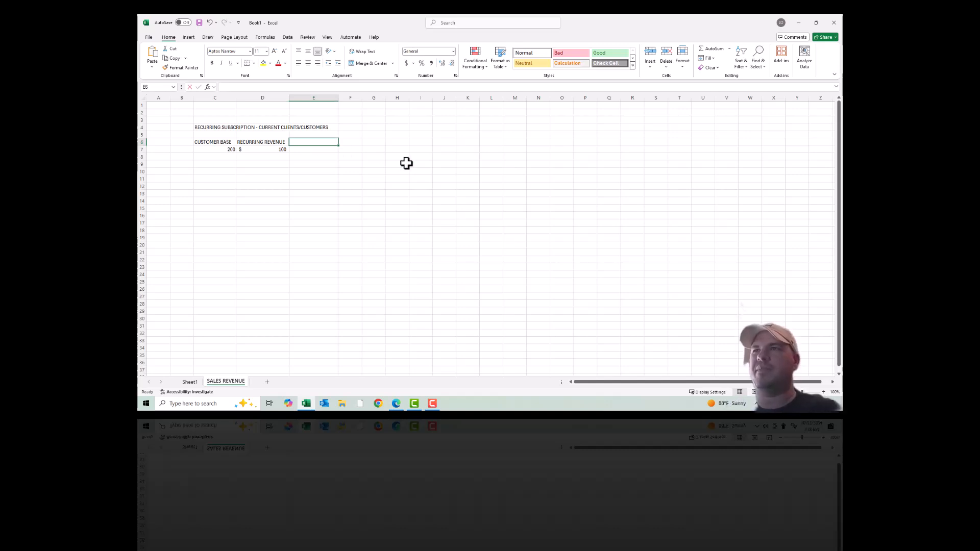
type("TOT/TH")
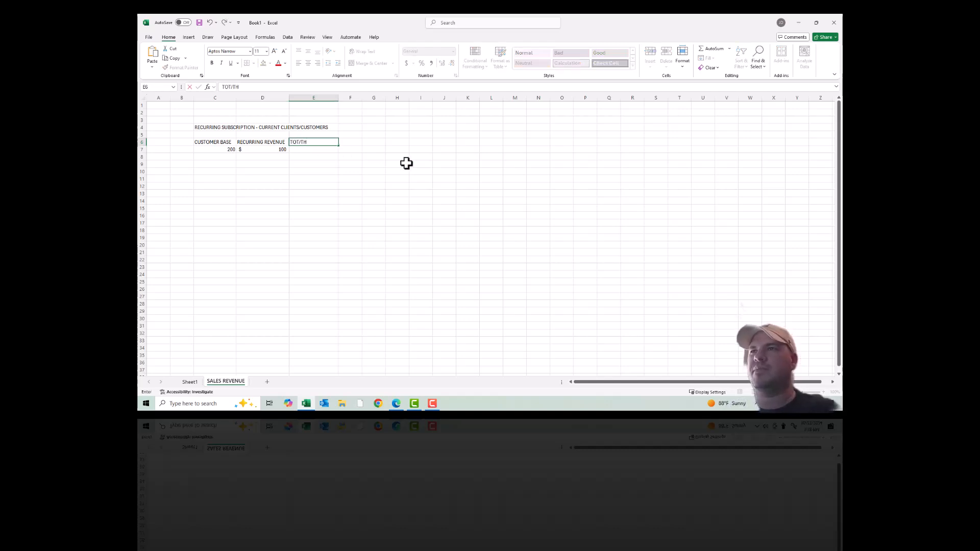
key("Return")
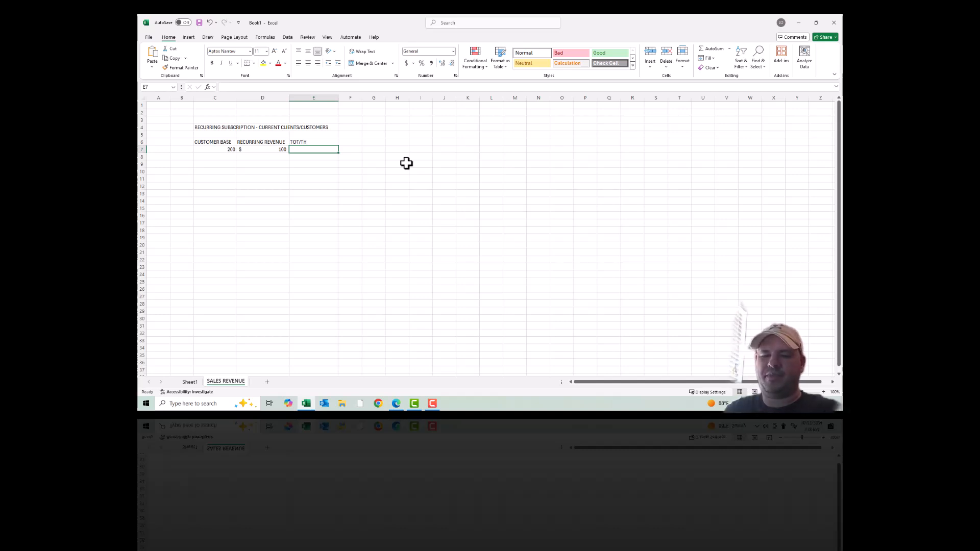
key("Up")
type("TO")
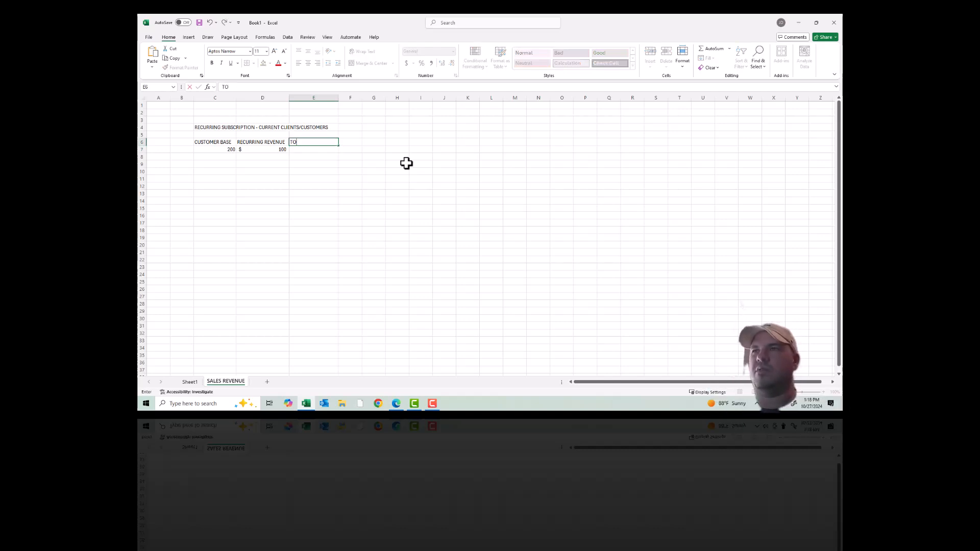
type("T/MTH")
key("Return")
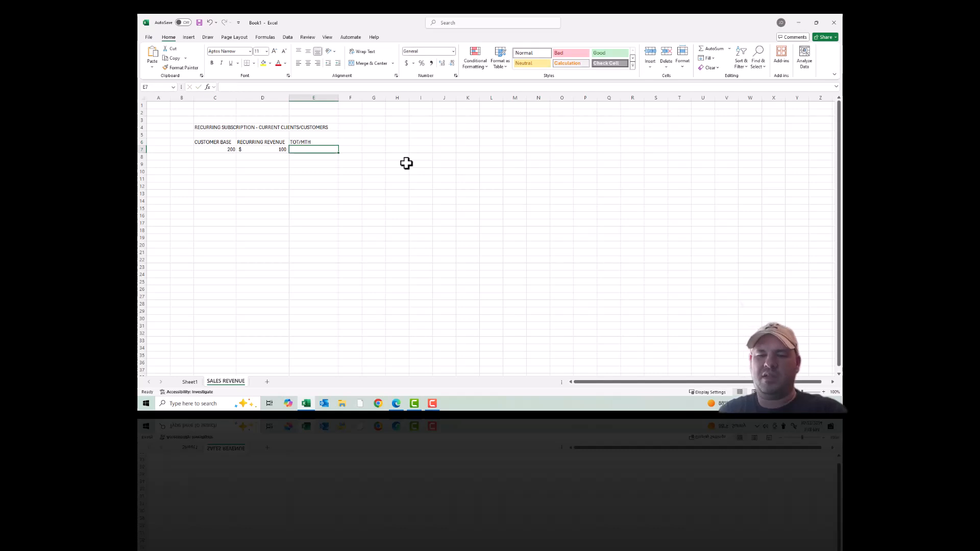
Calculate the monthly total in E7 with the formula =C7*D7
type("=")
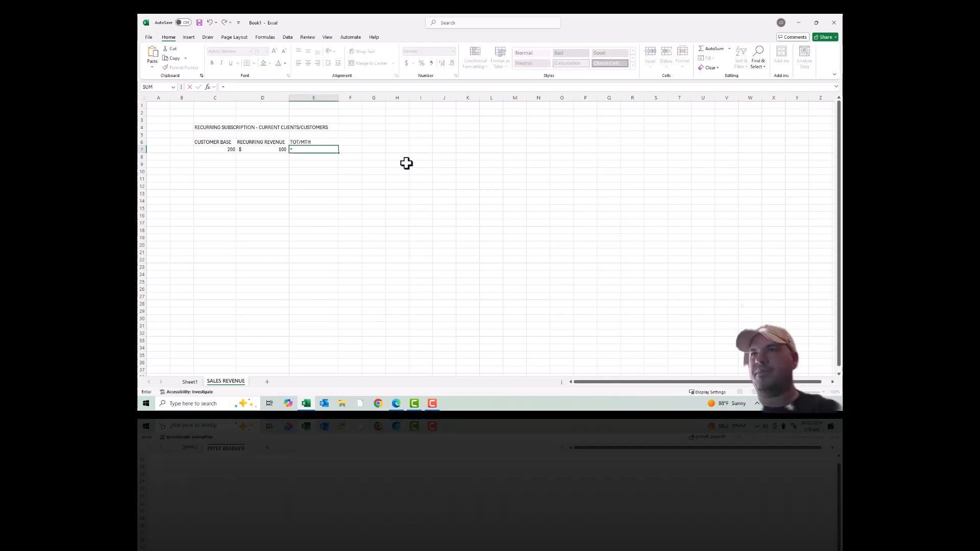
key("Left")
key("Left")
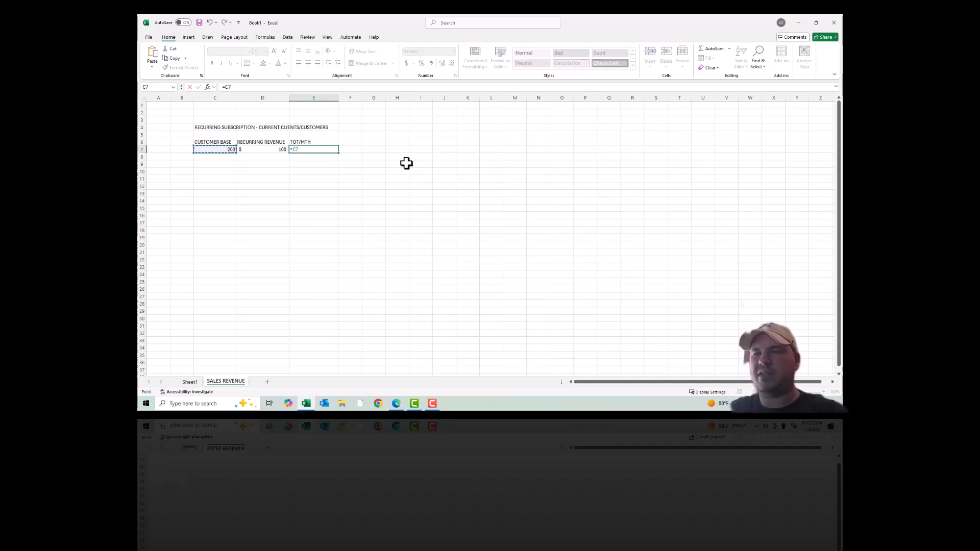
type("*")
key("Left")
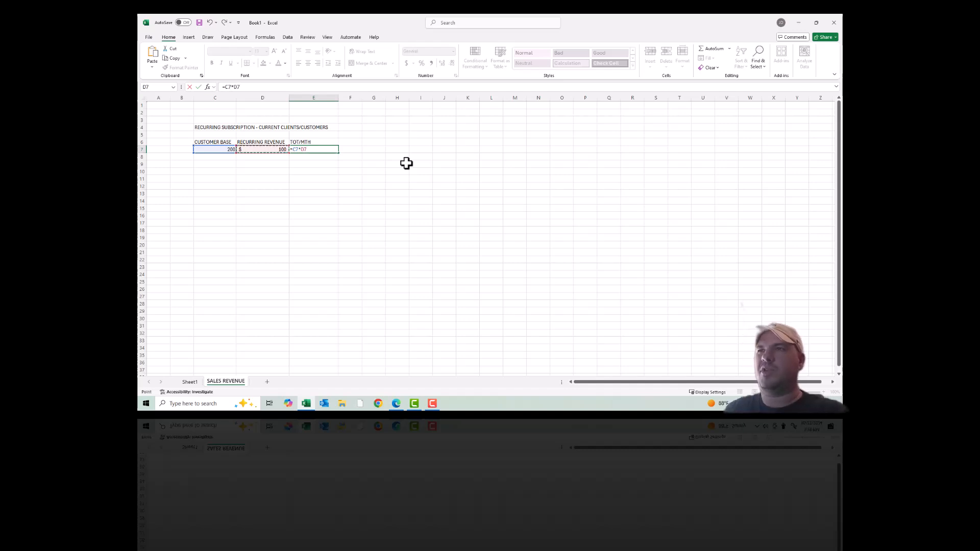
key("Return")
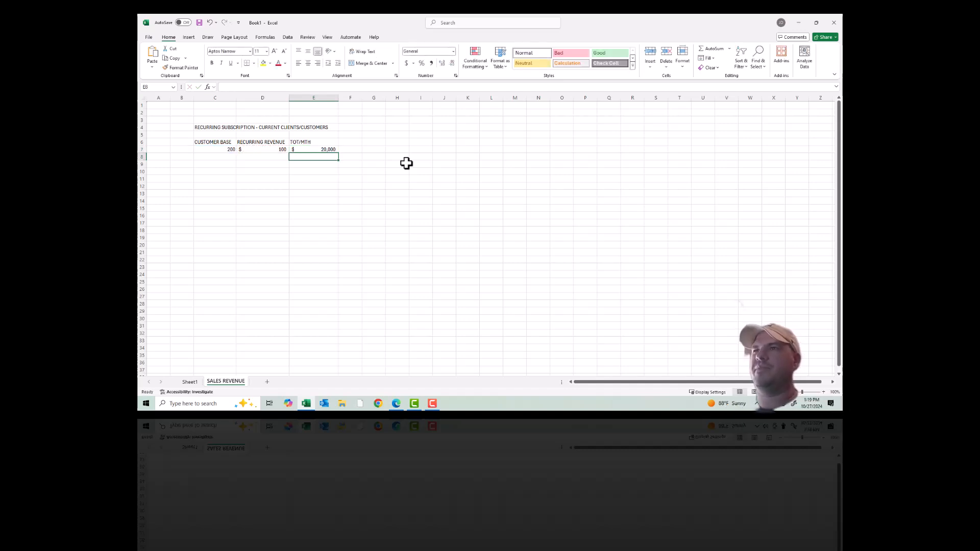
left_click(321, 149)
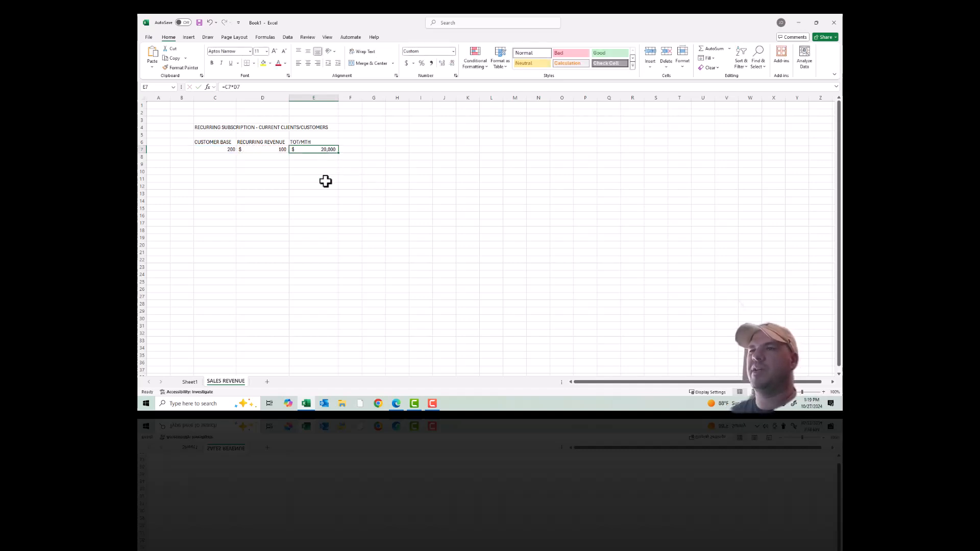
Insert a blank row above the SALES REVENUE row on Sheet1
left_click(193, 382)
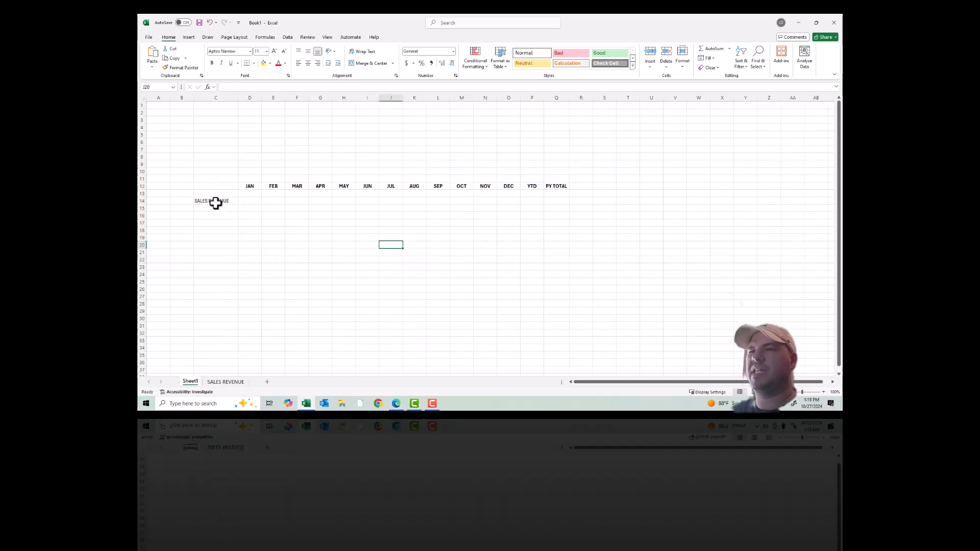
right_click(142, 201)
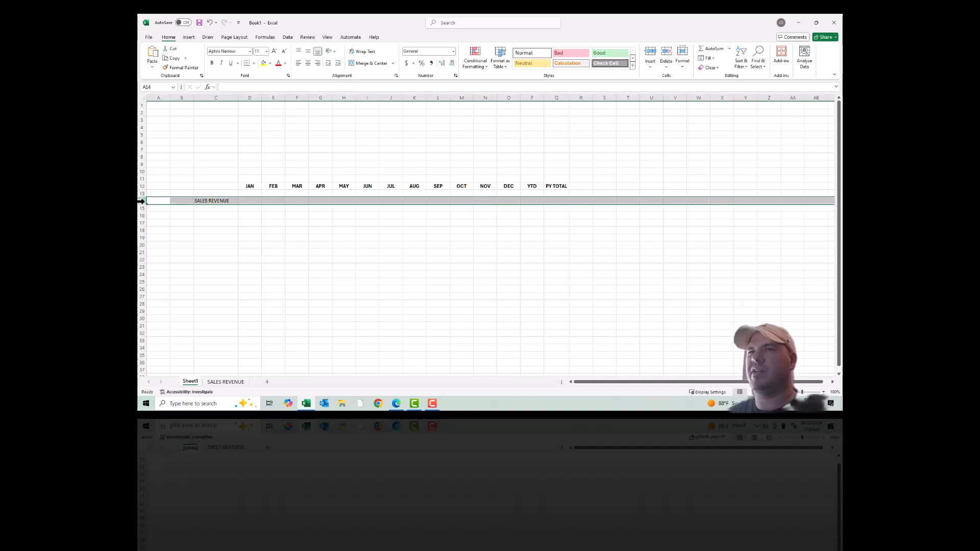
left_click(169, 273)
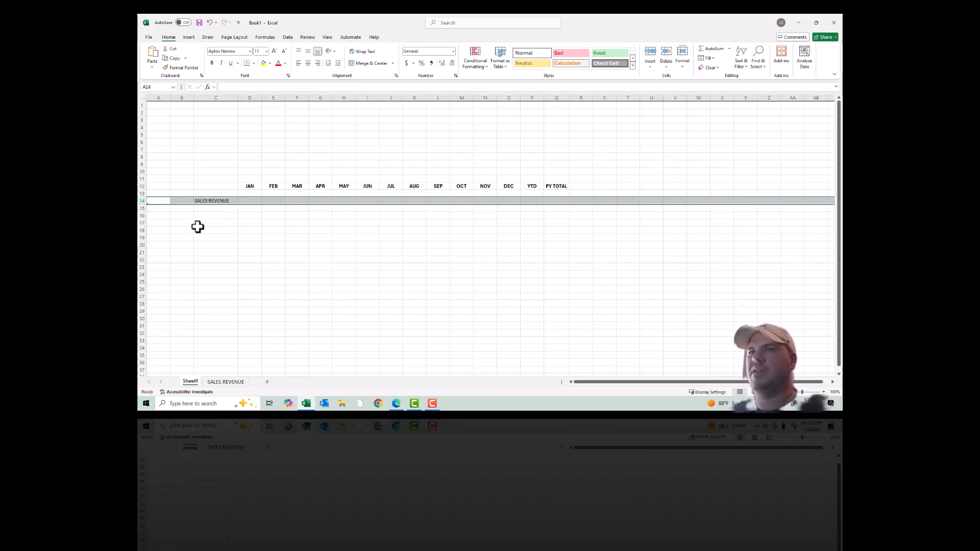
Enter the label RECURRING SUBSCRIPTION - CURRENT CUSTOMERS in C14 and autofit column C to it
left_click(222, 200)
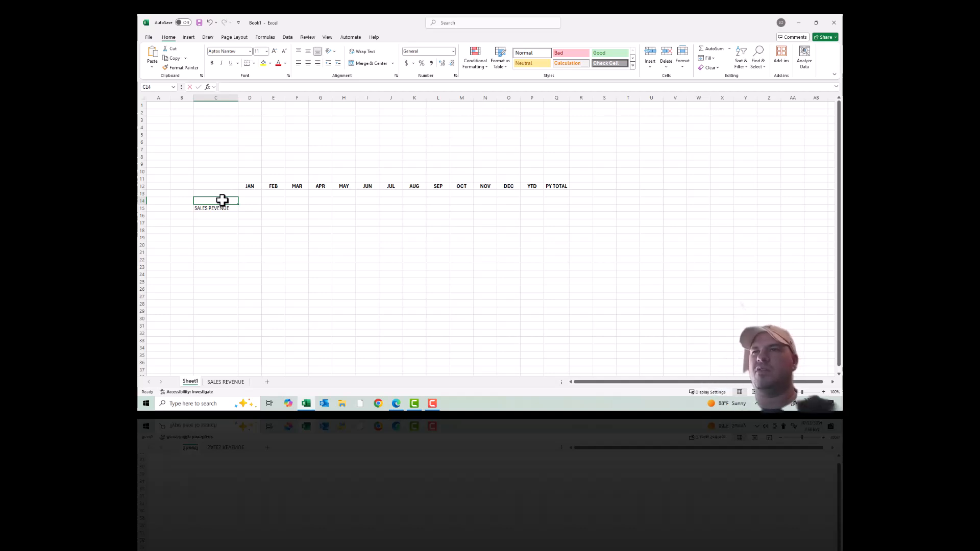
type("RECURRING")
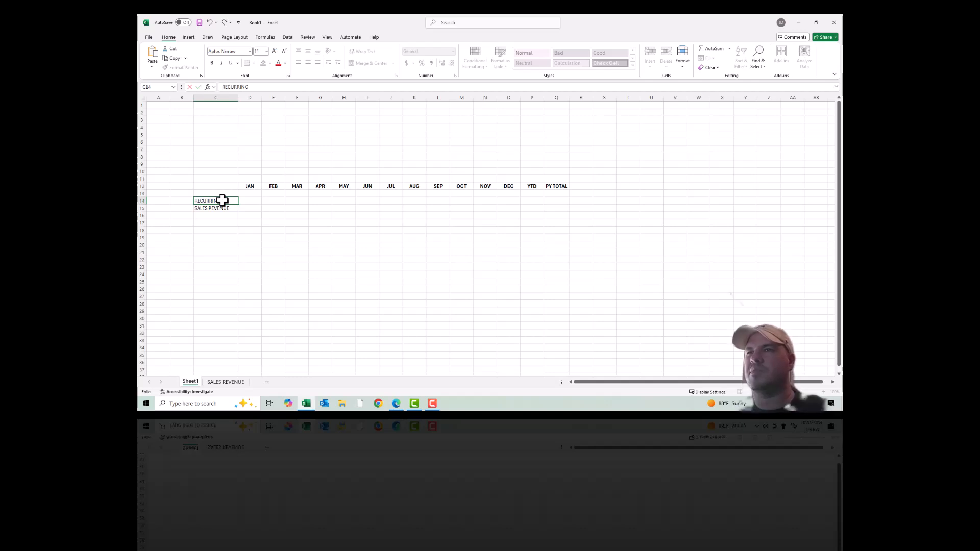
type(" SUBSCRIPTION")
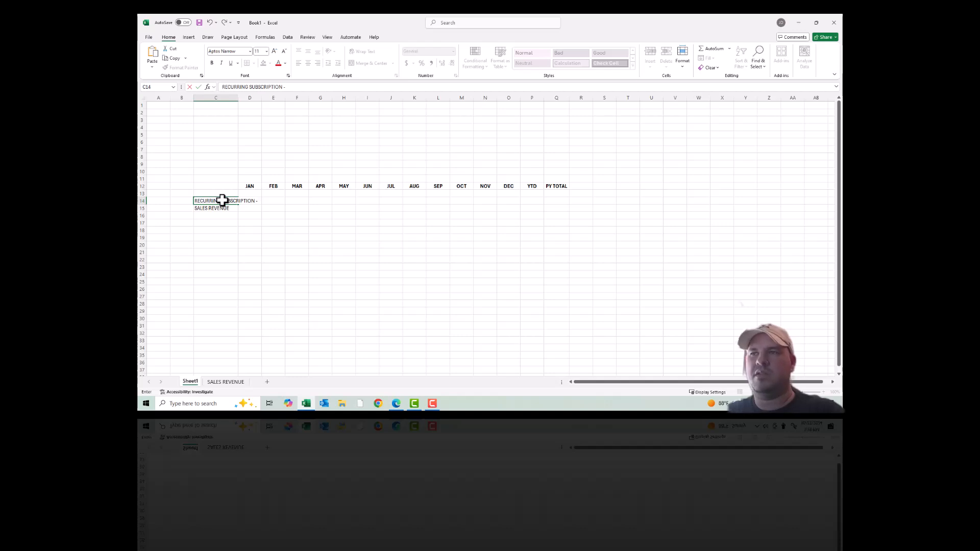
type(" - CUST")
key("BackSpace")
type("RR")
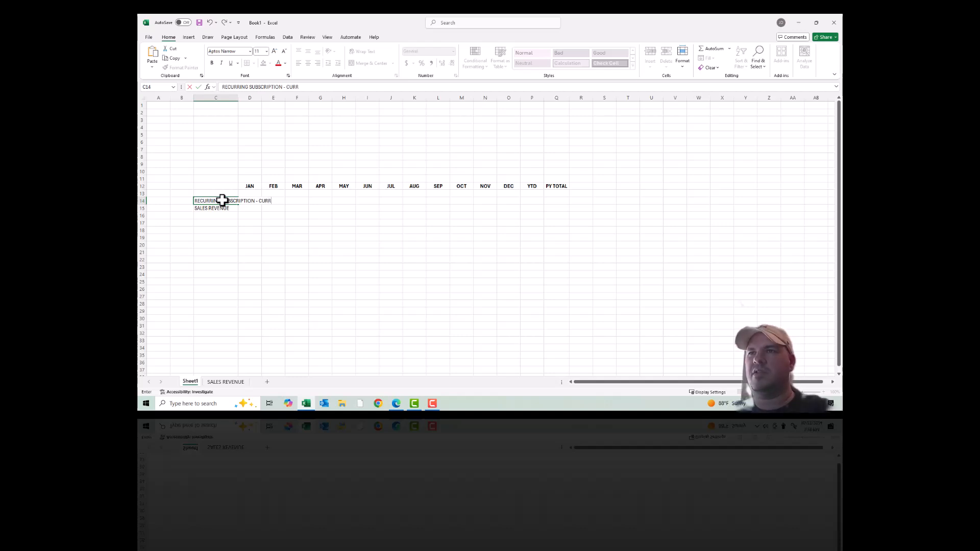
type("ENT cU")
key("BackSpace")
key("BackSpace")
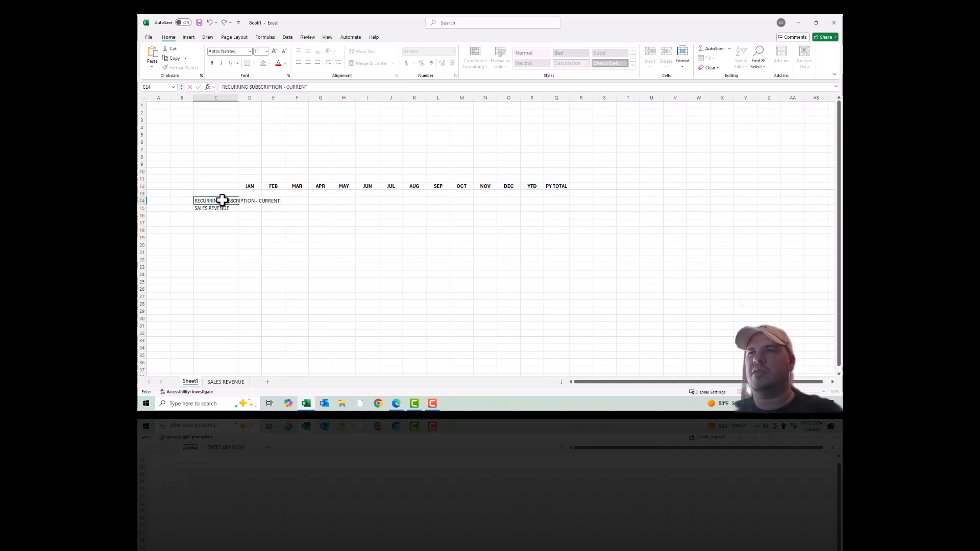
type("CUSTOMERS")
key("Return")
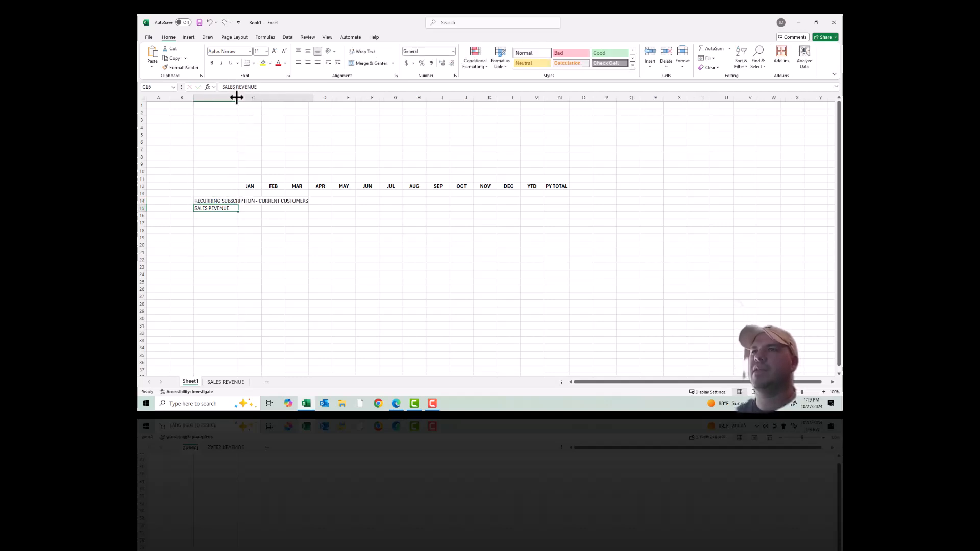
double_click(235, 98)
Link the January cell D14 to the monthly total with the absolute reference ='SALES REVENUE'!$E$7
left_click(320, 201)
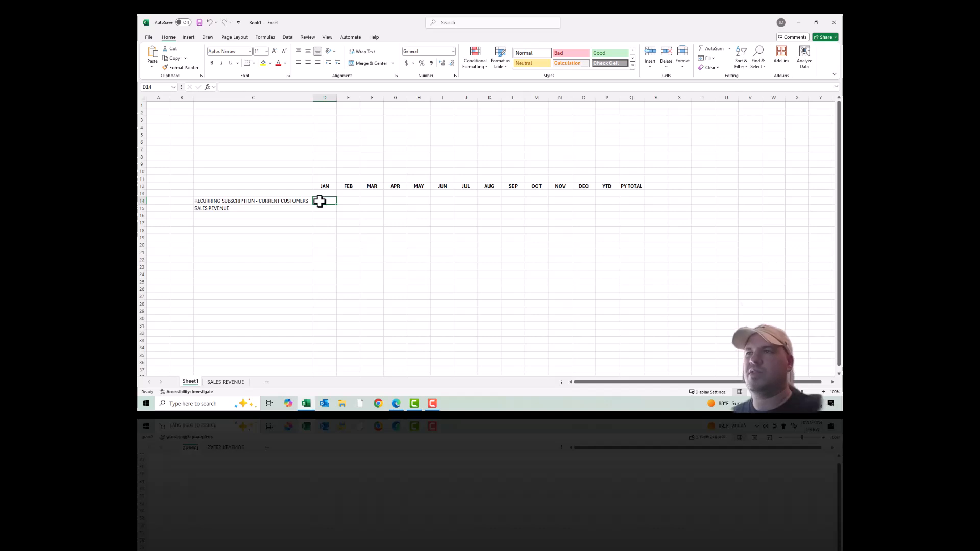
type("=")
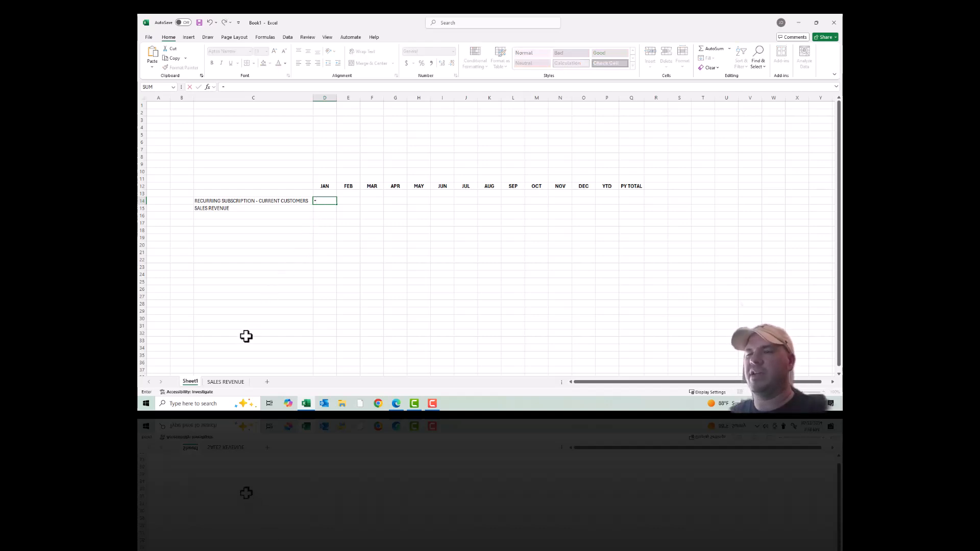
left_click(227, 382)
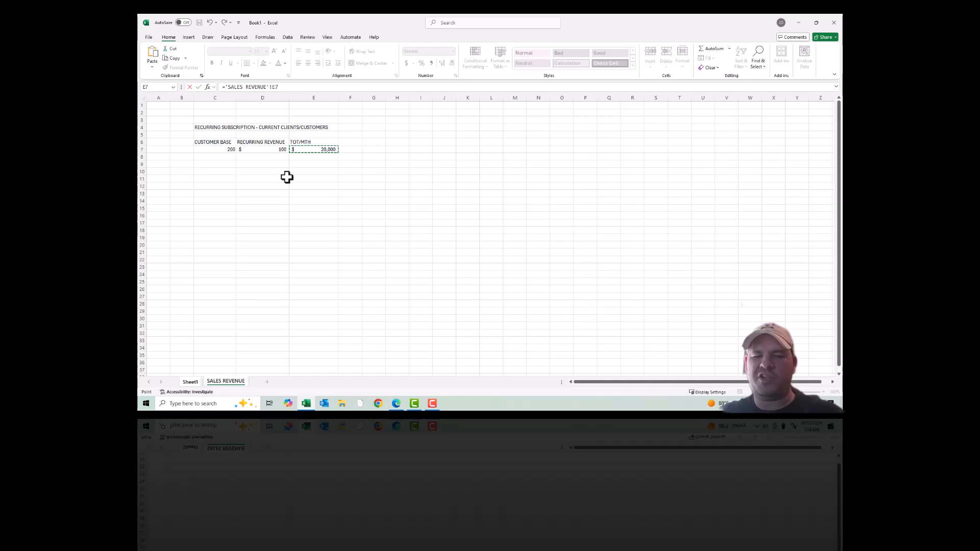
key("F4")
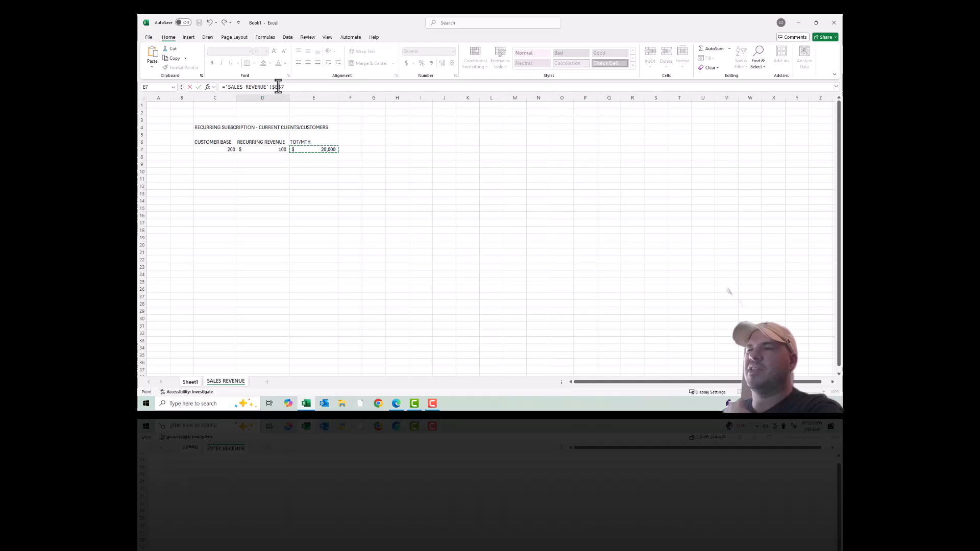
key("Return")
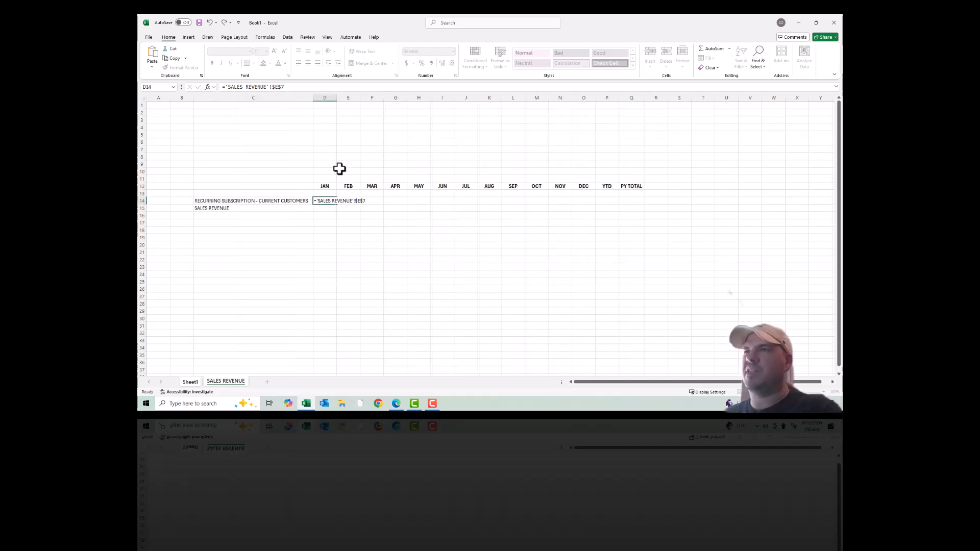
Fill the January formula across row 14 through DEC and format the range as dollar accounting with no decimal places
left_click(329, 201)
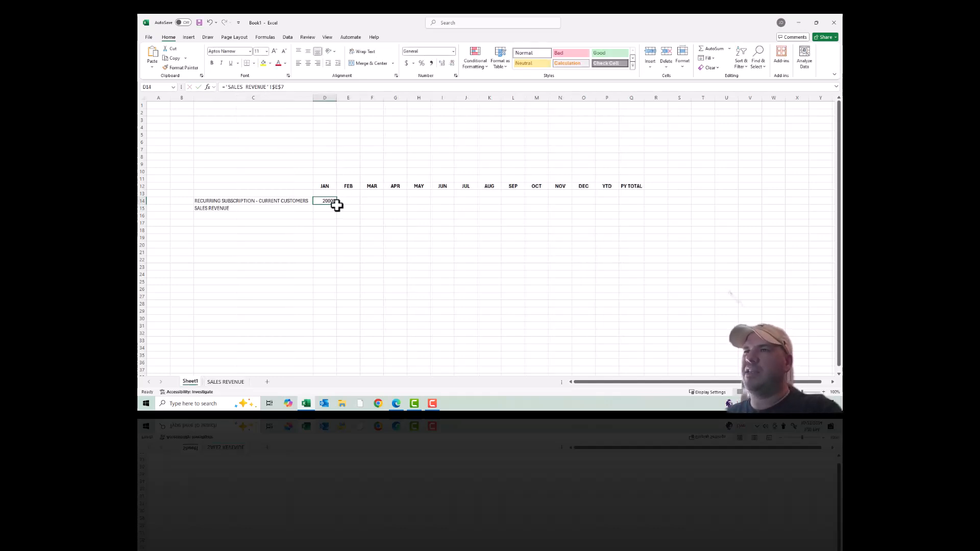
left_click_drag(336, 204, 597, 204)
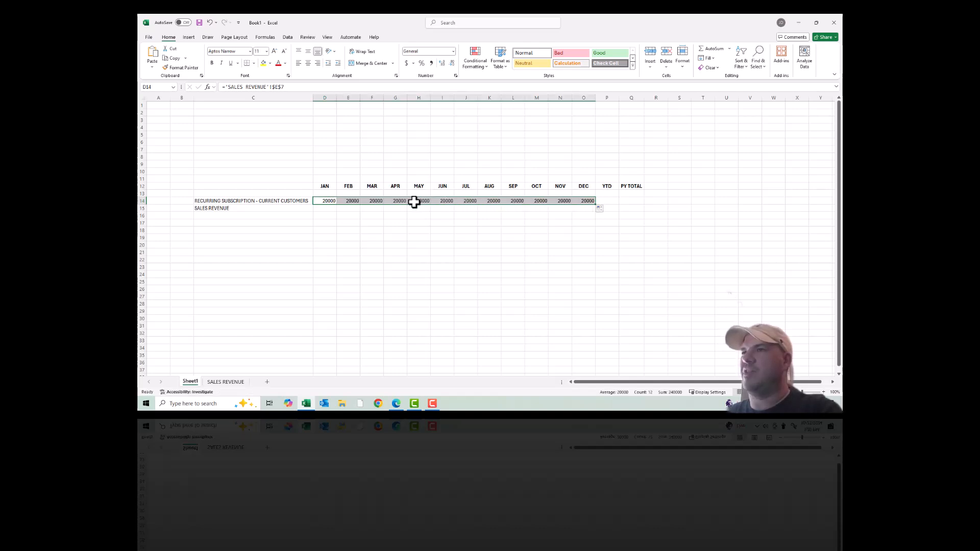
left_click(405, 63)
left_click(452, 64)
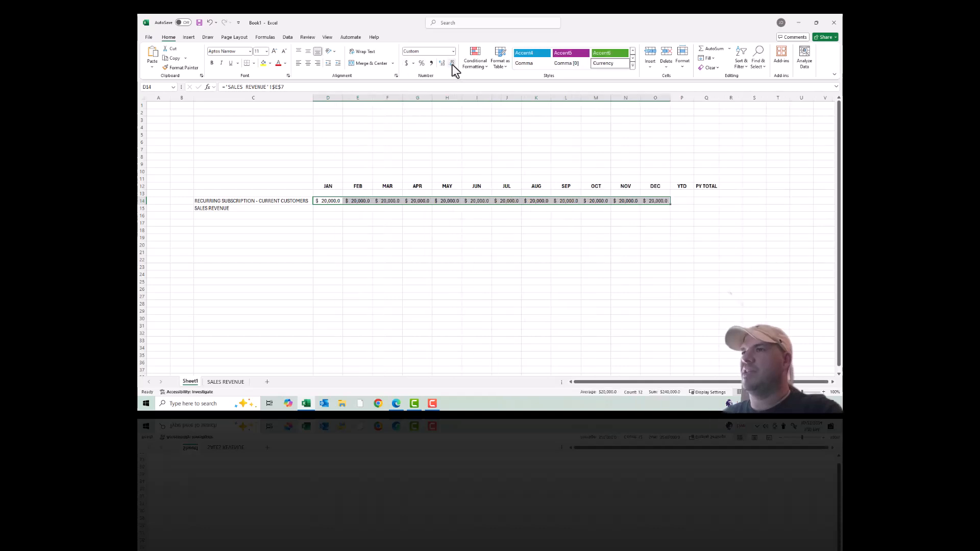
left_click(452, 63)
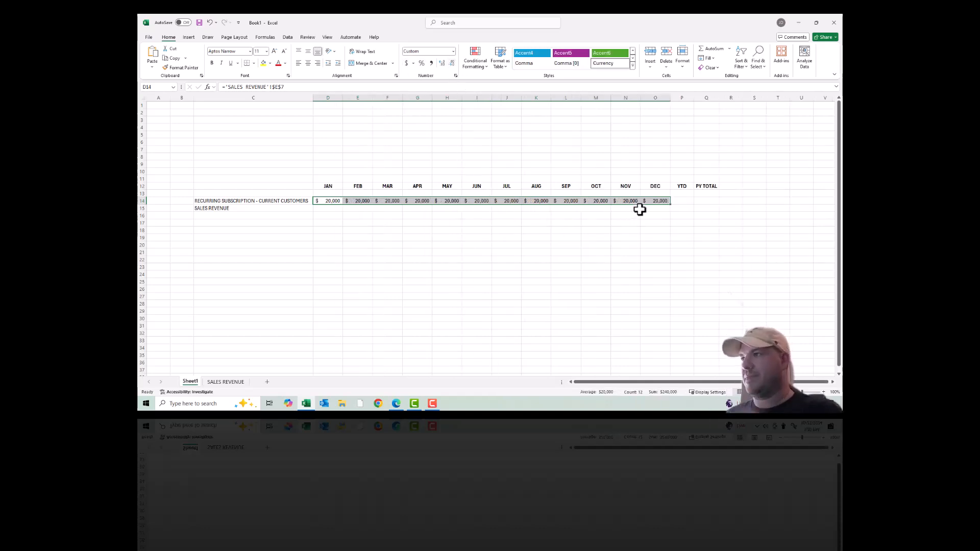
Calculate the YTD total in P14 by summing the monthly values D14:O14
left_click(680, 201)
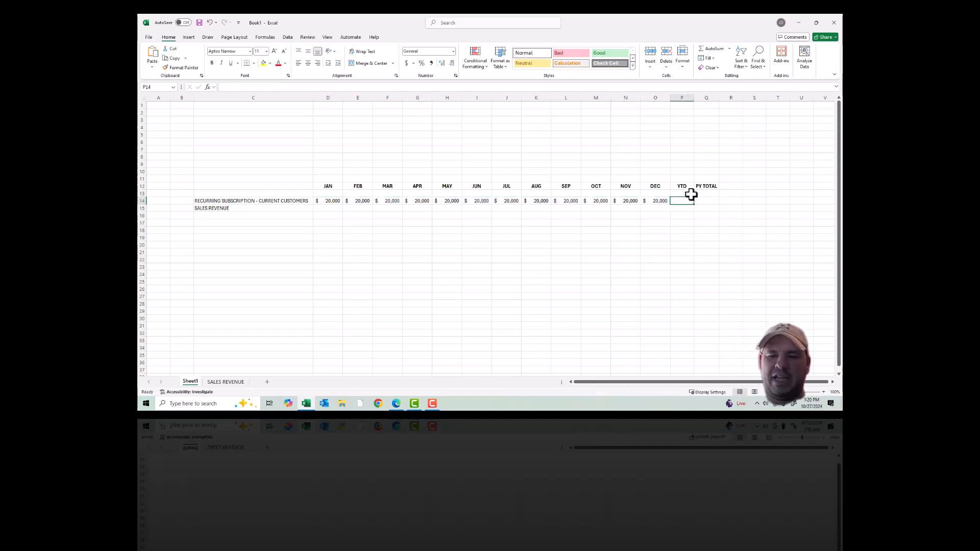
type("=")
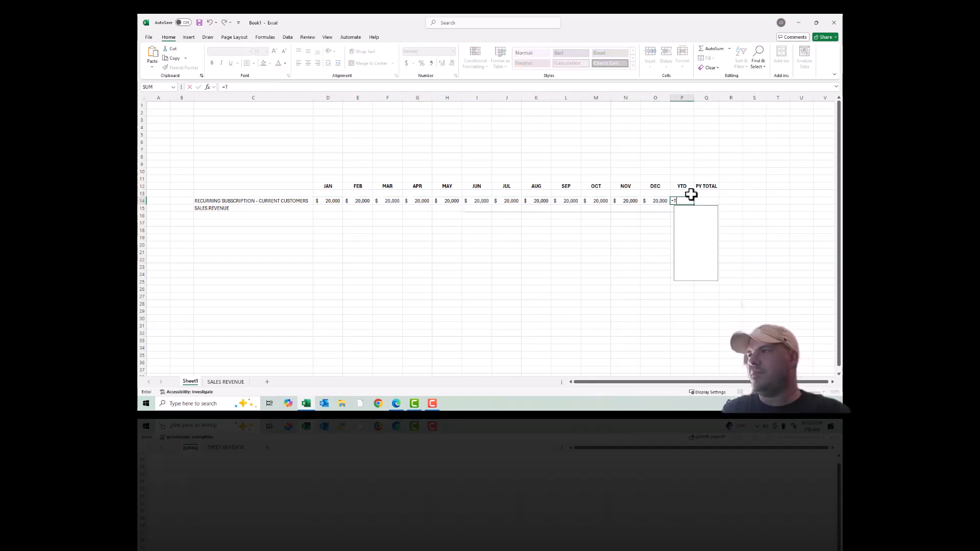
type("SUM")
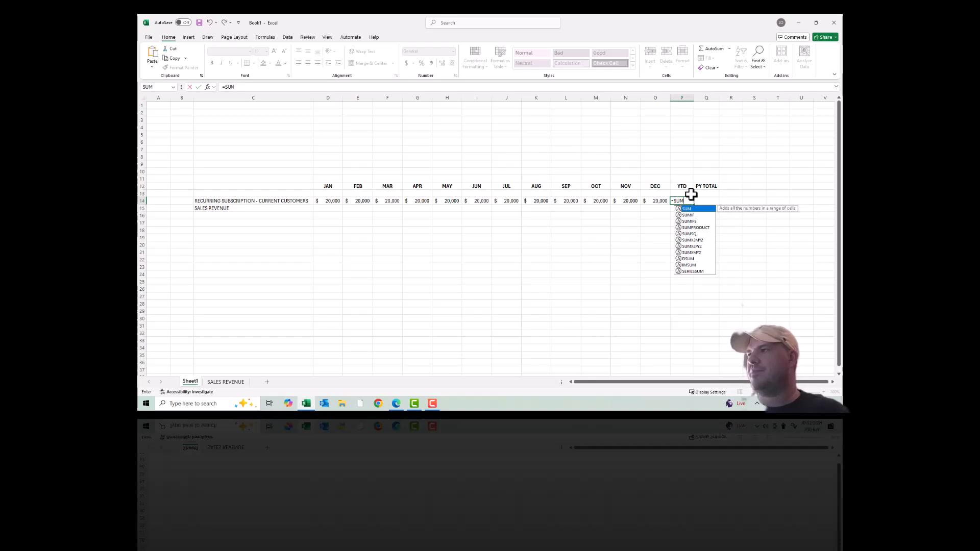
type("(")
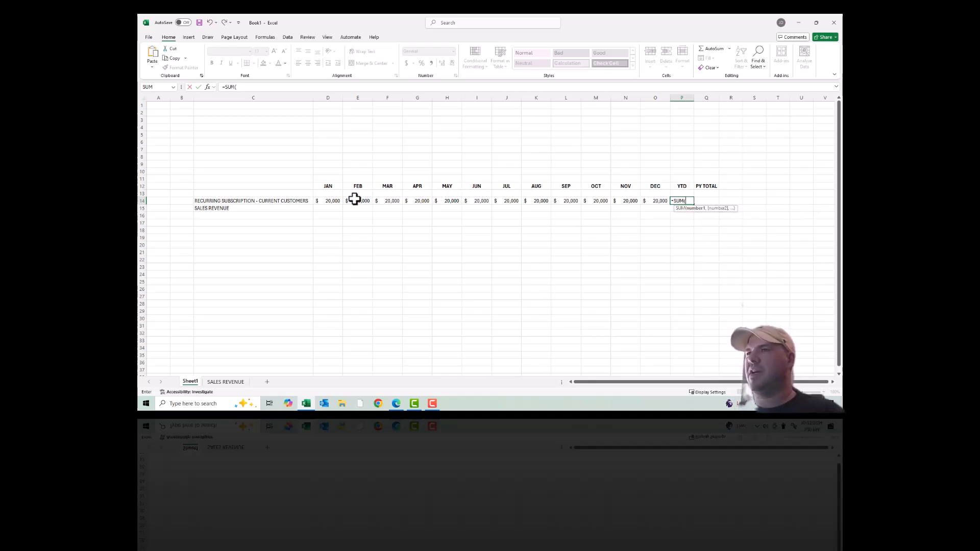
left_click_drag(334, 201, 656, 198)
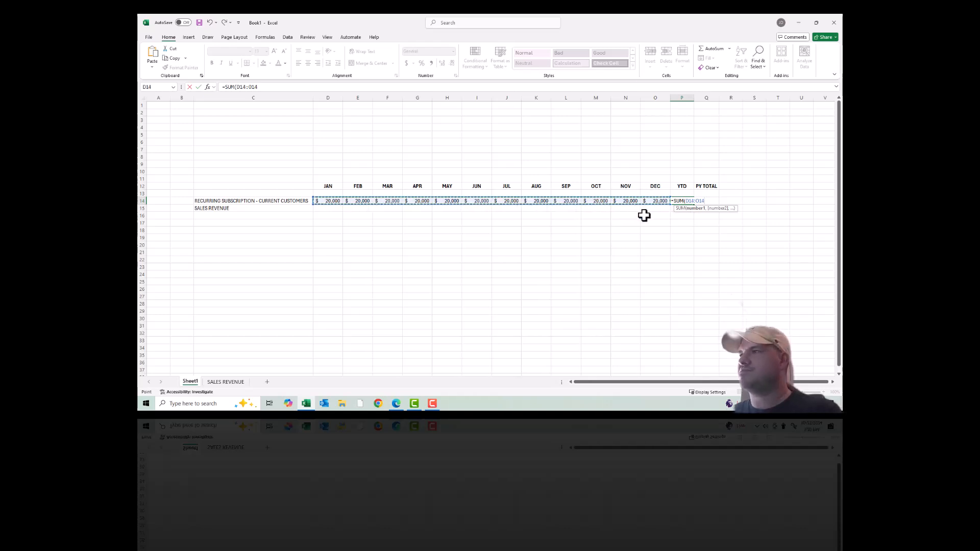
key("Return")
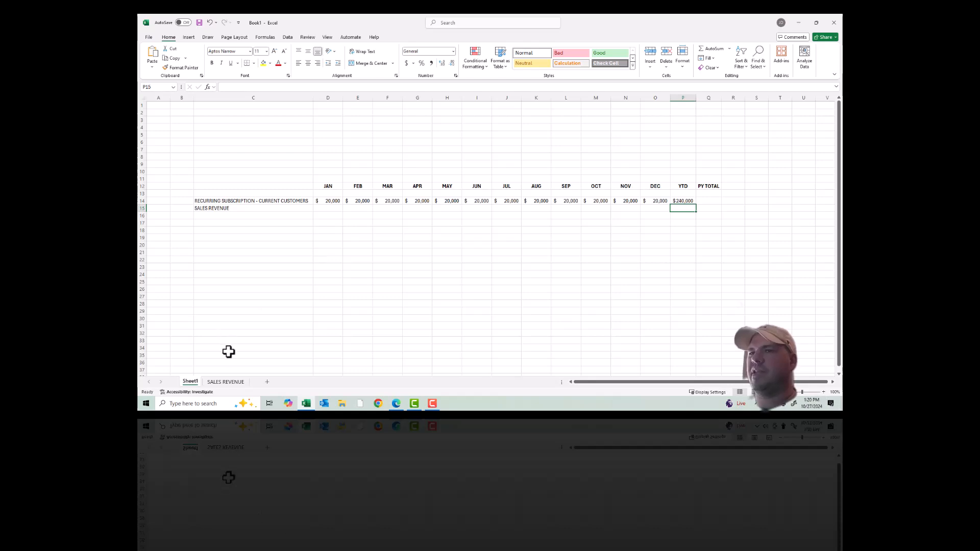
Enter the heading RECURRING SUBSCRIPTION - NEW CUSTOMERS in C9 of the SALES REVENUE sheet
left_click(223, 380)
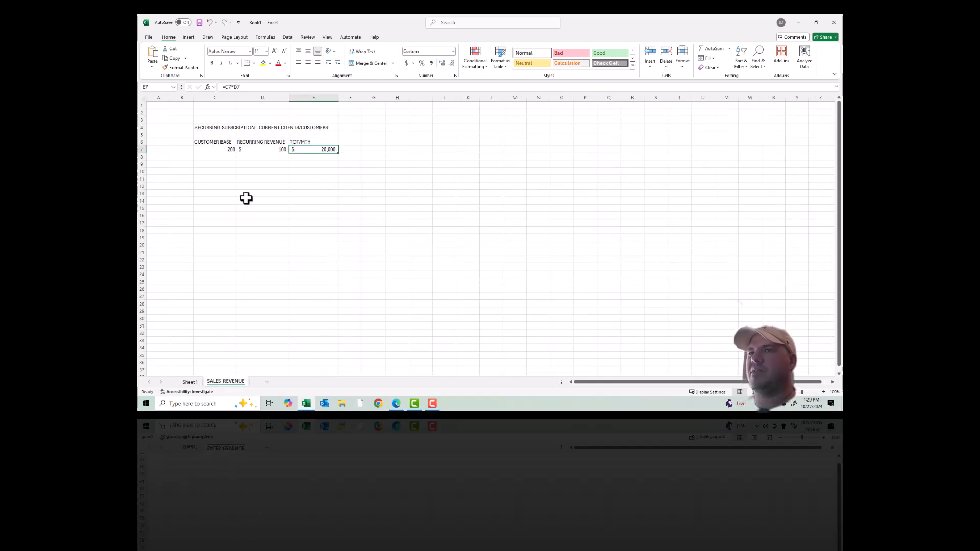
left_click(225, 165)
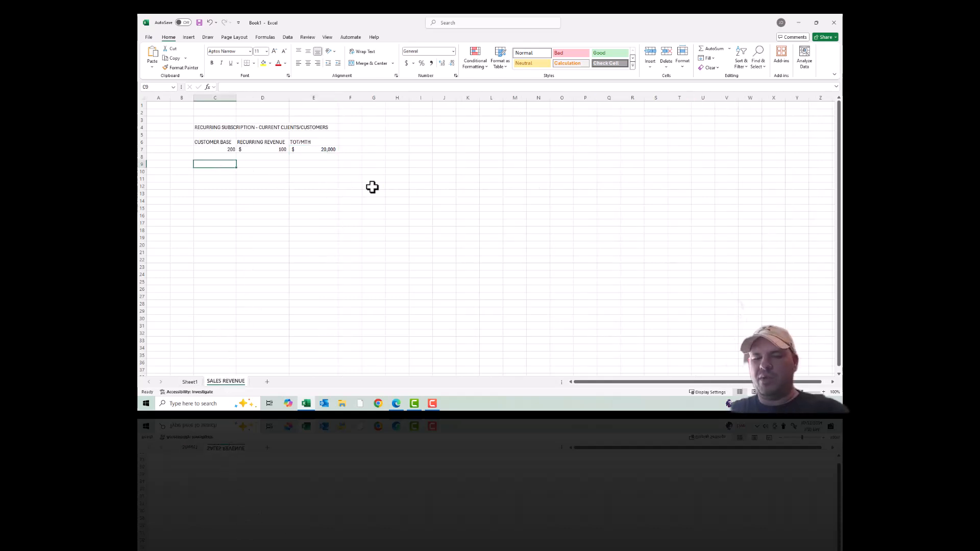
type("REC")
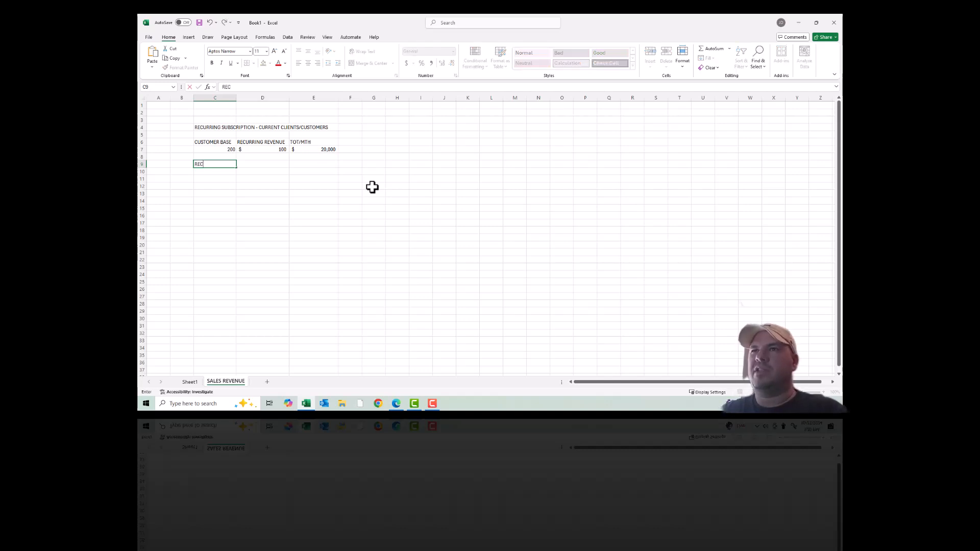
type("URRING SUBC")
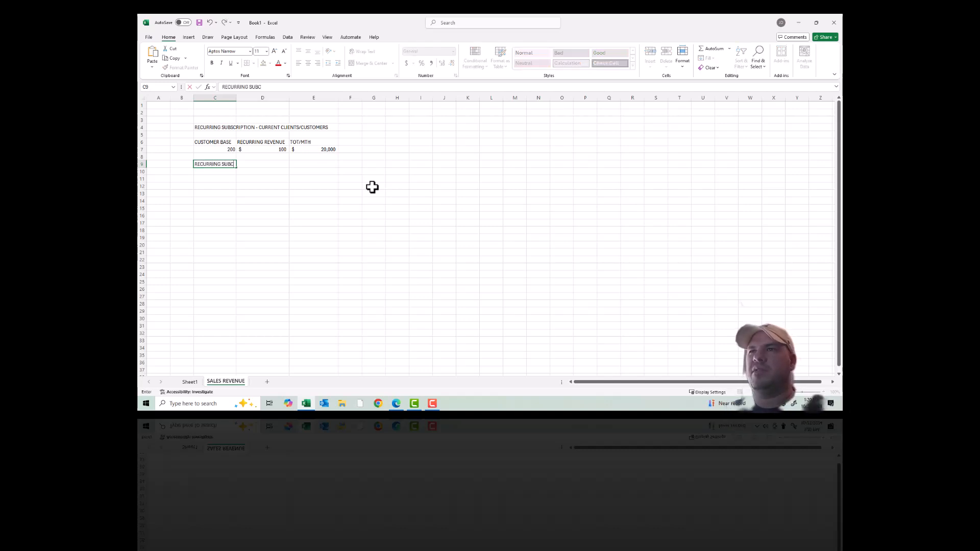
key("BackSpace")
type("SCRIPTION ")
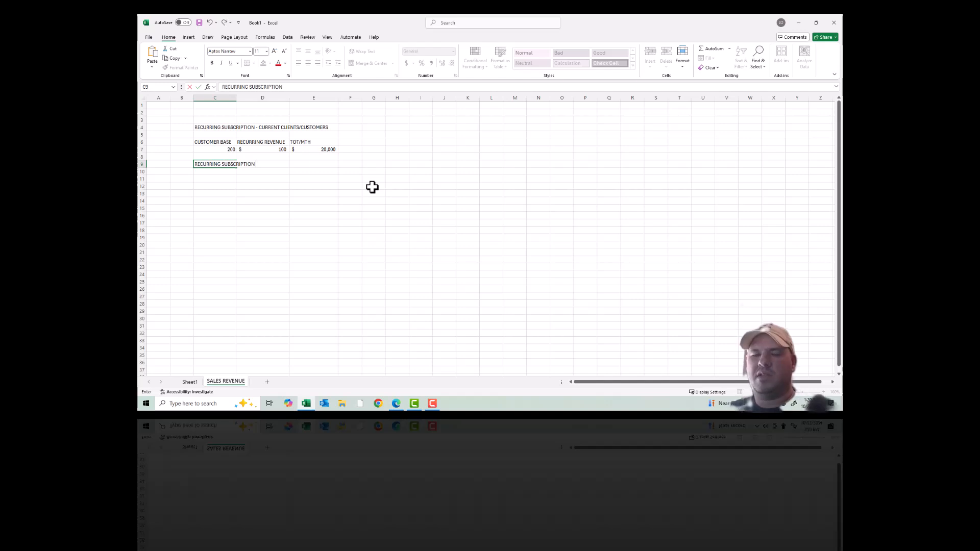
type("- NEW CUST")
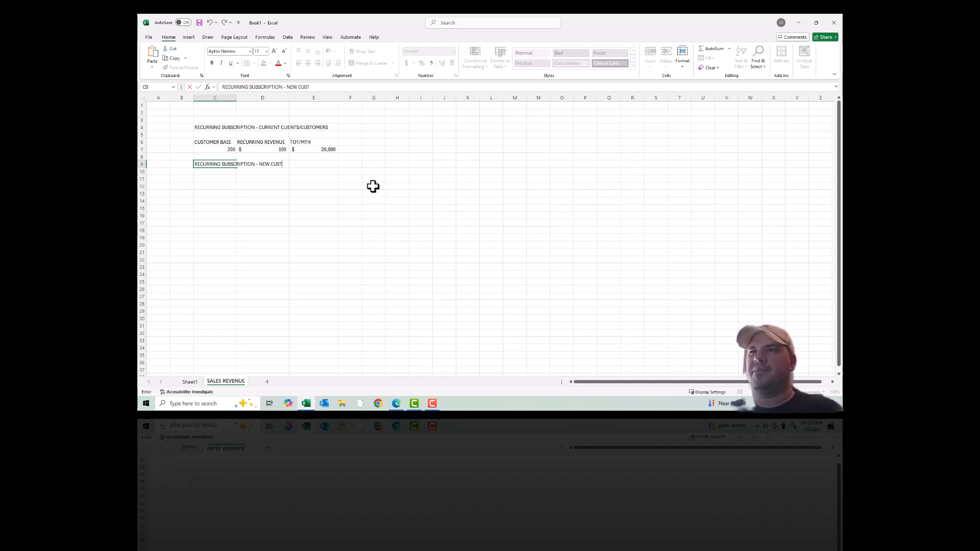
type("OMERS")
key("Return")
Confirm the new-customers heading and enter the label SOCIAL MEDIA MARKETING NEW CLIENTS in C11
key("Return")
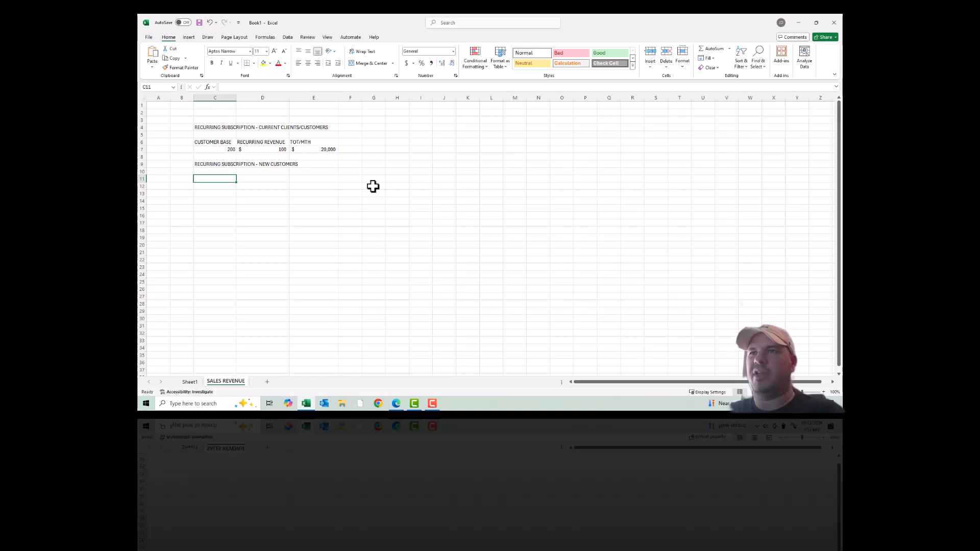
type("SOCIAL M")
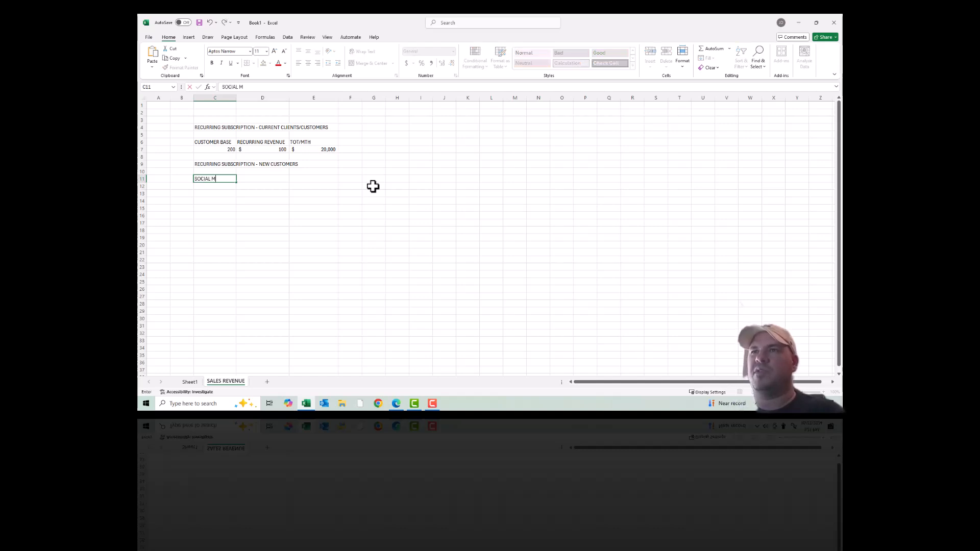
type("EDIA MAR")
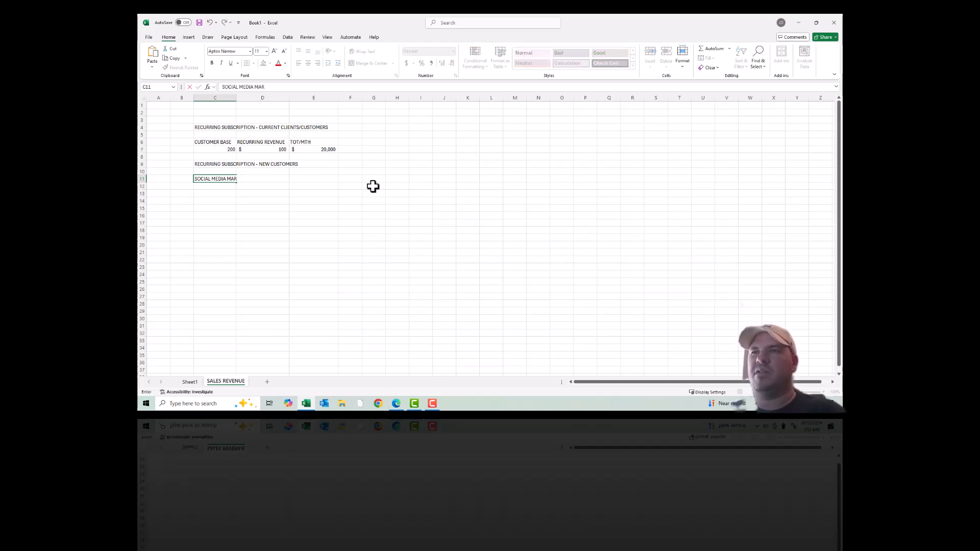
type("KETING")
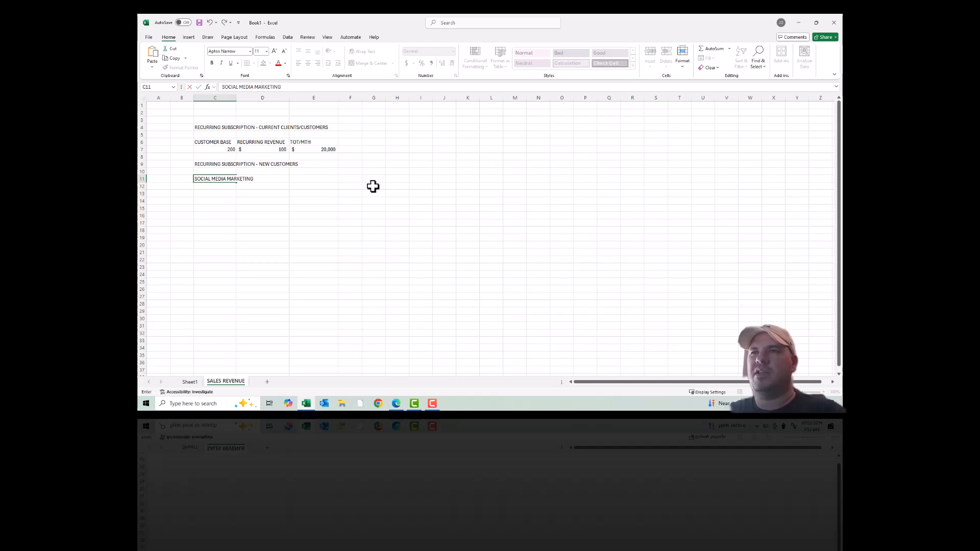
type(" NEW")
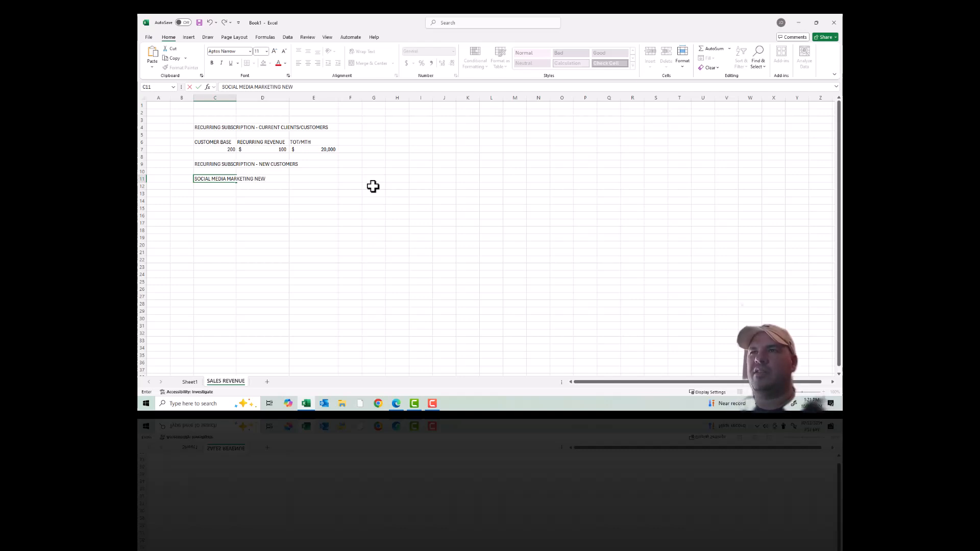
type(" CLIENTS")
key("Return")
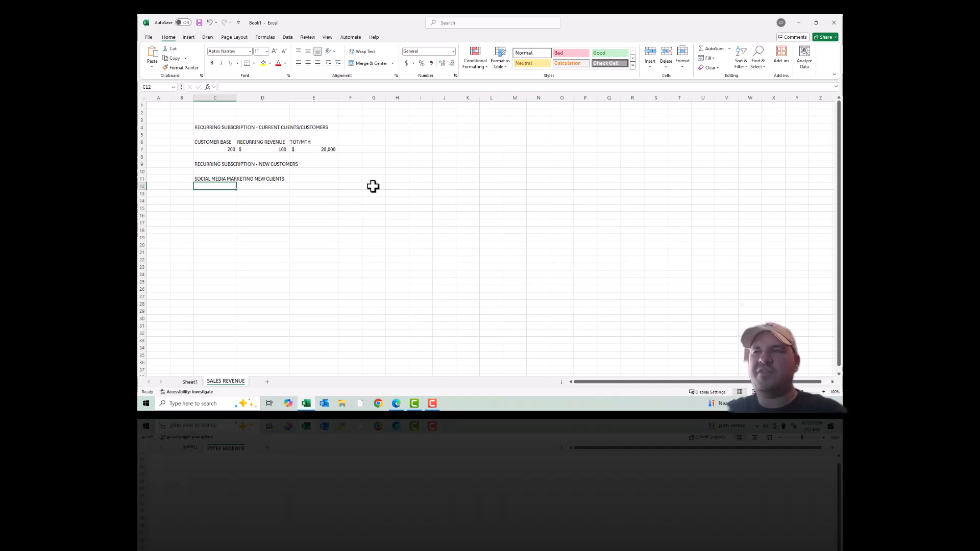
Enter 50 as the new client count in C12 and auto-fit column C to its contents
type("50")
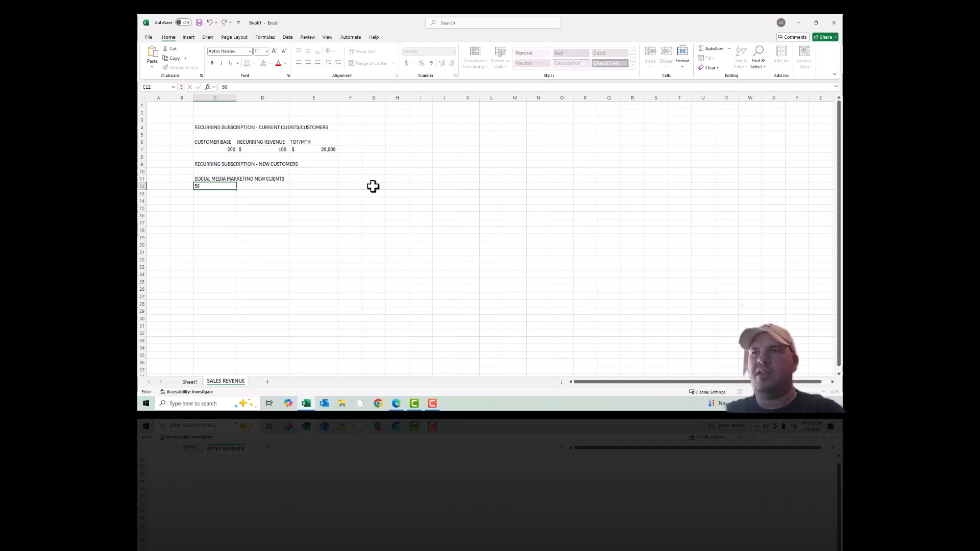
key("Tab")
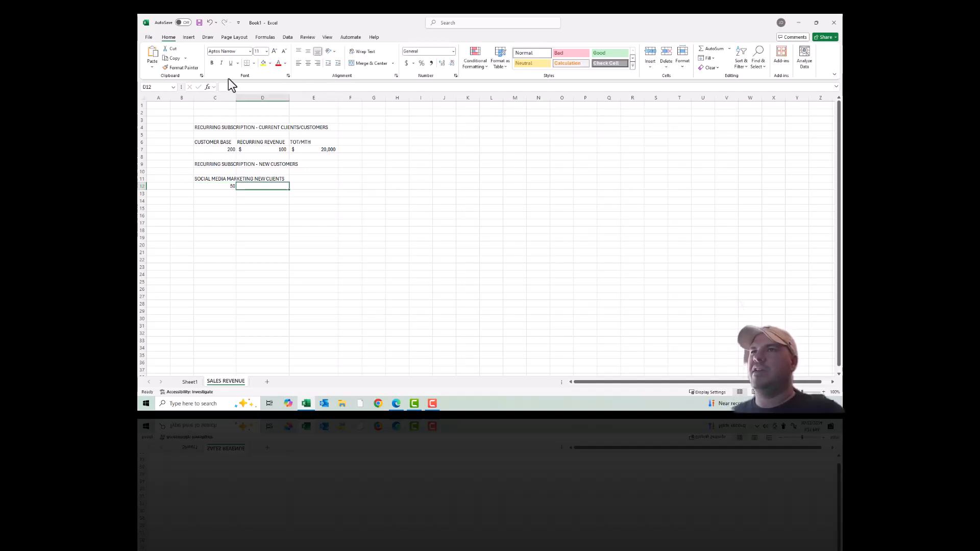
double_click(237, 98)
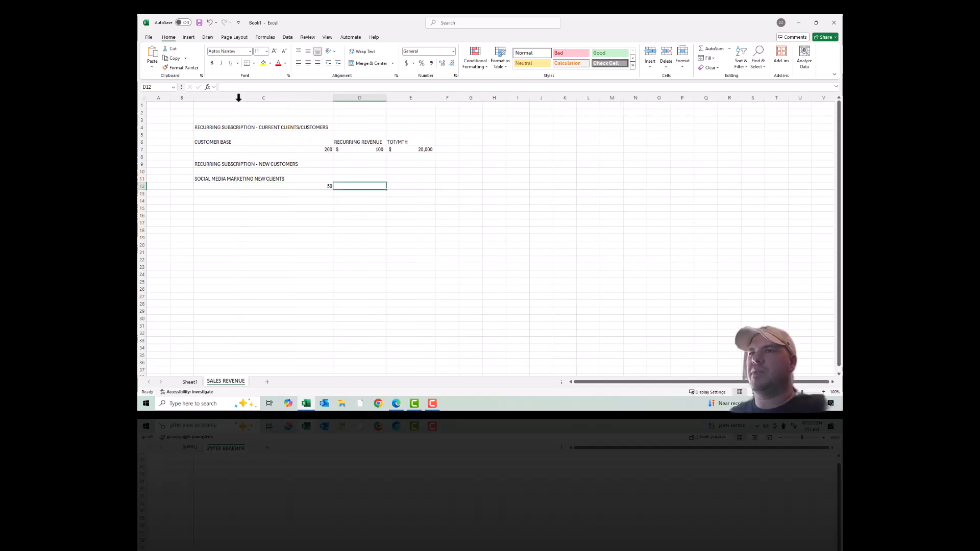
Enter the heading SPEND in D11 with the amount 500 beneath it in D12
left_click(352, 177)
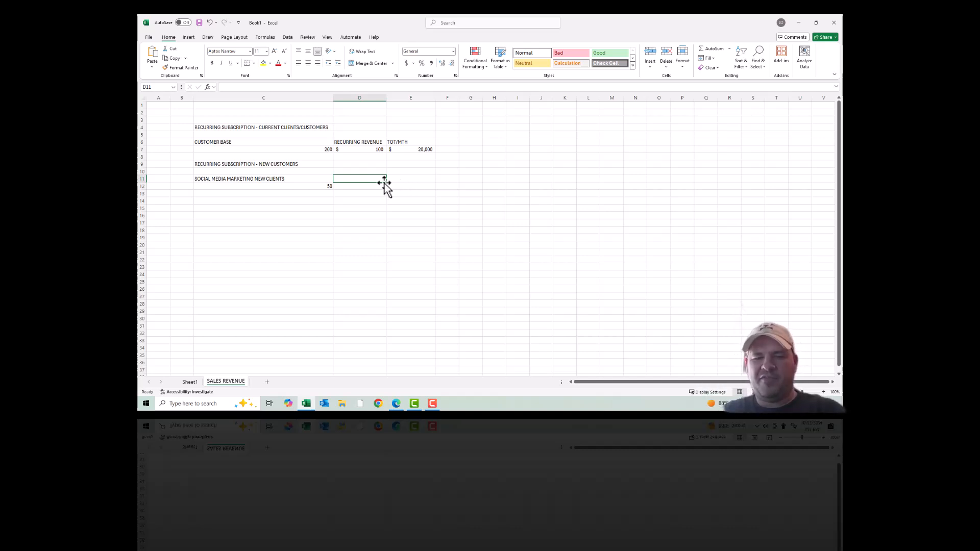
type("5")
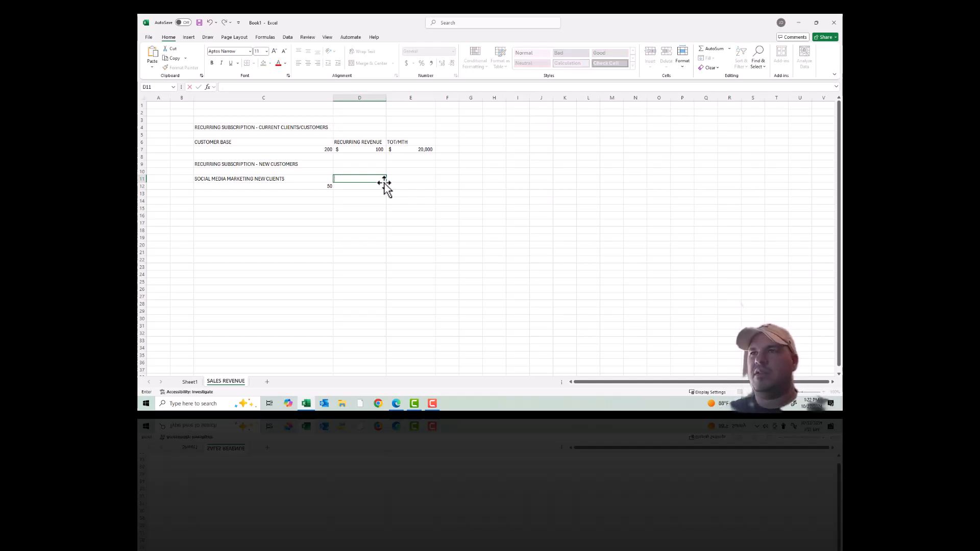
type("SPEND")
key("Return")
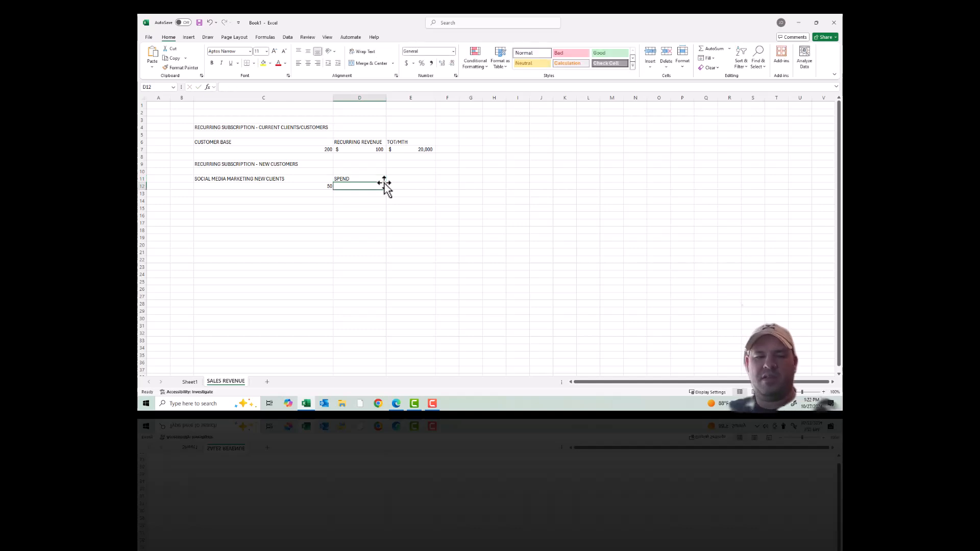
type("500")
key("Tab")
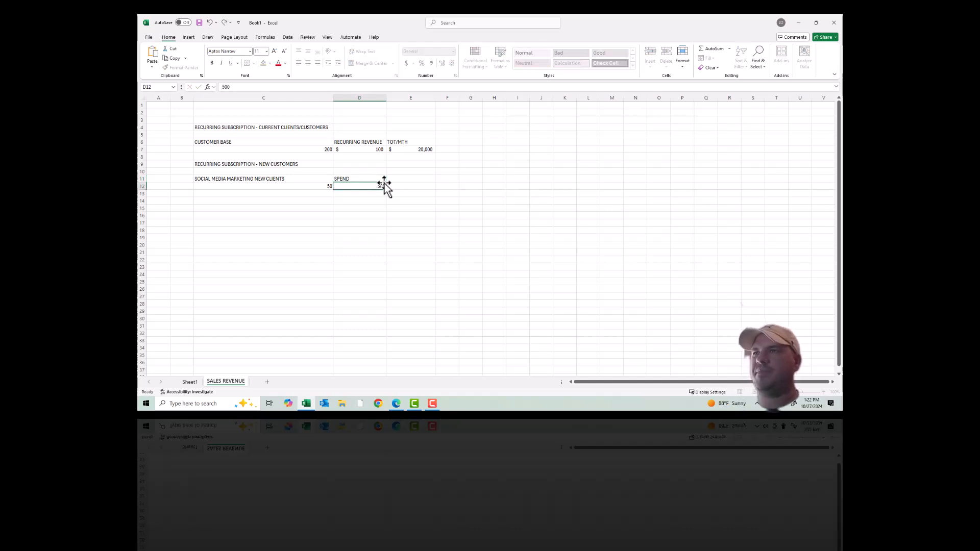
Format the spend amount in D12 as dollar accounting with no decimal places
left_click(377, 186)
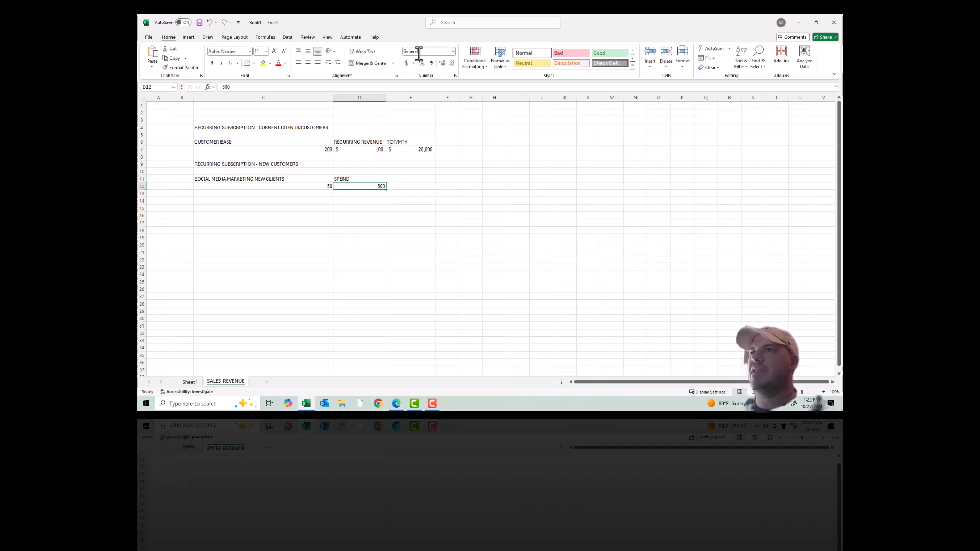
left_click(406, 63)
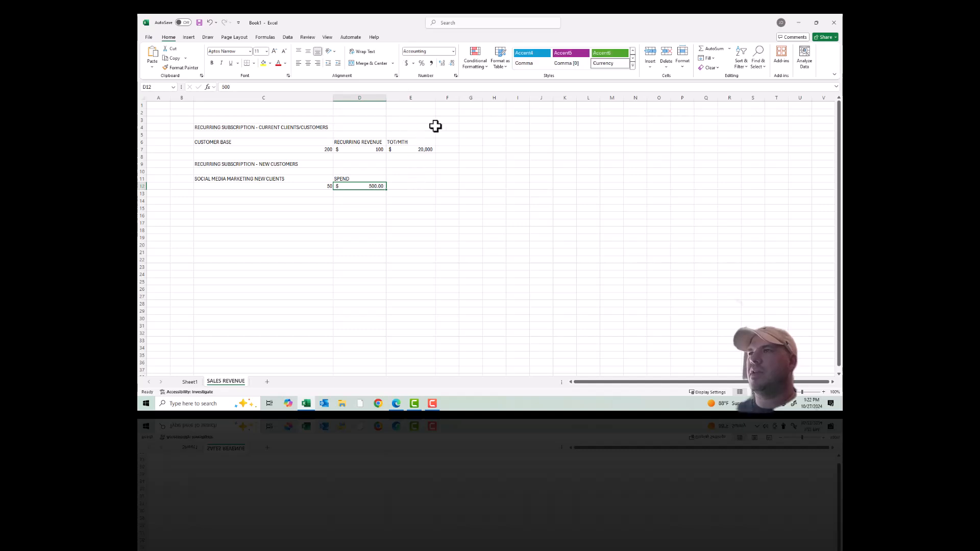
left_click(452, 62)
left_click(452, 62)
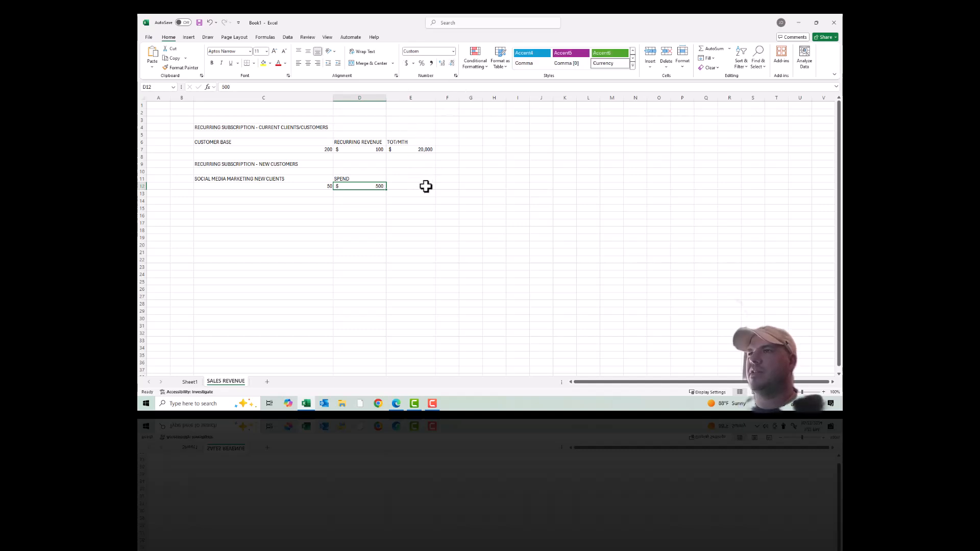
Enter the heading COST/CUSTOMER in E11, beside the SPEND heading
left_click(420, 180)
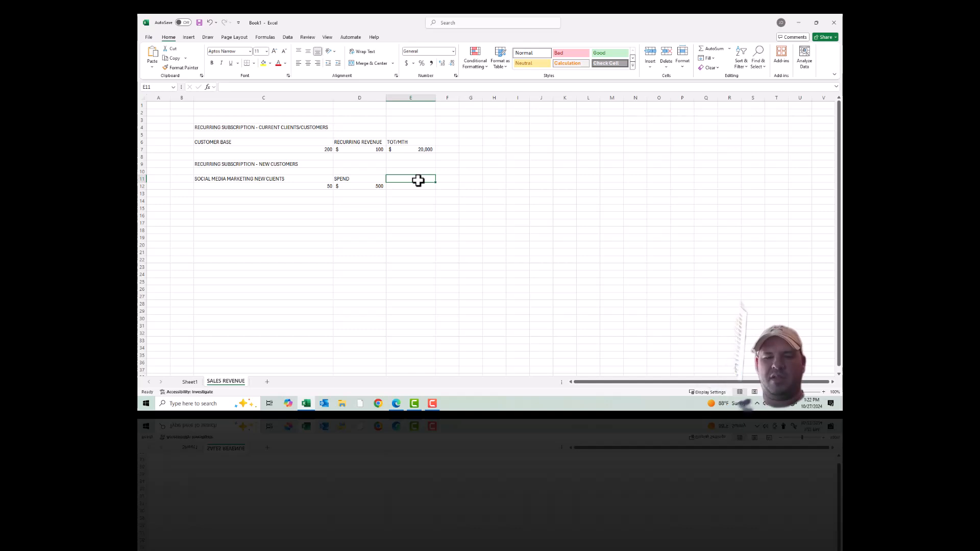
type("COST/")
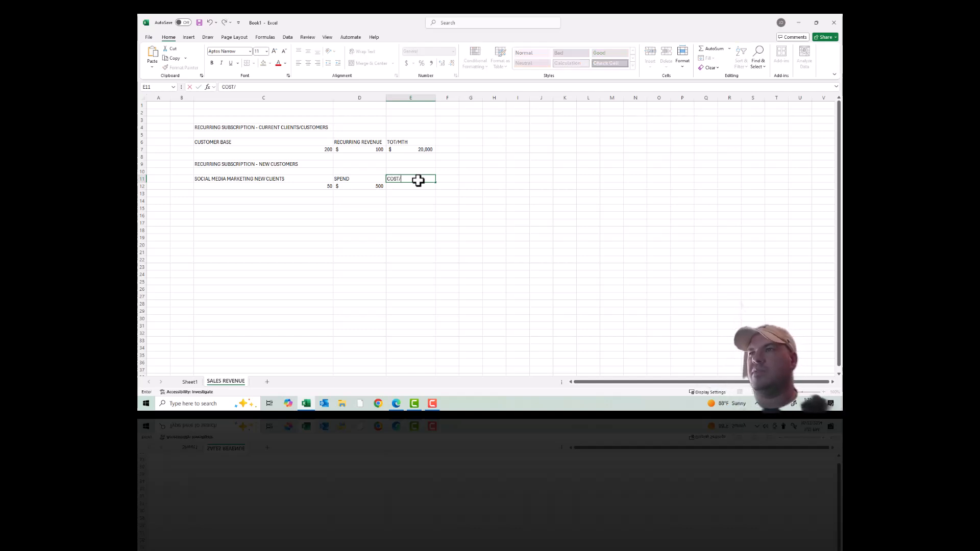
type("CUST")
key("Return")
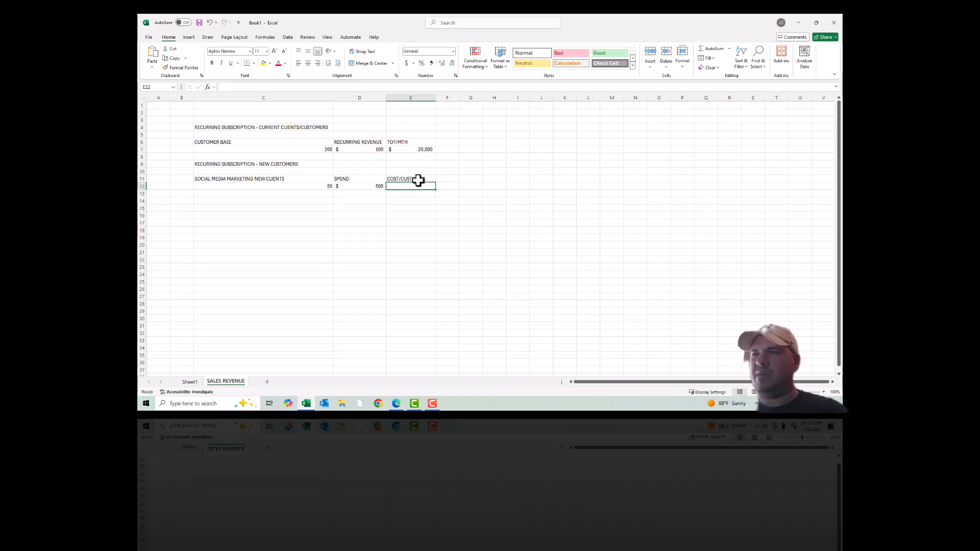
Calculate the cost per customer in E12 by dividing spend by new clients with =D12/C12
type("=")
key("Left")
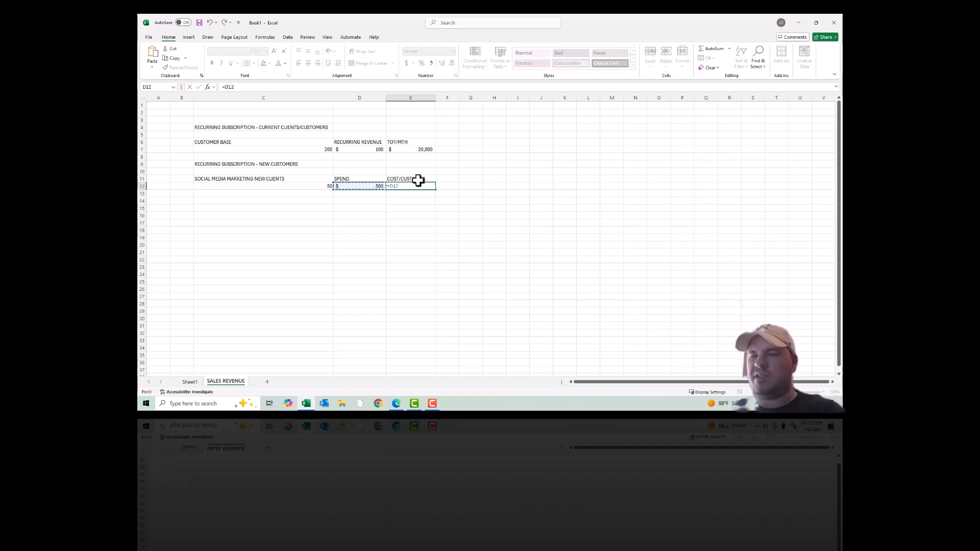
type("/")
key("Left")
key("Left")
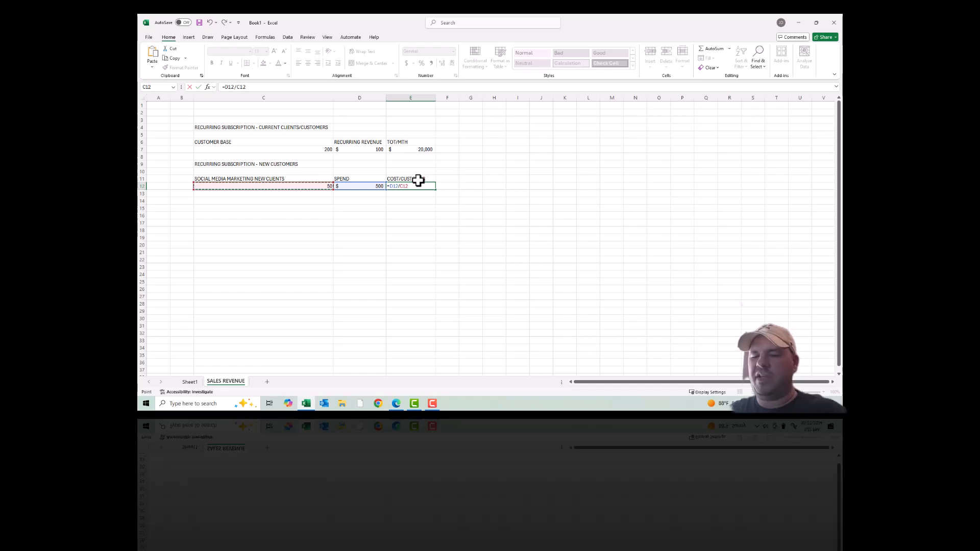
key("Return")
key("Up")
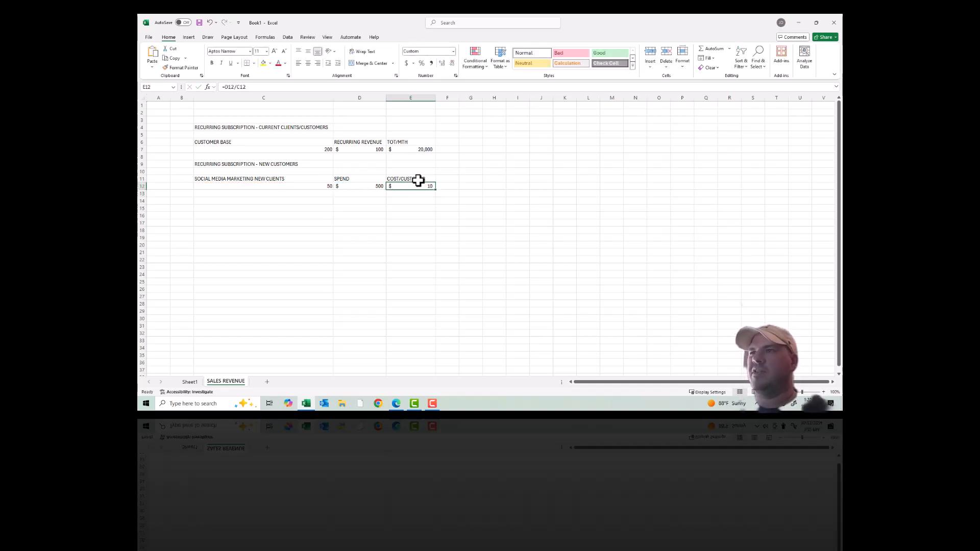
Enter the heading MARKETING BUDGET in F11 and auto-fit column F to it
key("Right")
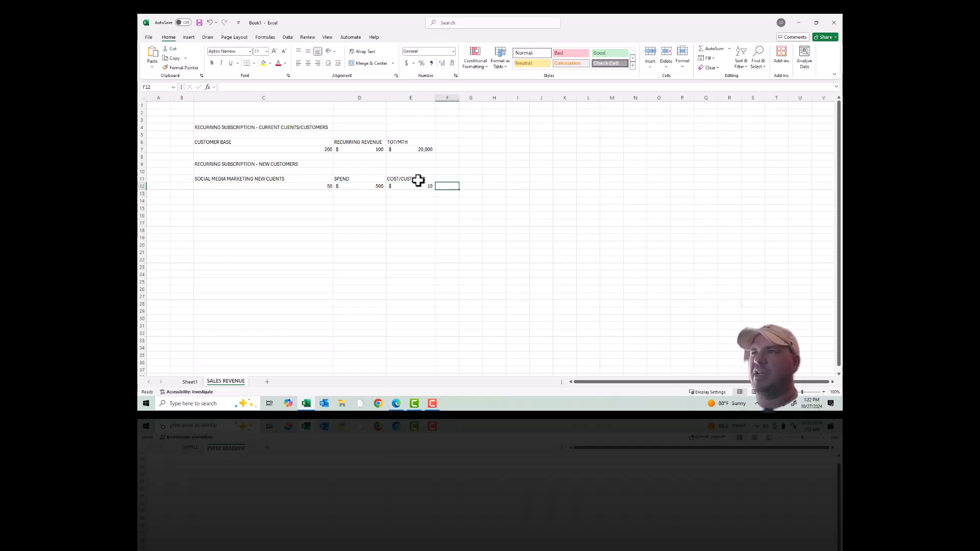
key("Up")
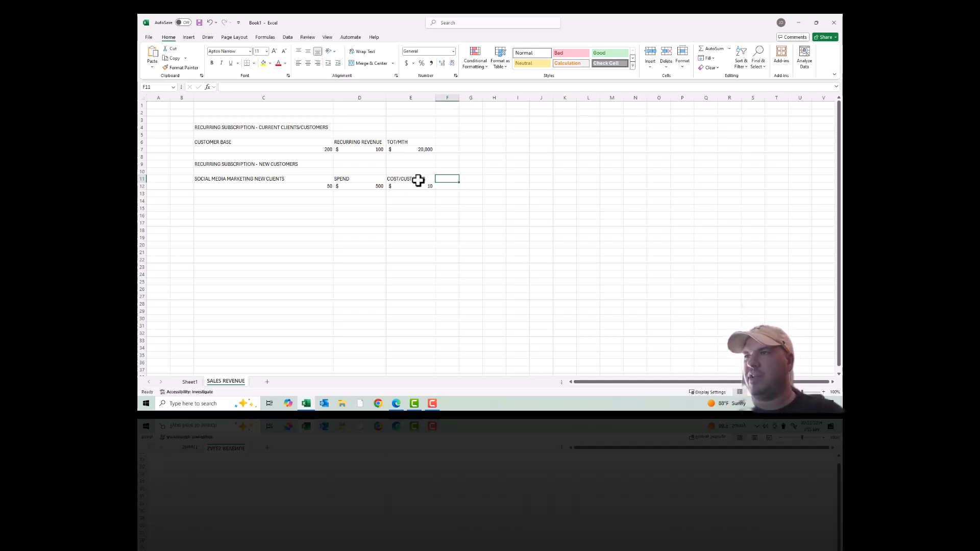
type("MARKETING BUDGET")
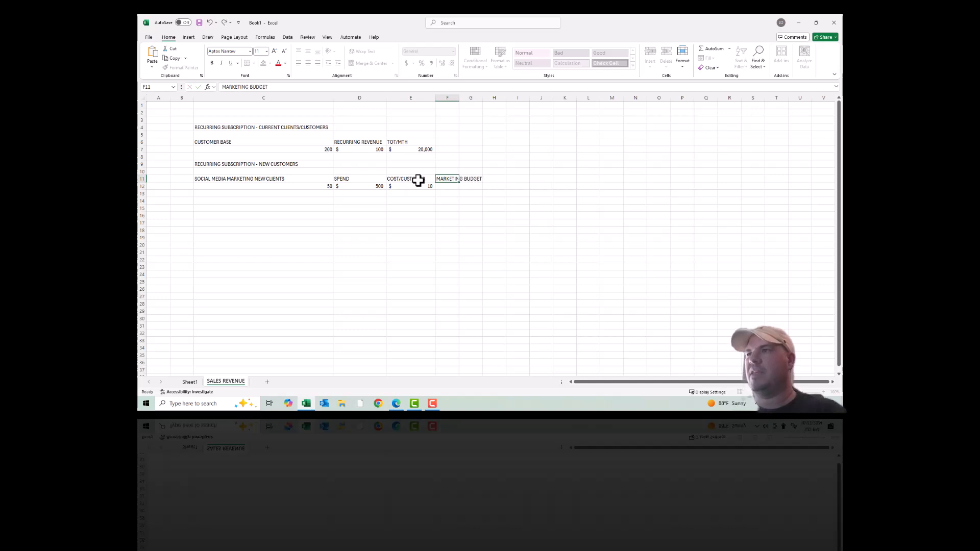
key("Return")
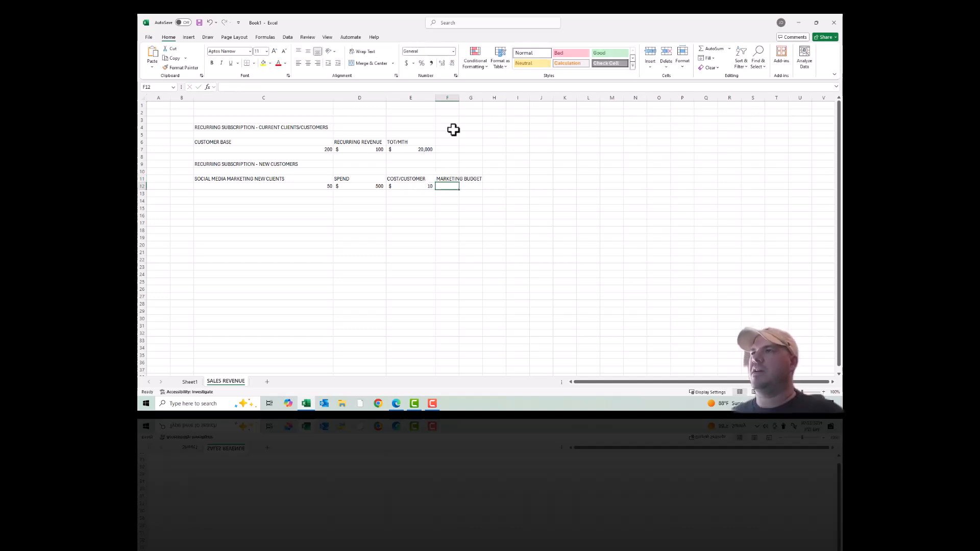
double_click(456, 97)
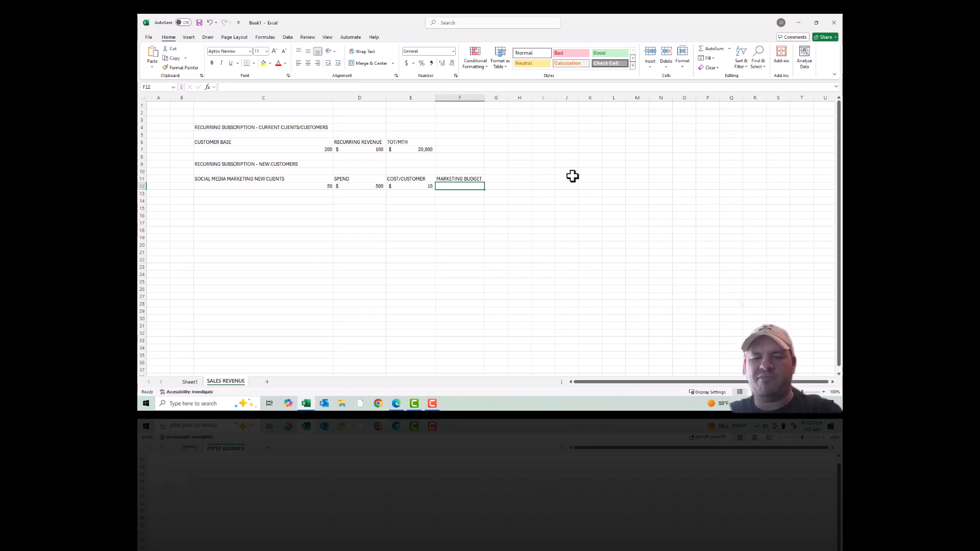
Enter a marketing budget of 5000 in F12 and format it as dollar accounting with no decimal places
type("5000")
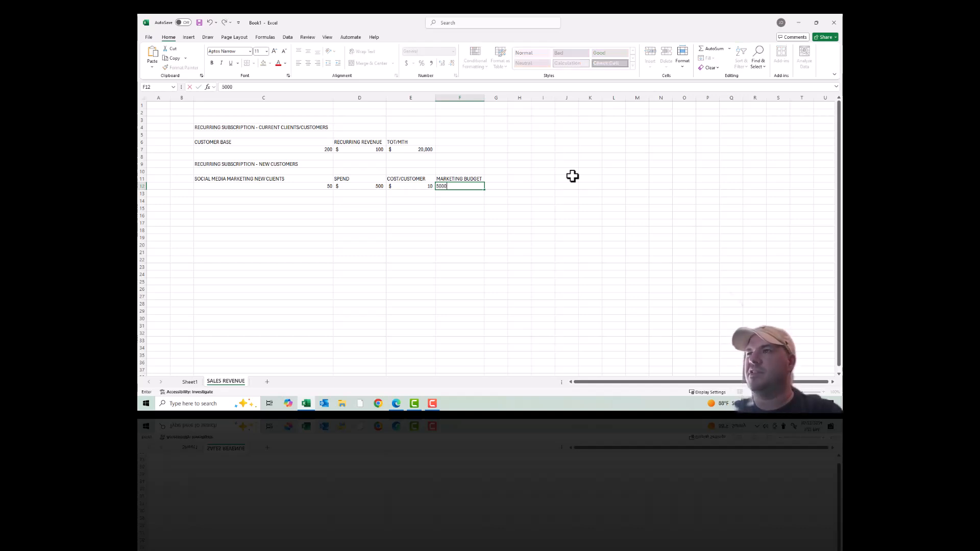
key("Return")
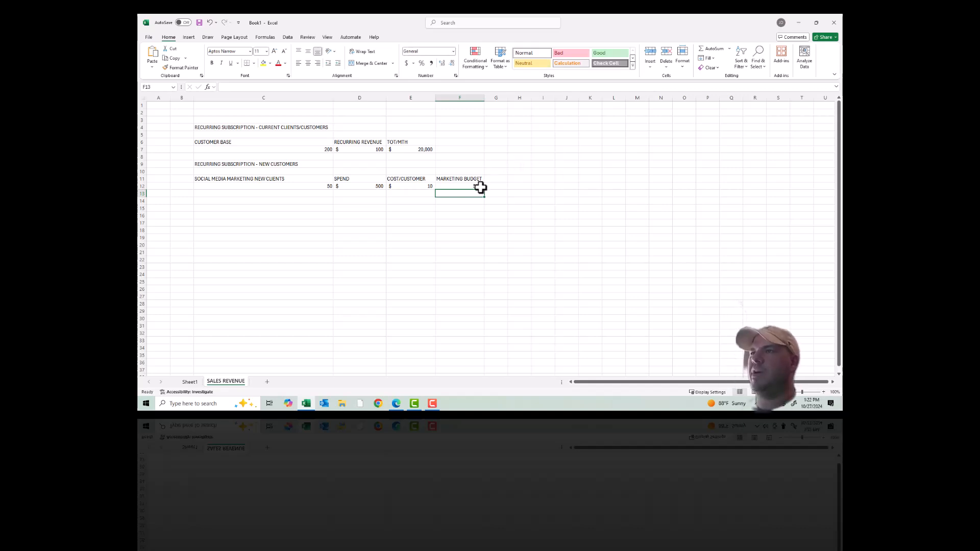
left_click(480, 186)
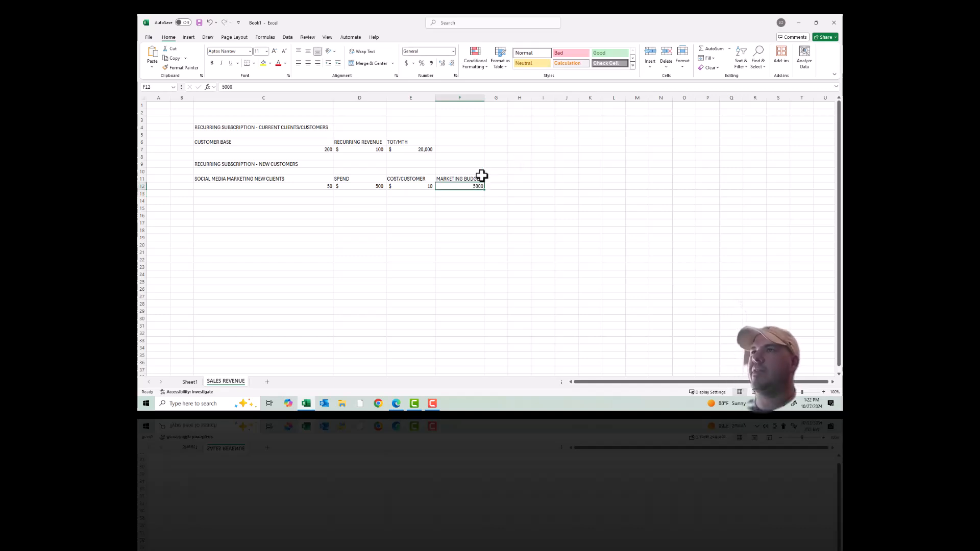
left_click(408, 63)
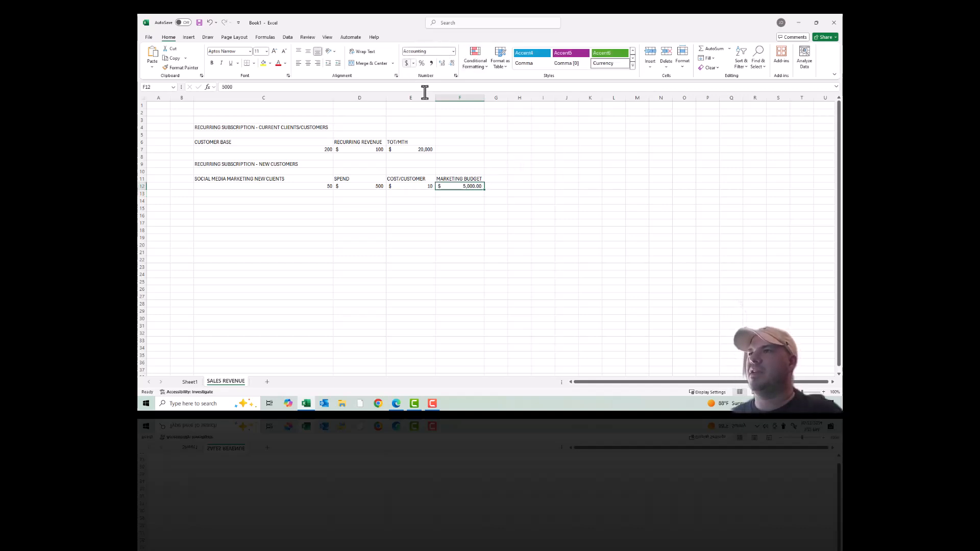
left_click(452, 62)
left_click(452, 62)
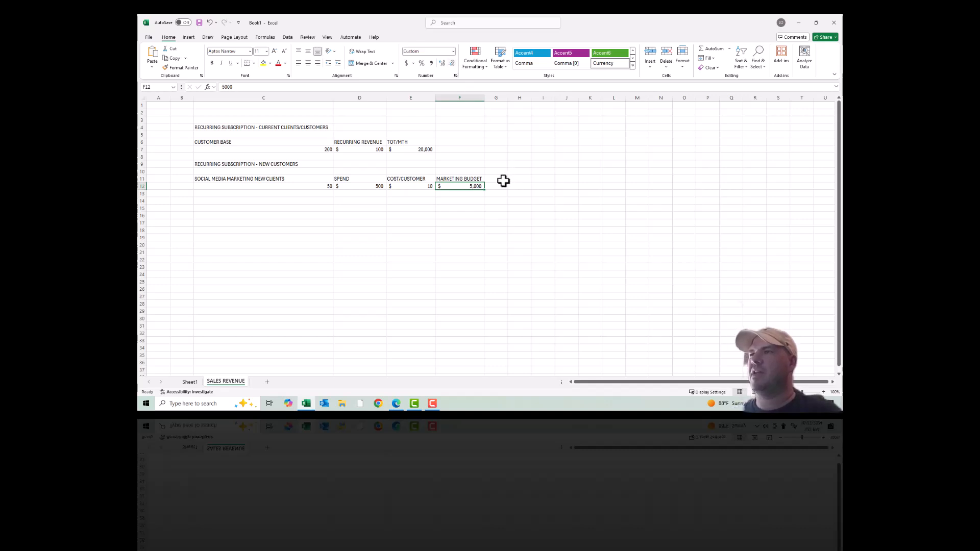
Enter the heading NEW CUSTOMER ESTIMATE in G11, beside the marketing budget heading
left_click(503, 179)
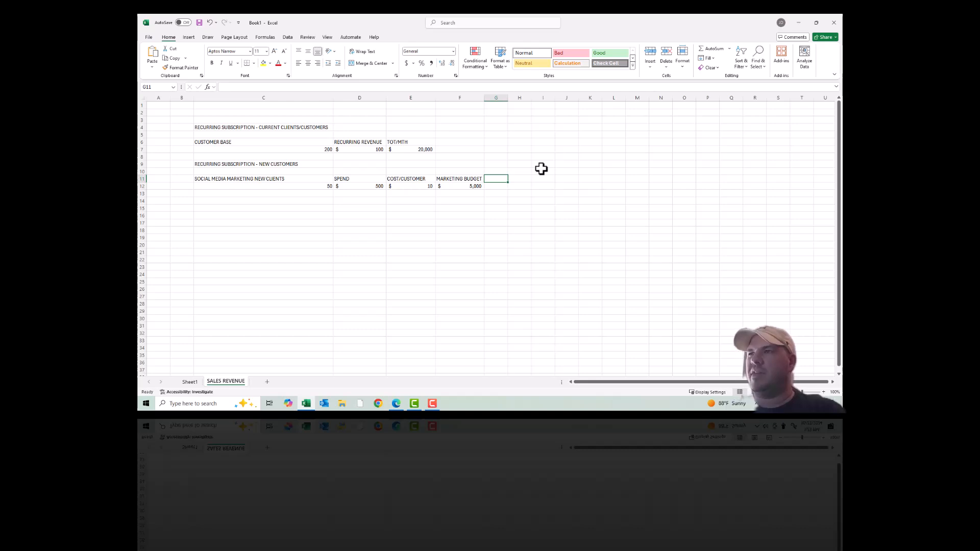
type("NEW E")
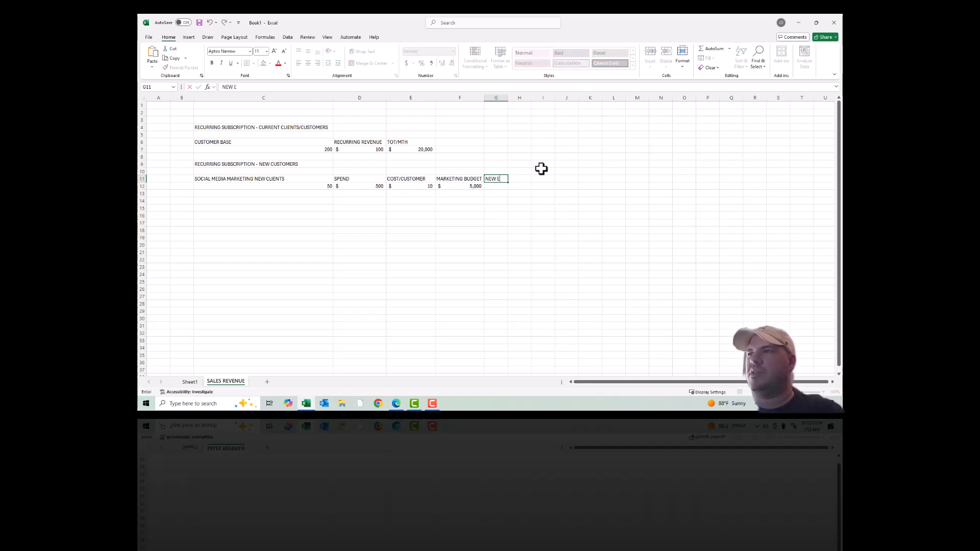
key("BackSpace")
key("BackSpace")
type("CUSTOMER ESTIMATE")
key("Return")
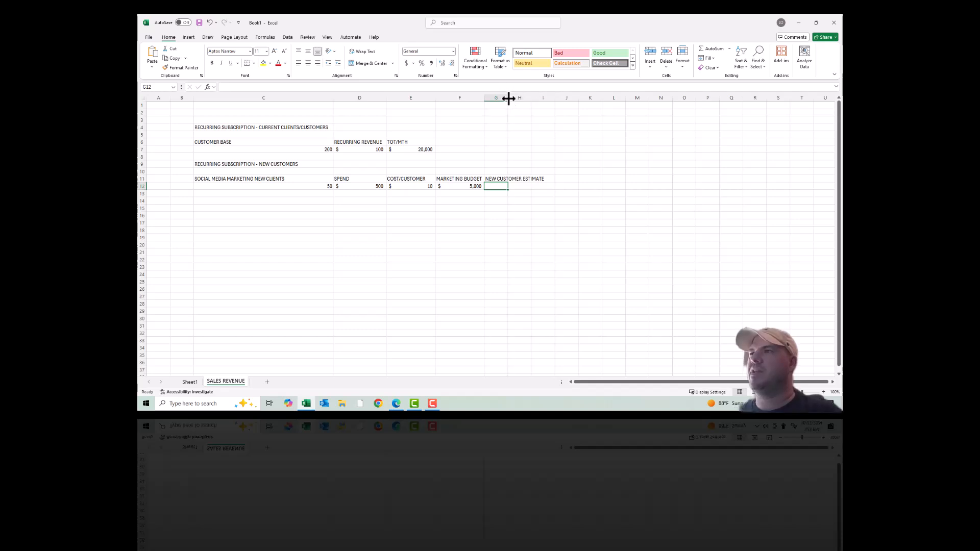
Auto-fit column G and calculate the new customer estimate in G12 by dividing budget by cost per customer with =F12/E12
double_click(507, 98)
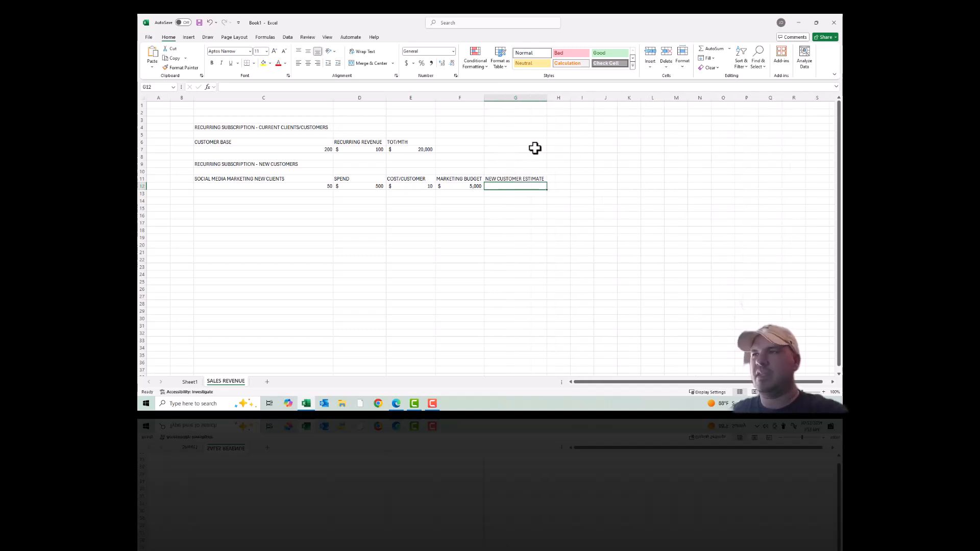
type("=")
key("Left")
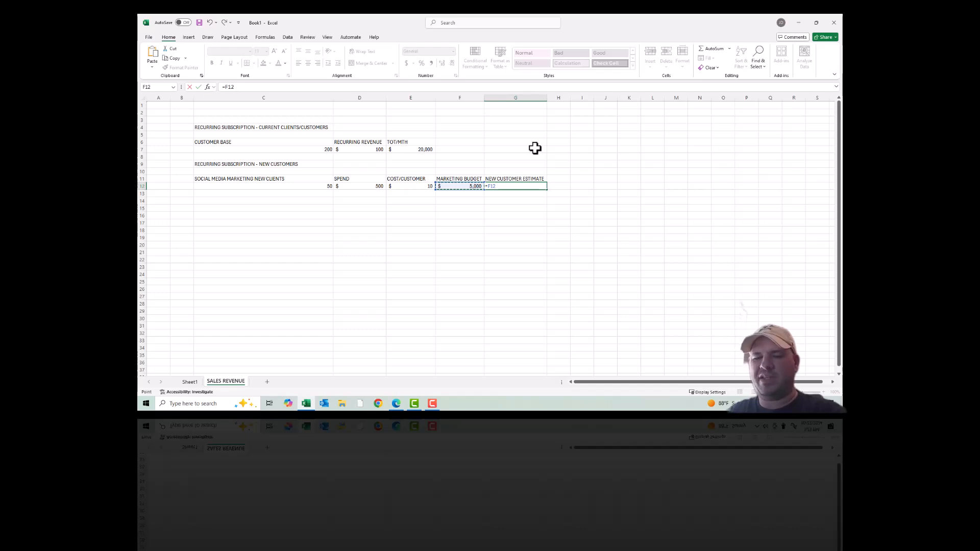
type("/")
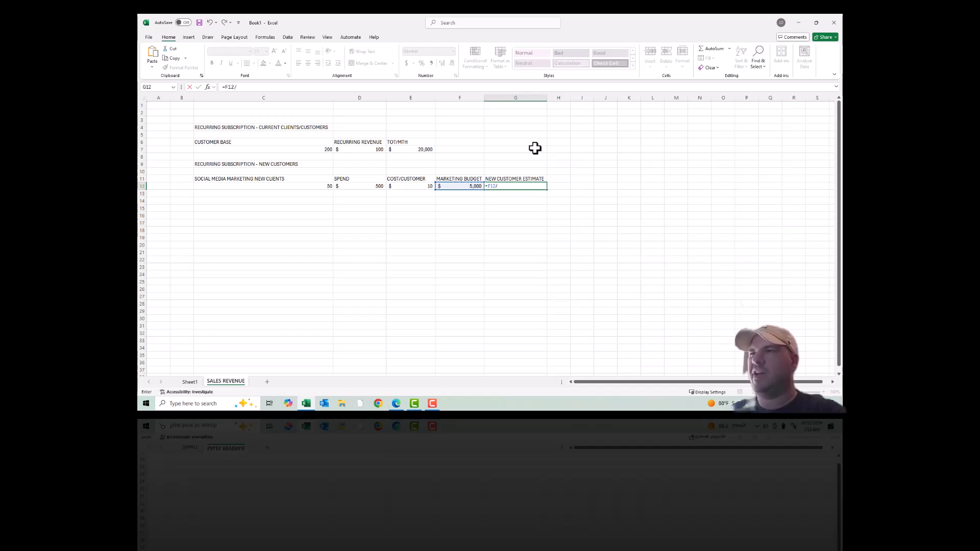
key("Left")
key("Left")
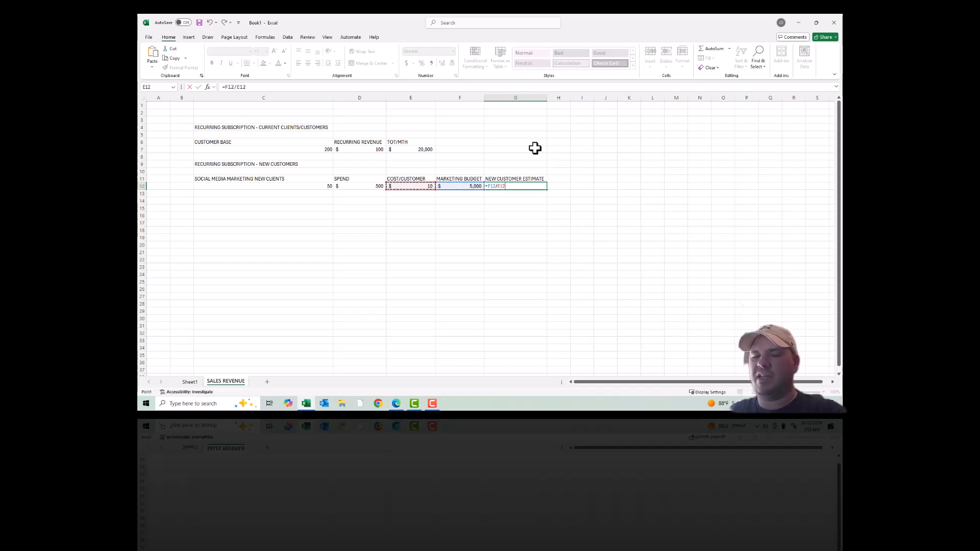
key("Return")
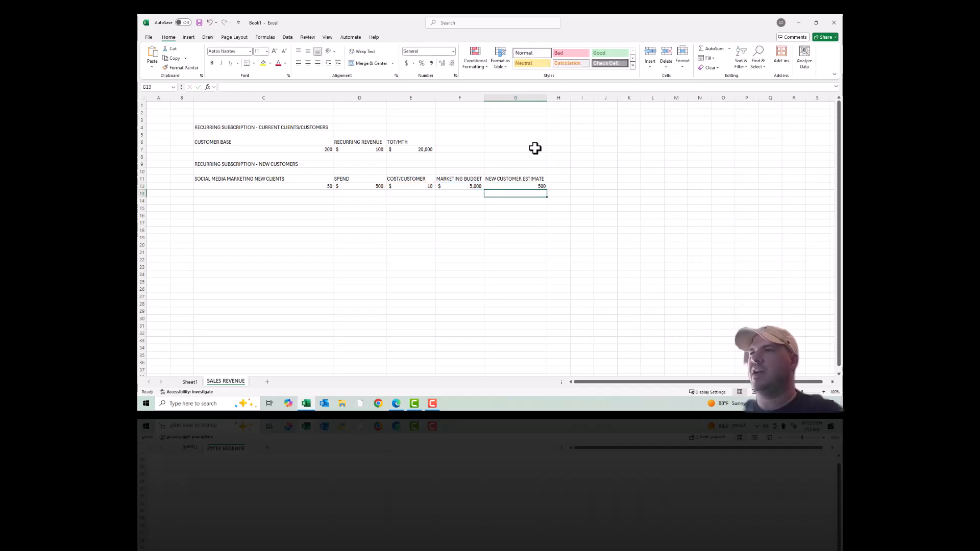
left_click(530, 186)
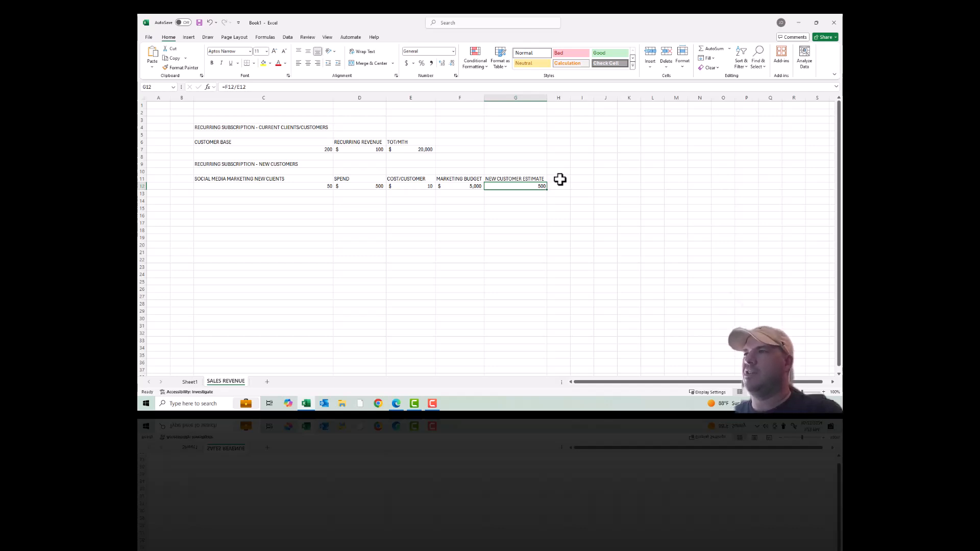
Widen column H, then enter the heading REVENUE/CUSTOMER in H11 and a dollar amount of 100 beneath it in H12
left_click(559, 179)
left_click_drag(570, 99, 605, 100)
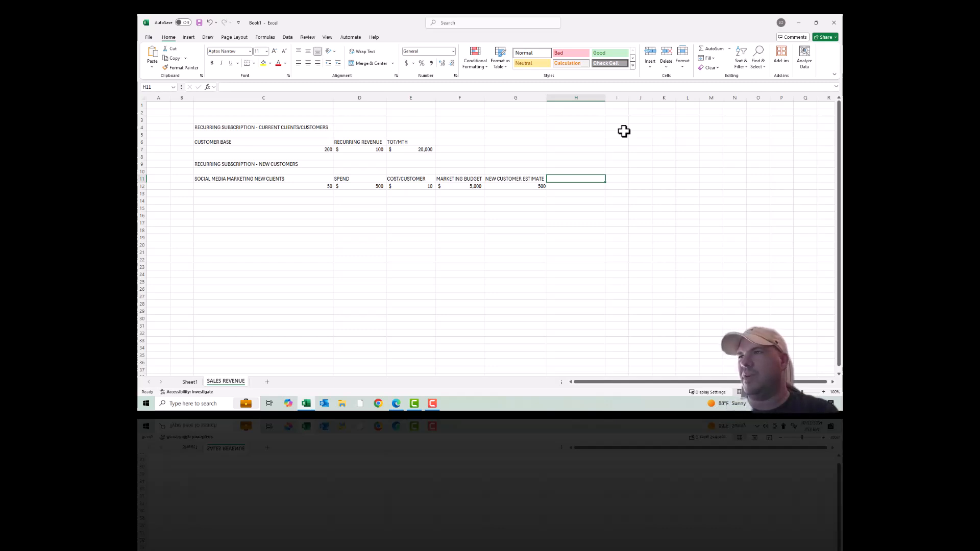
type("VENUE/CUSTOMER")
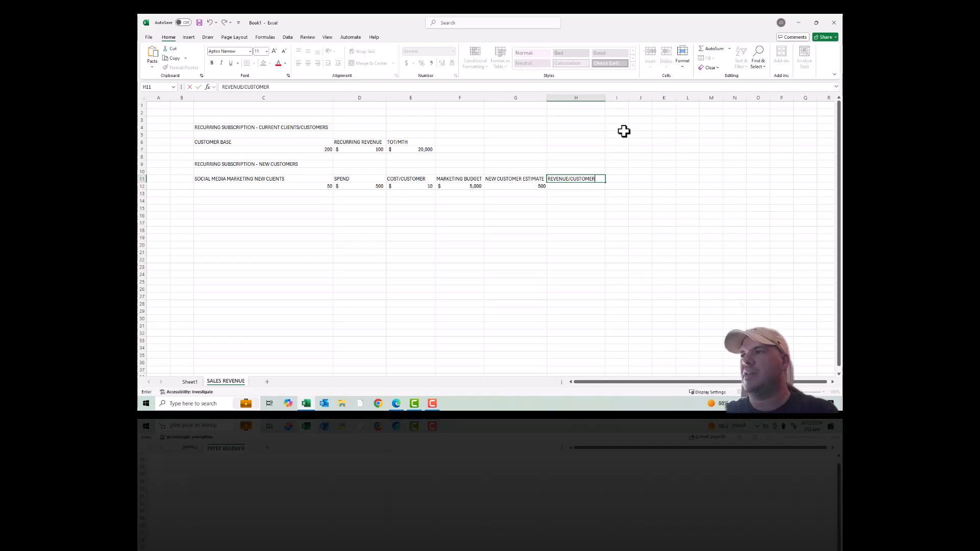
key("Return")
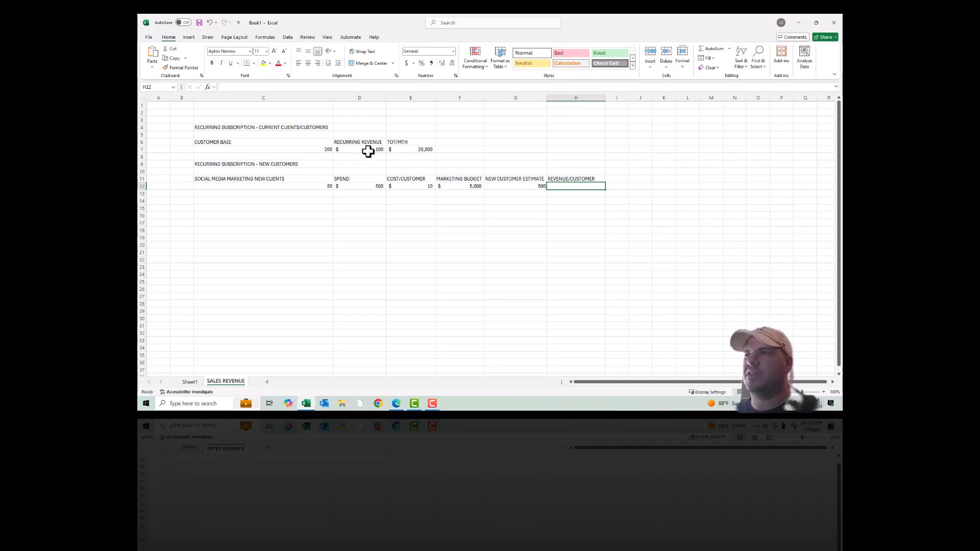
type("100")
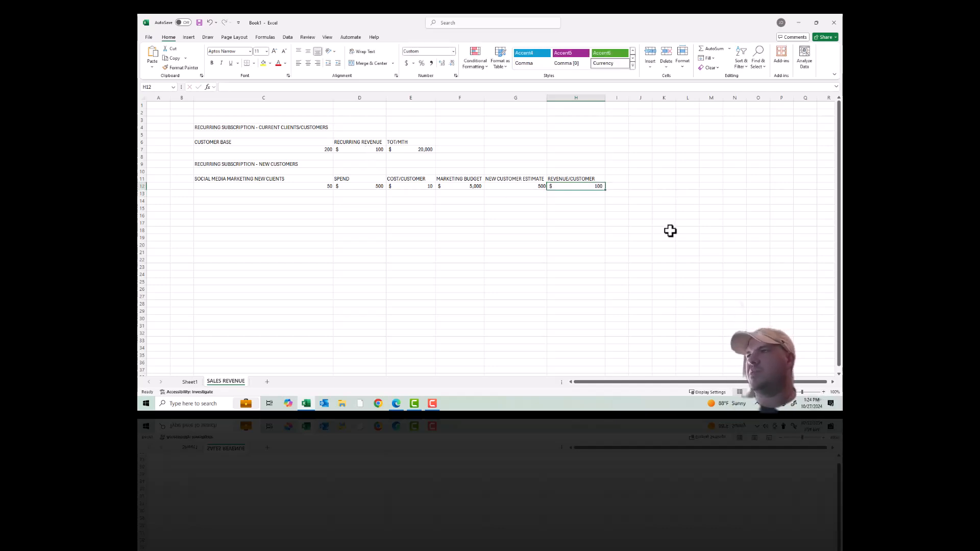
Enter the heading REV/MTH in I11, beside the revenue per customer heading
left_click(623, 178)
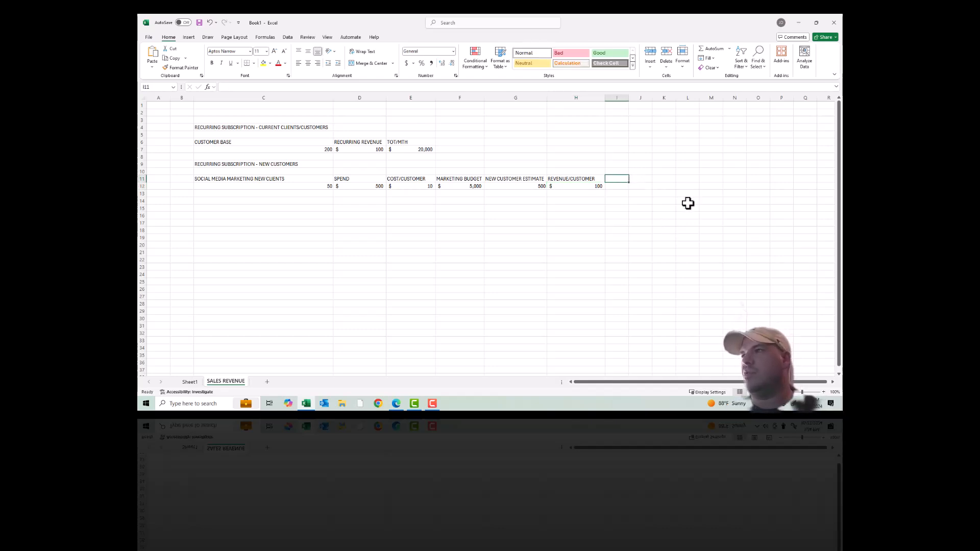
type("REV")
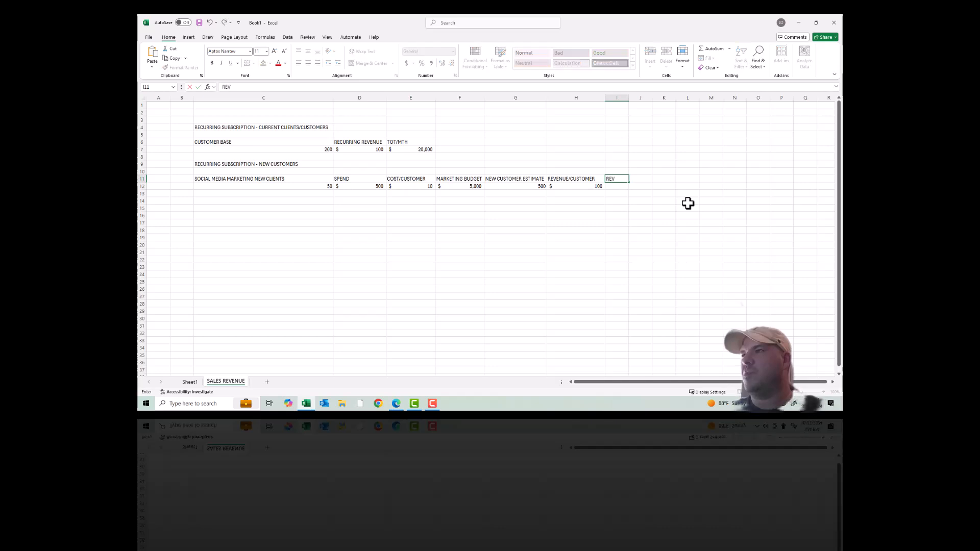
type("/MTH")
key("Return")
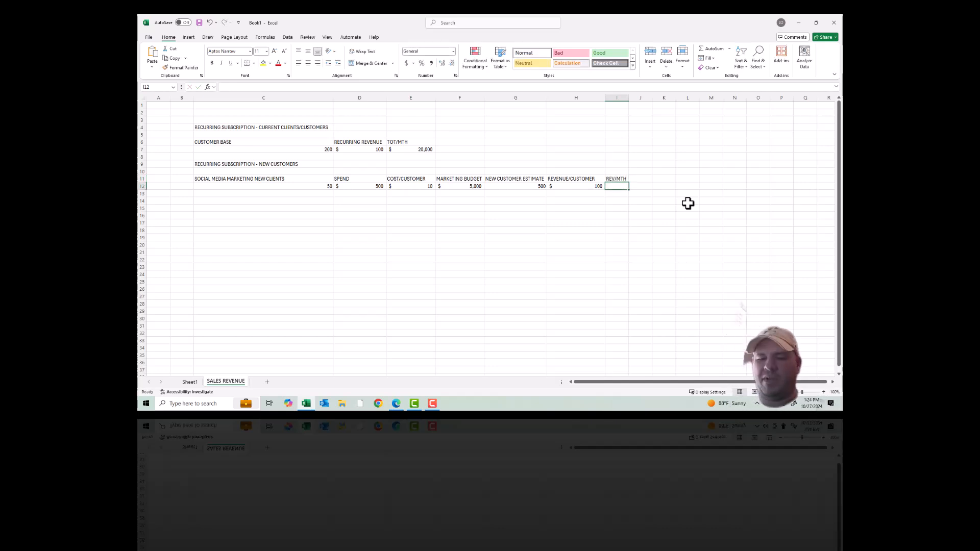
key("Left")
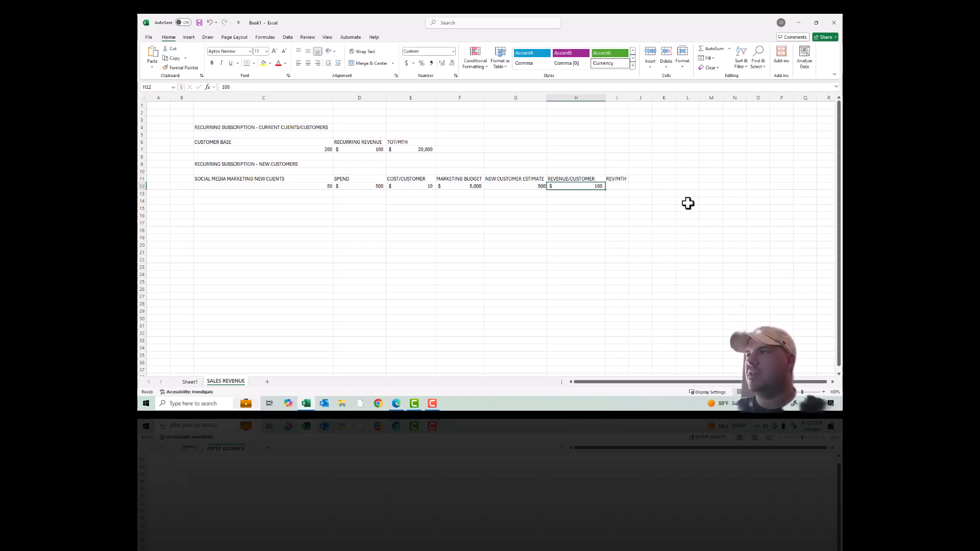
type("*")
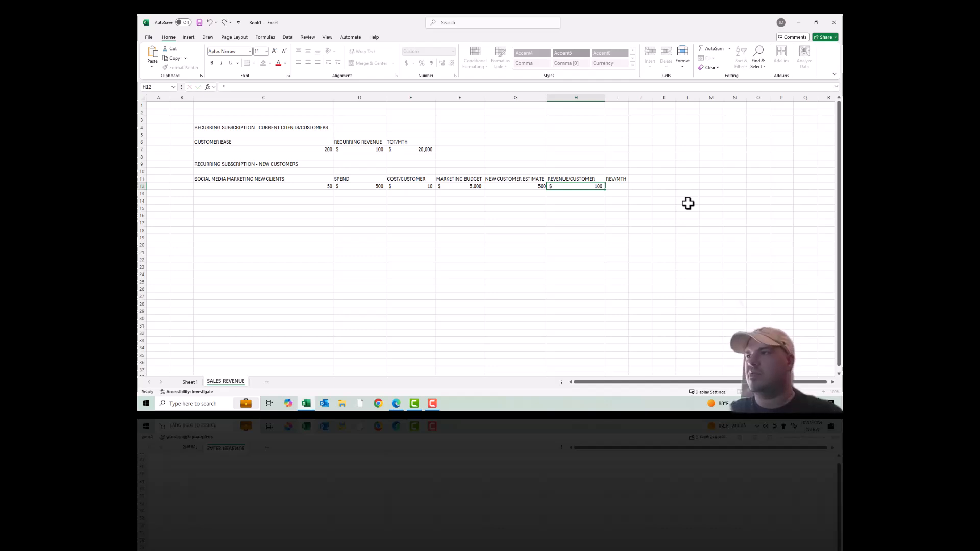
key("Escape")
key("Right")
Calculate the monthly new customer revenue in I12 with =H12*G12 and widen column I slightly
type("=")
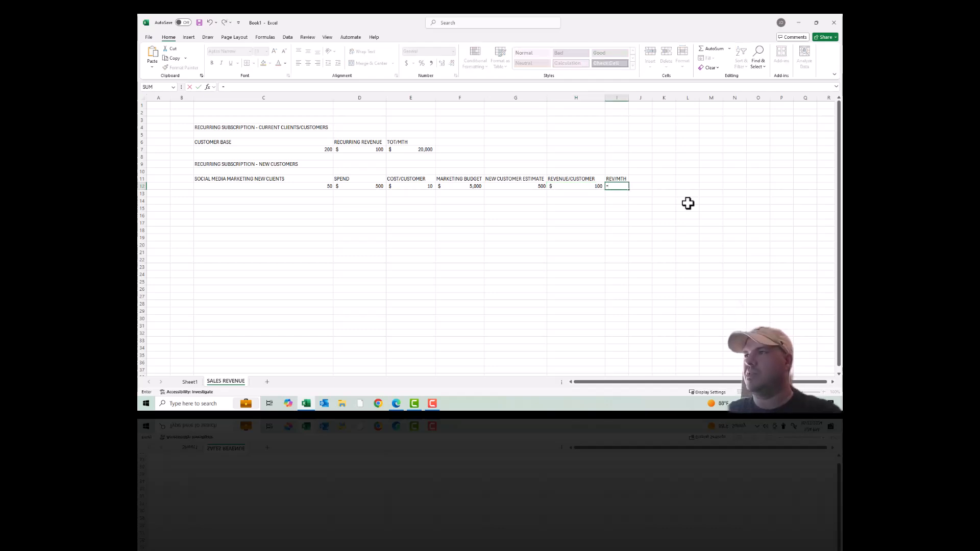
key("Left")
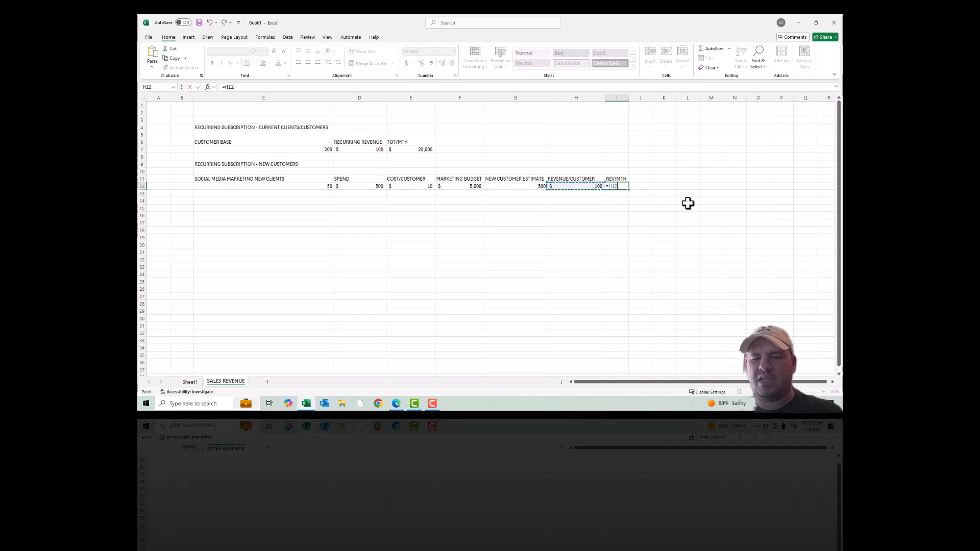
type("*")
key("Left")
key("Left")
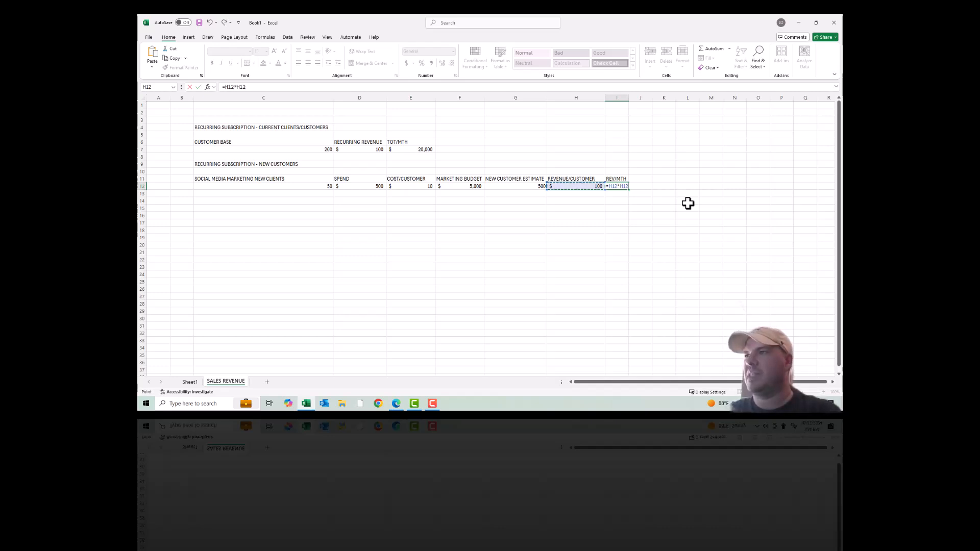
key("Return")
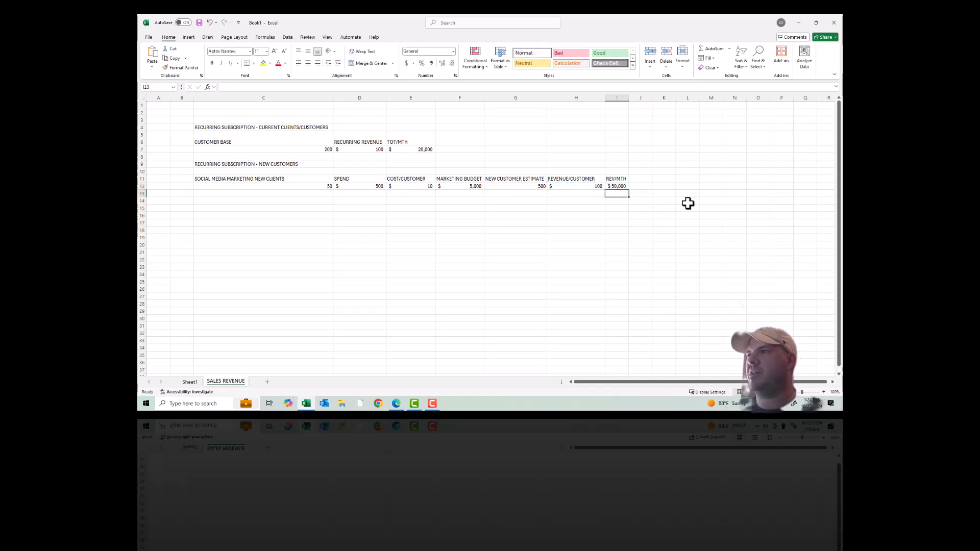
left_click_drag(631, 97, 646, 98)
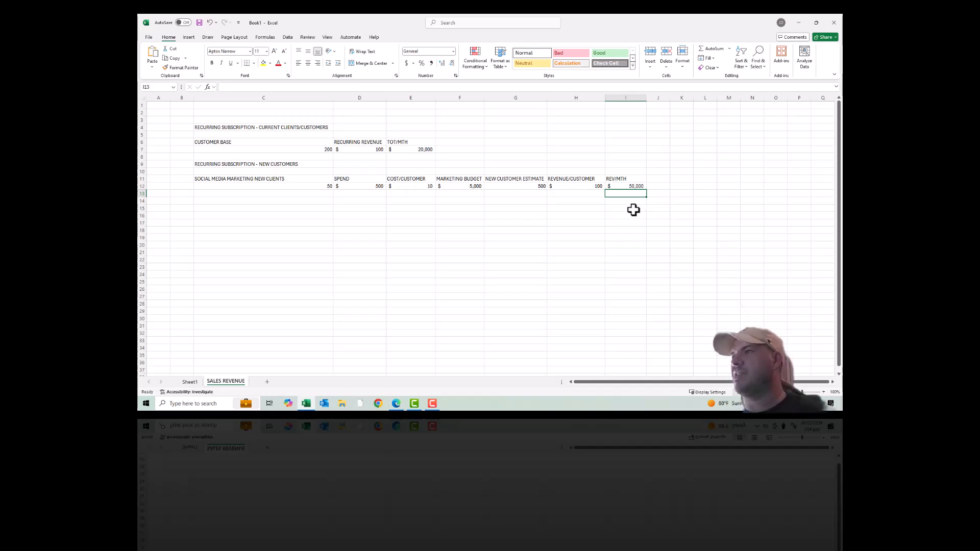
Review the new customer calculation across row 12, from cost per customer to monthly revenue, and compare the recurring revenue rate in D7
left_click(624, 188)
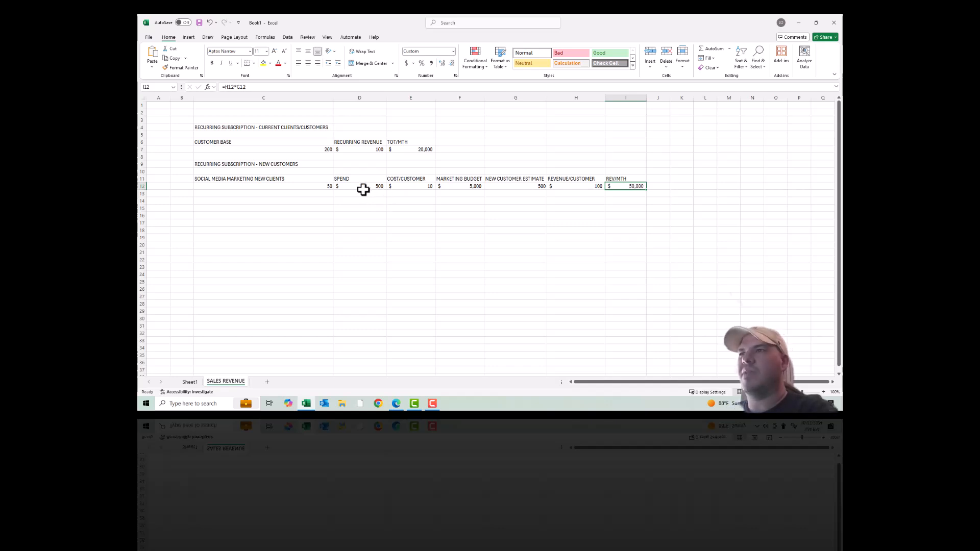
left_click(407, 186)
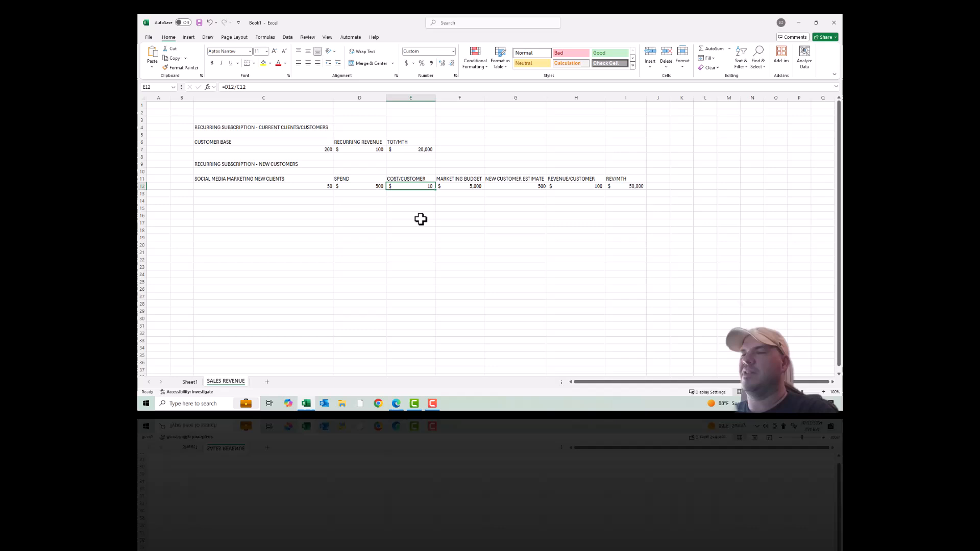
left_click(459, 187)
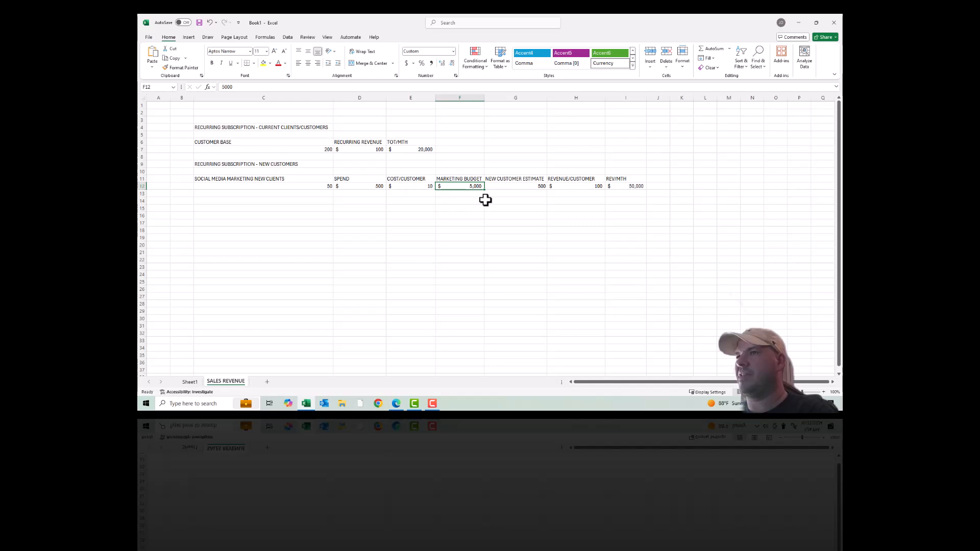
left_click(515, 186)
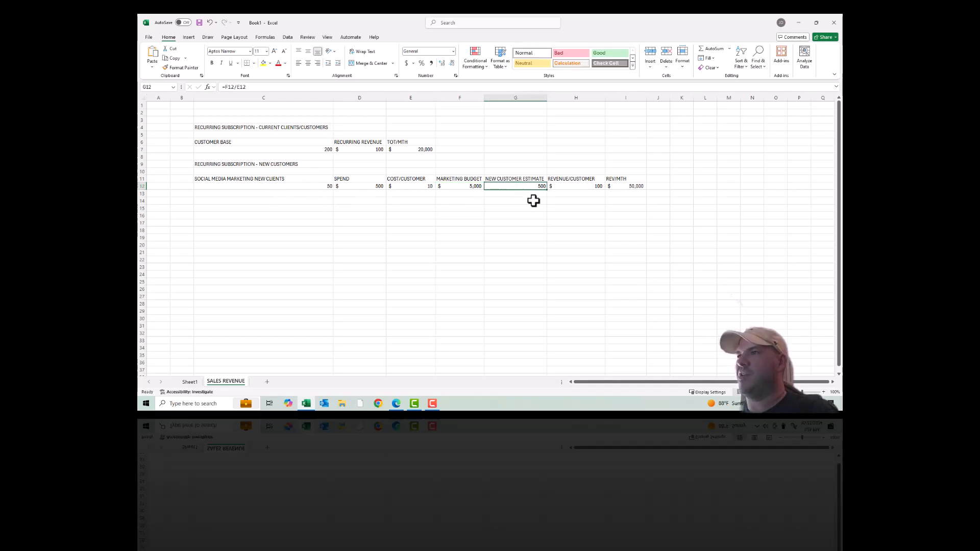
left_click(573, 186)
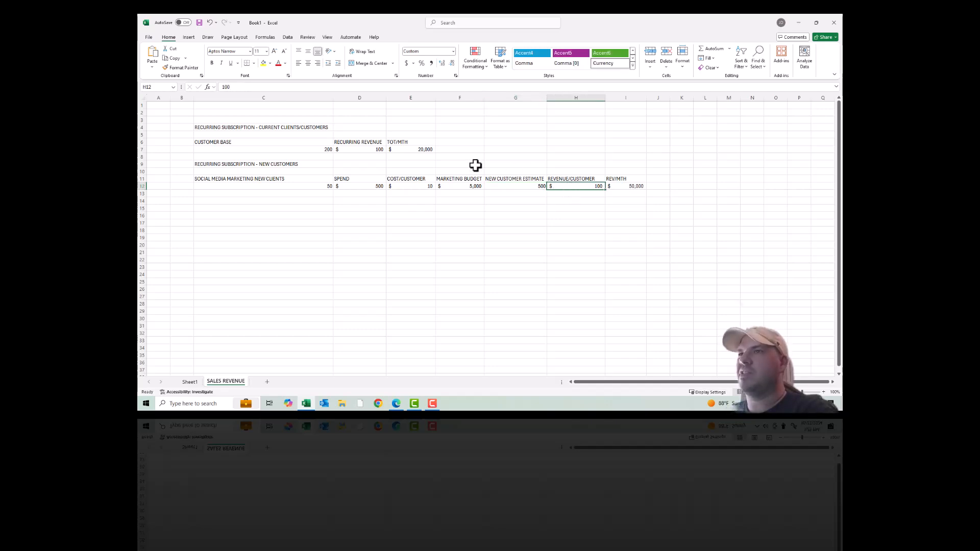
left_click(371, 149)
left_click(623, 187)
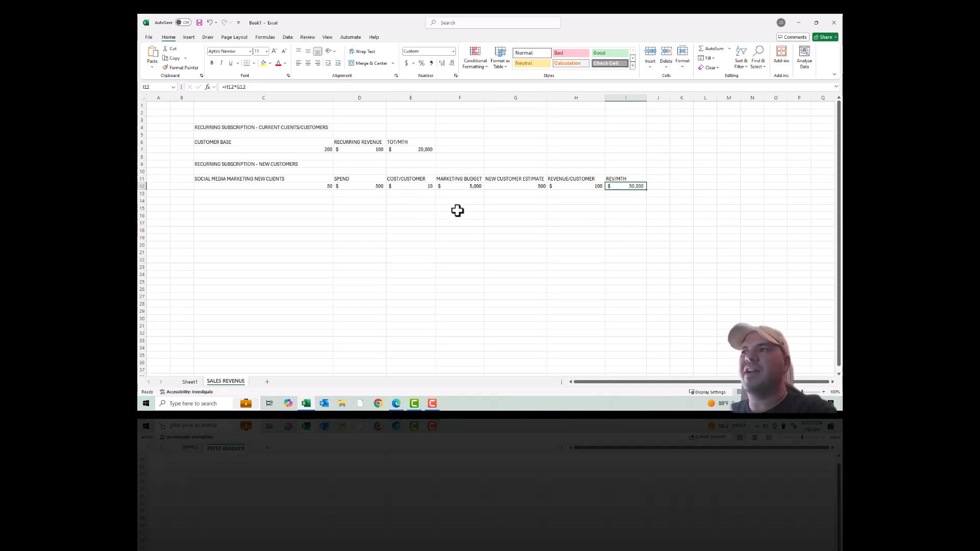
On Sheet1, duplicate the current customers subscription row by inserting a copy of row 14 in place
left_click(190, 382)
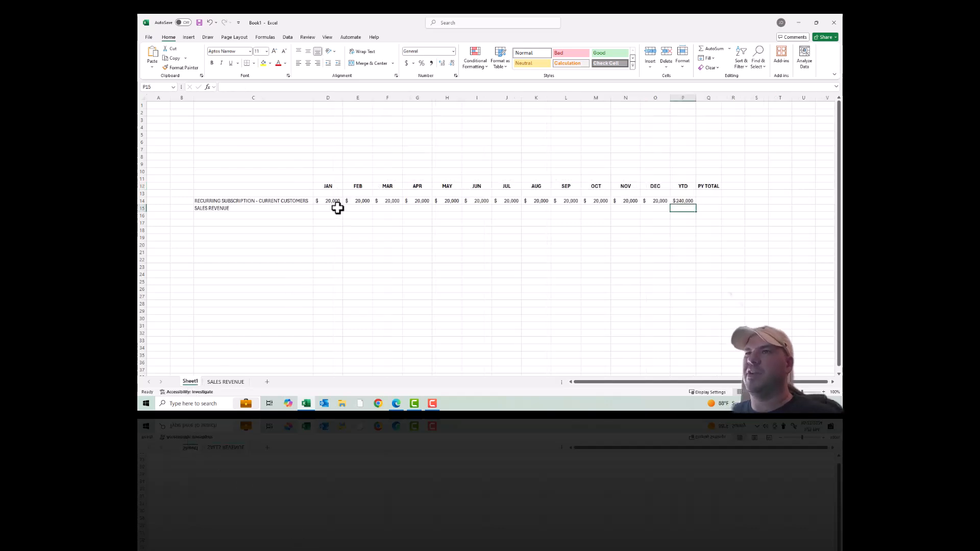
left_click(141, 201)
key("ctrl+c")
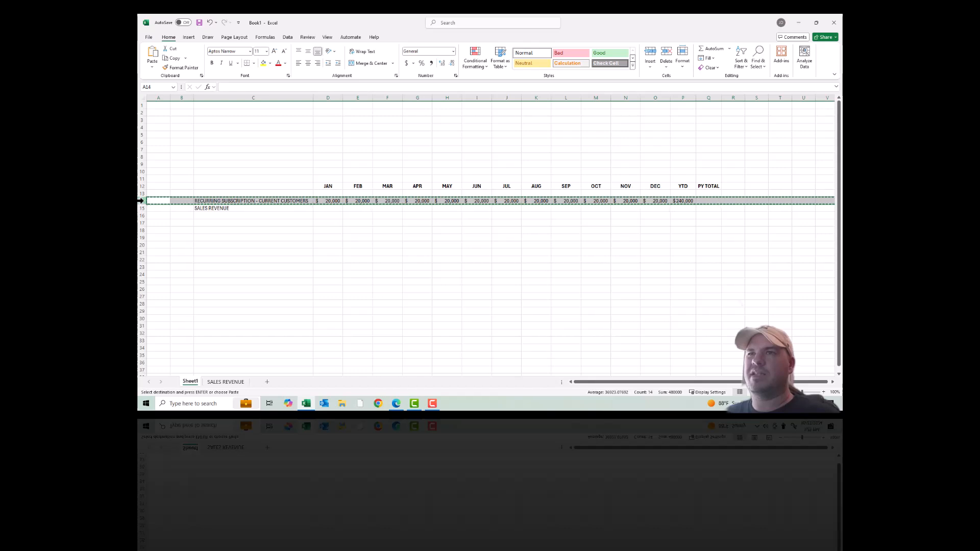
right_click(142, 202)
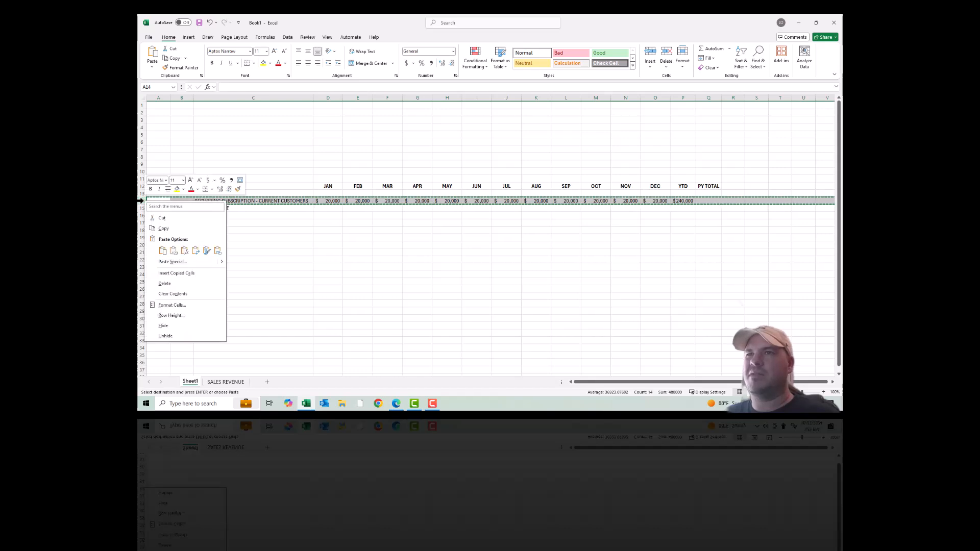
left_click(179, 274)
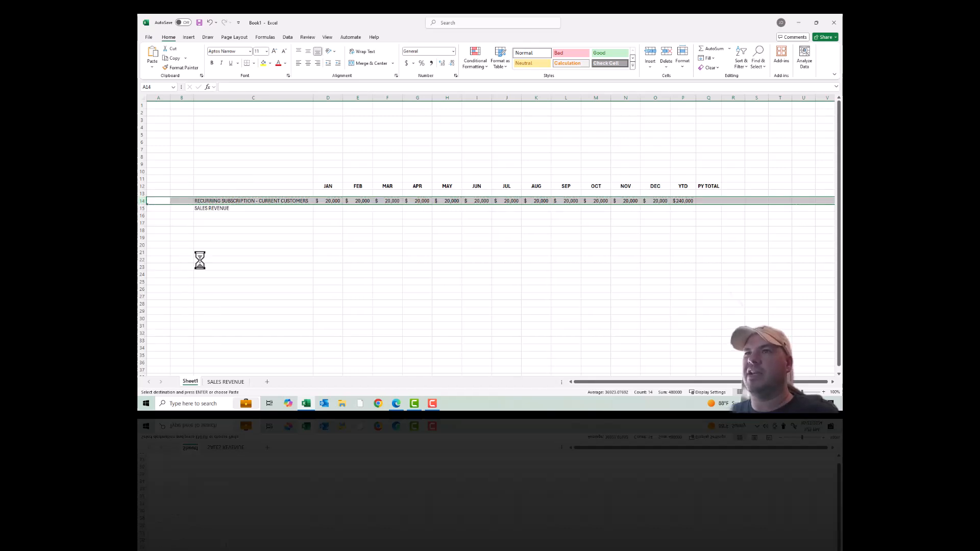
Change the label in C14 to RECURRING SUBSCRIPTION - NEW CUSTOMERS
left_click(296, 201)
left_click_drag(337, 87, 289, 86)
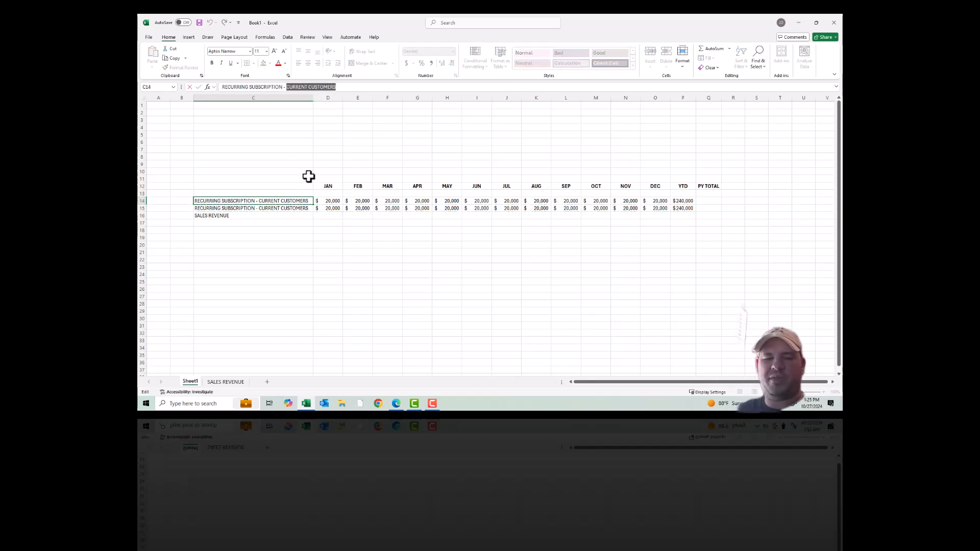
type("NEW")
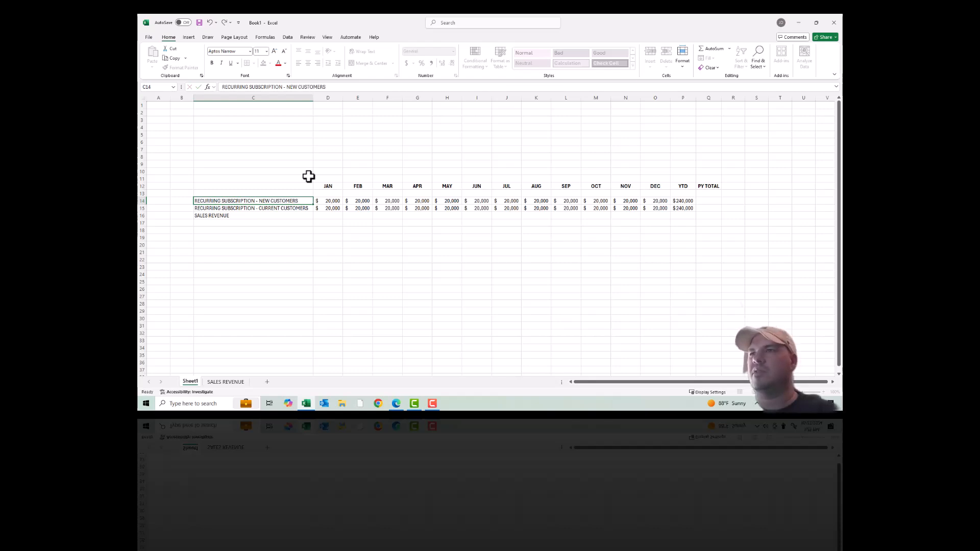
key("Return")
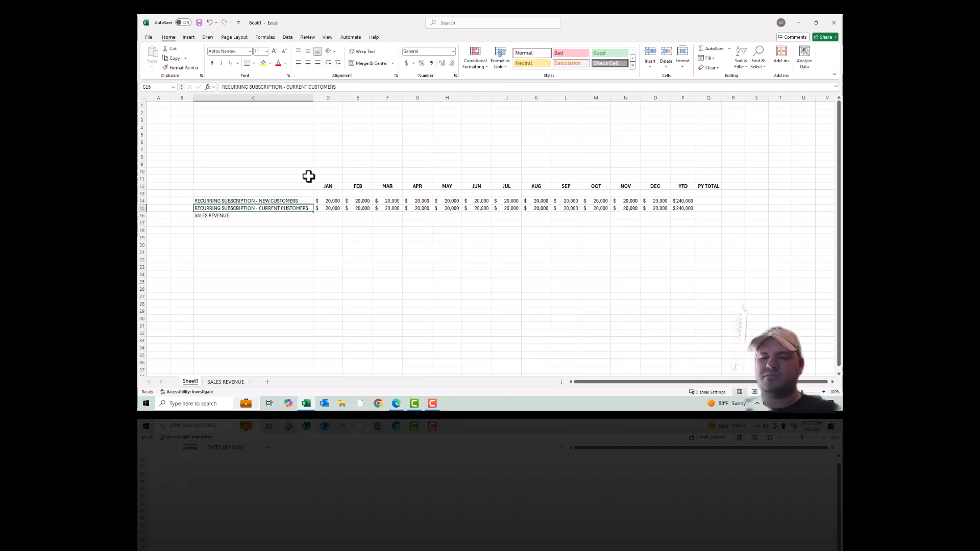
Link January new customer revenue in D14 to the monthly revenue on the SALES REVENUE sheet with ='SALES REVENUE'!$I$12
key("Up")
key("Right")
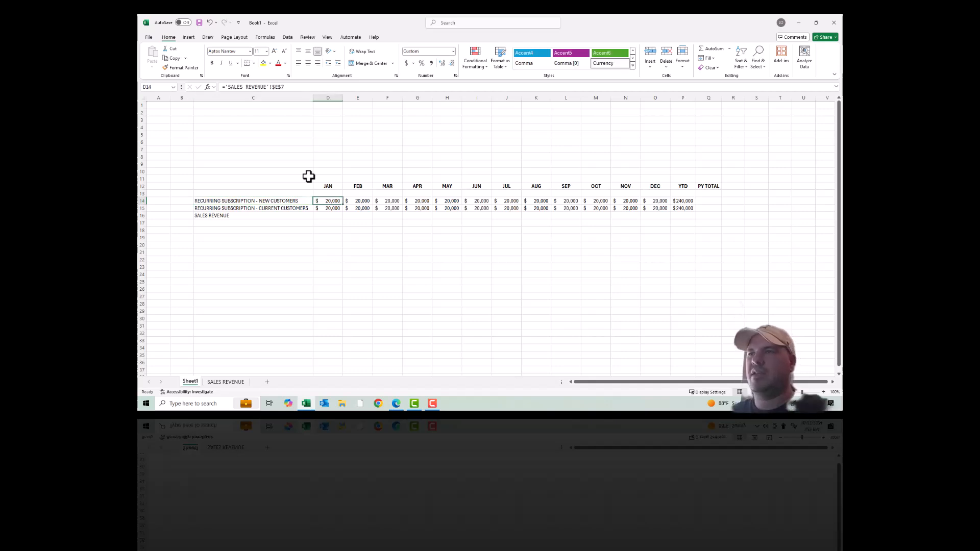
type("=")
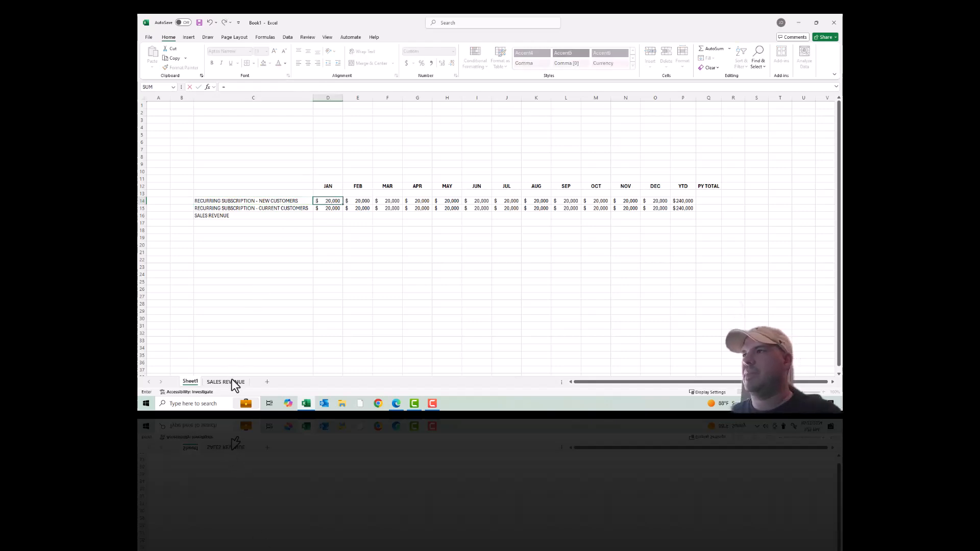
left_click(232, 382)
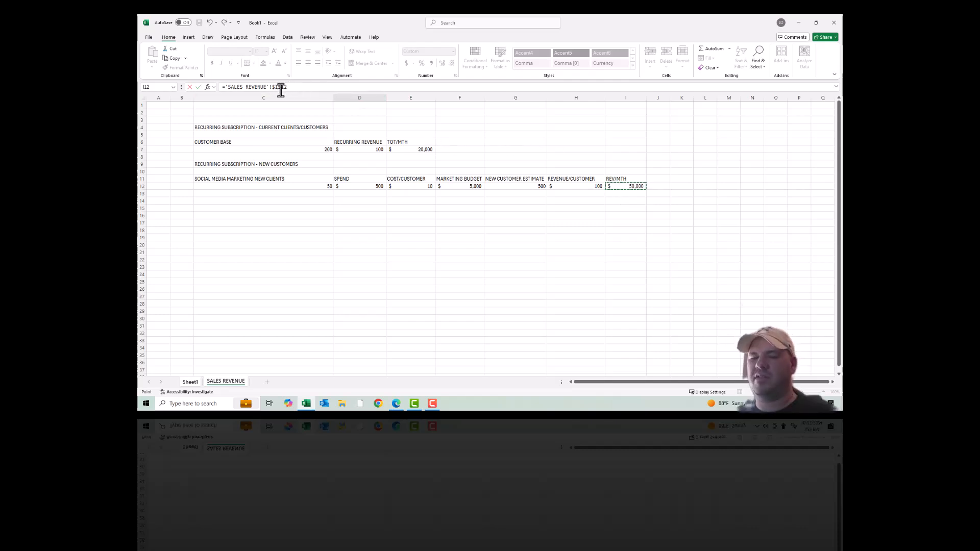
key("Return")
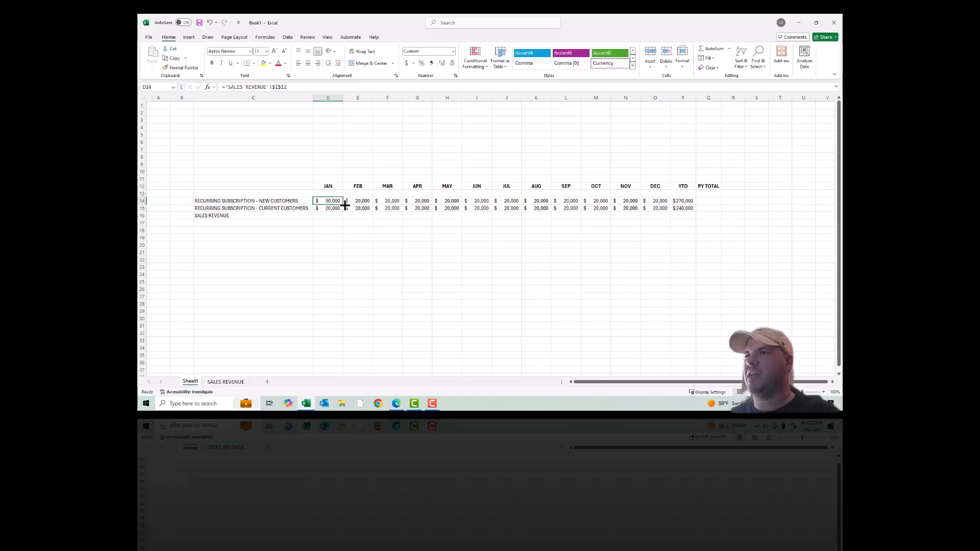
Copy the new customer revenue formula from D14 across to December in O14 and check the YTD formula in P14
left_click_drag(343, 201, 661, 198)
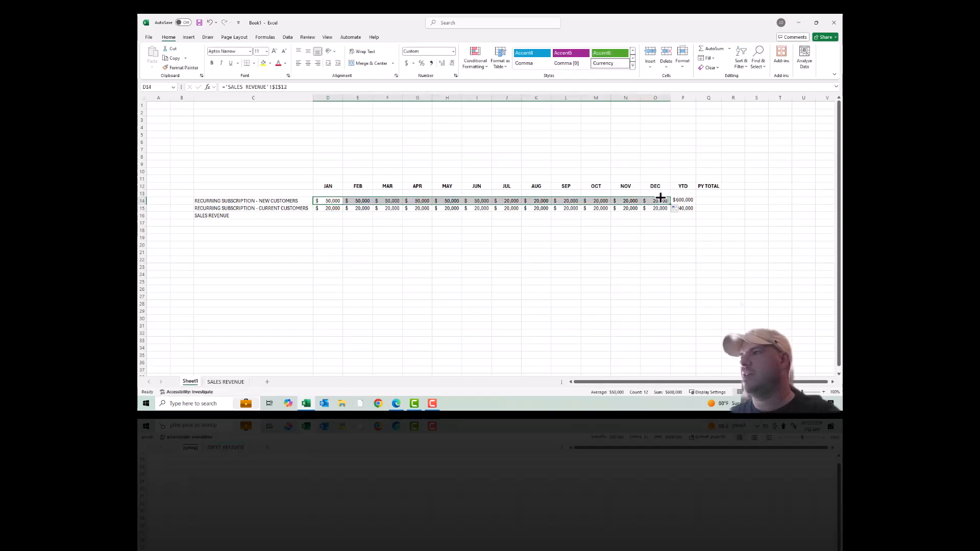
left_click(682, 230)
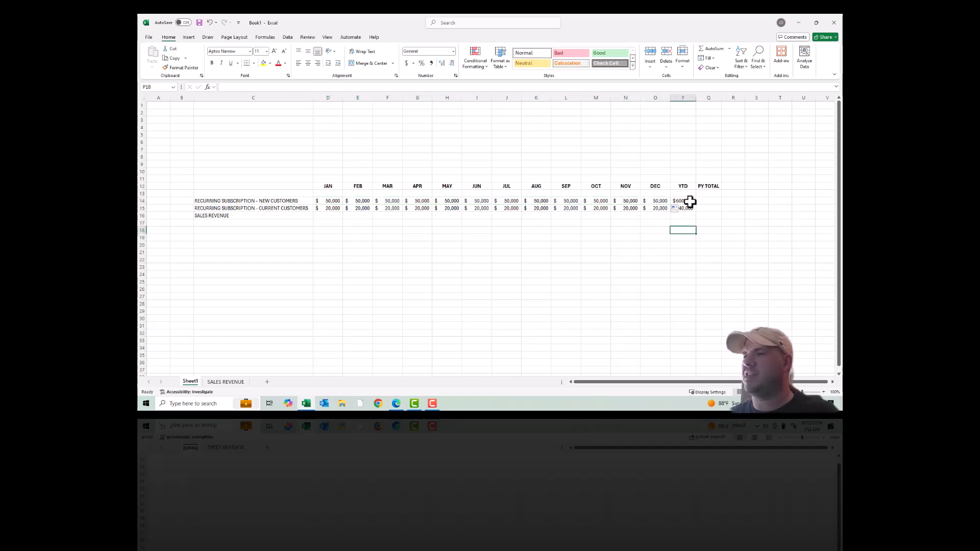
left_click(686, 201)
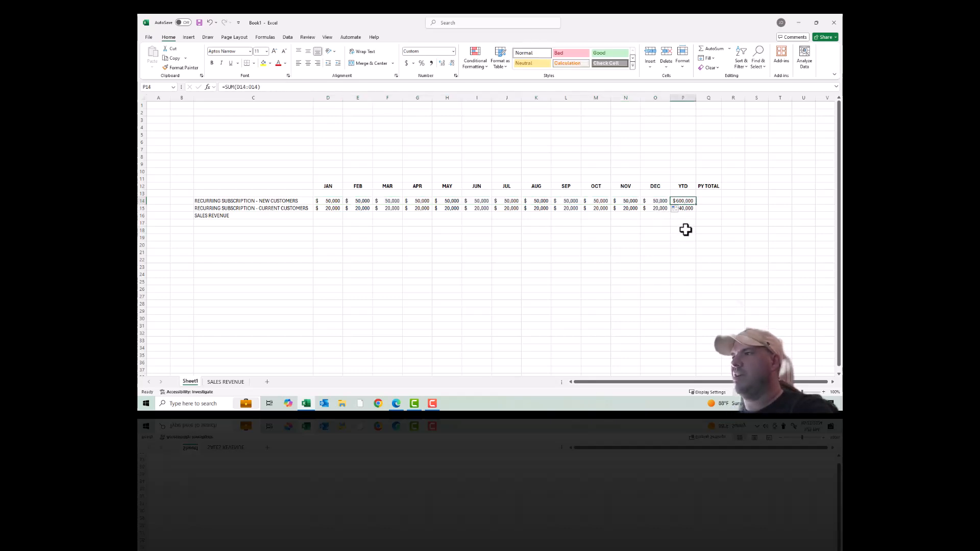
left_click(684, 216)
left_click(683, 251)
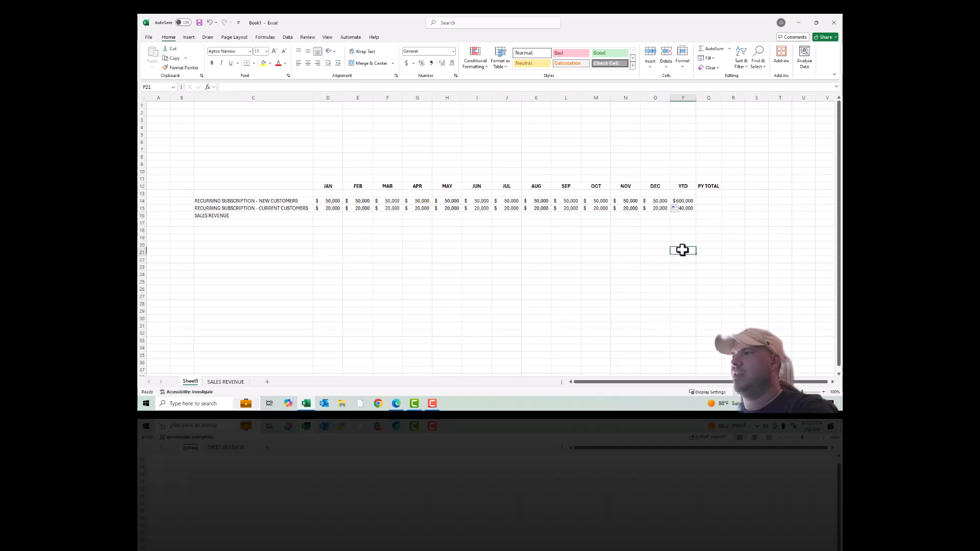
Total January sales revenue in D16 with =SUM(D14:D15) and copy the formula across to December in O16
left_click(331, 215)
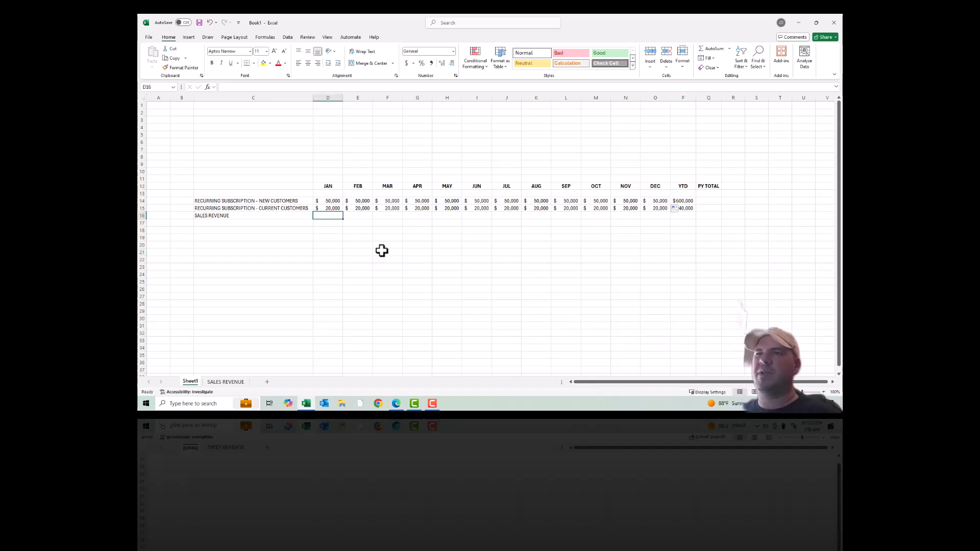
type("=")
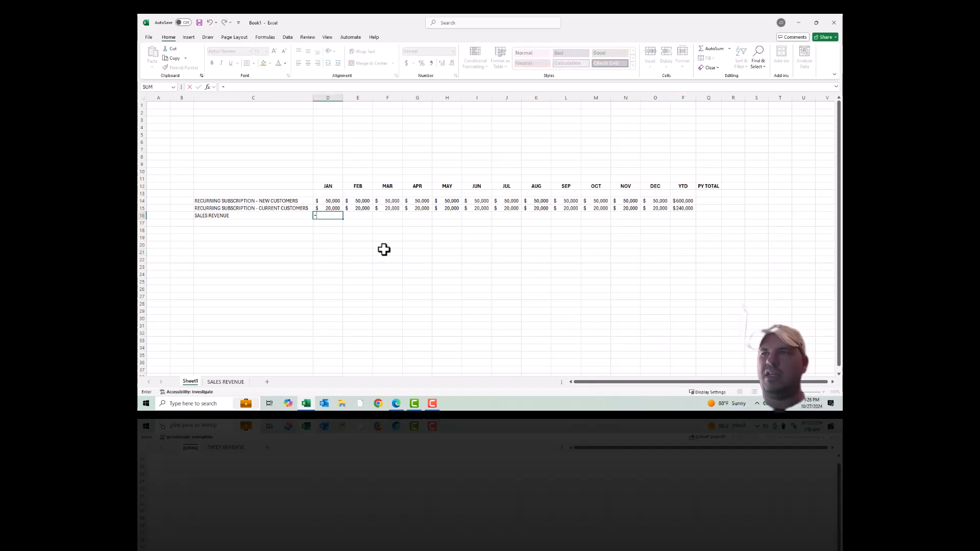
type("SUM(")
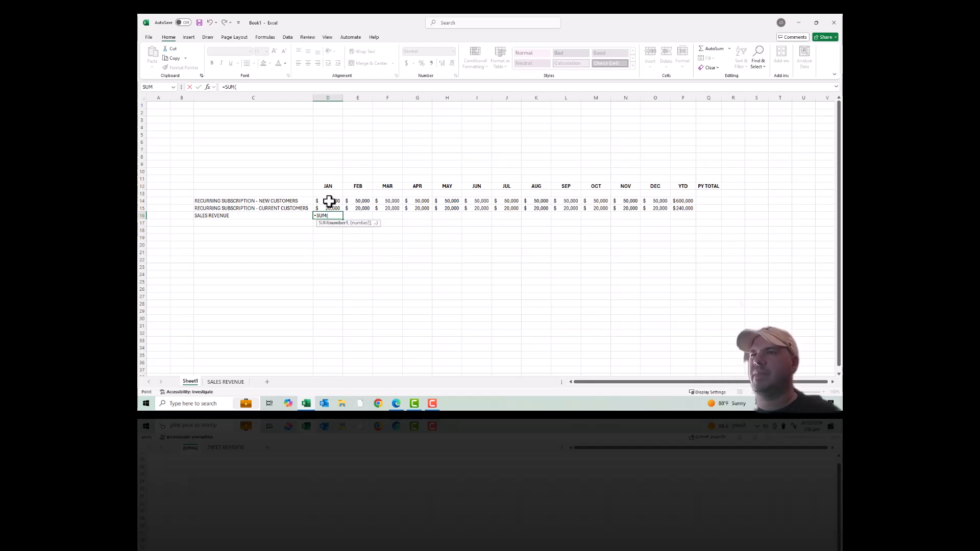
left_click_drag(329, 200, 326, 205)
key("Return")
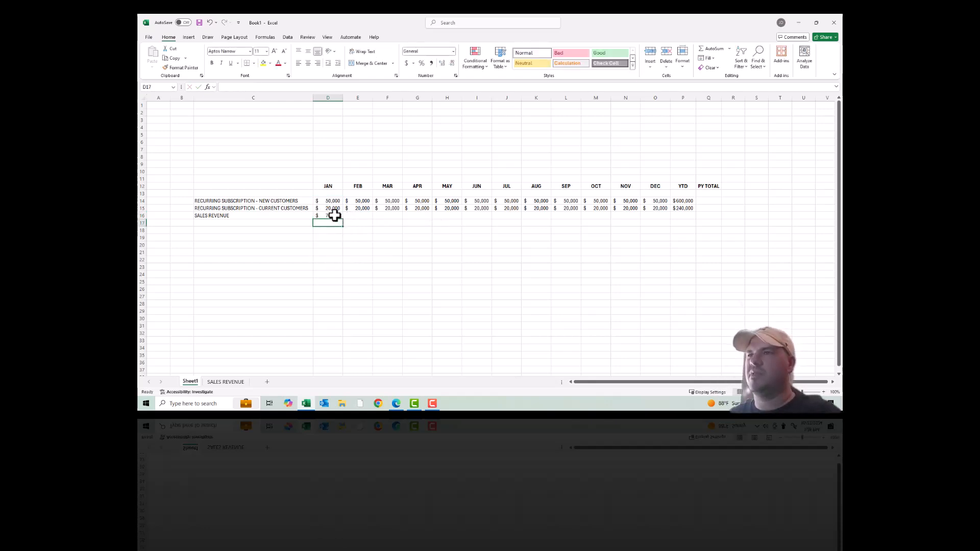
left_click(337, 216)
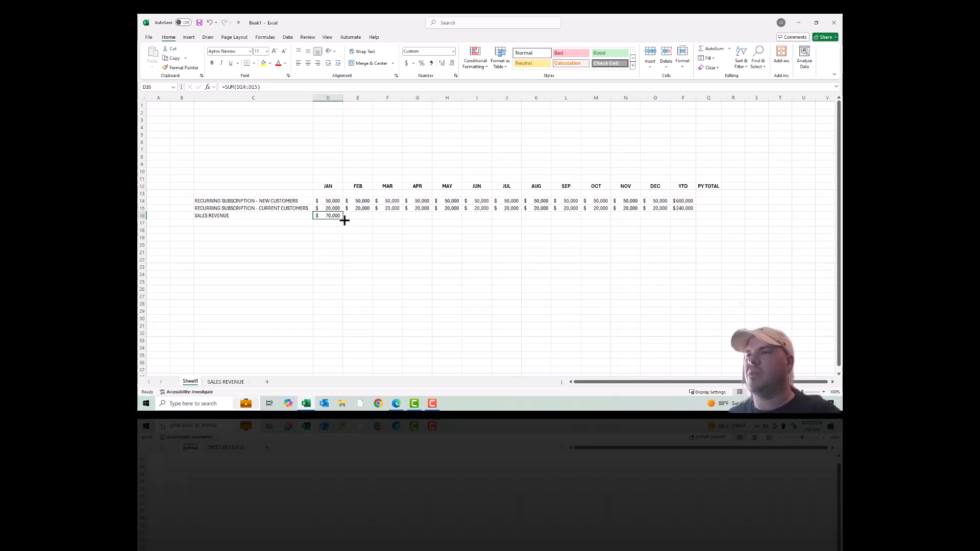
left_click_drag(343, 219, 670, 217)
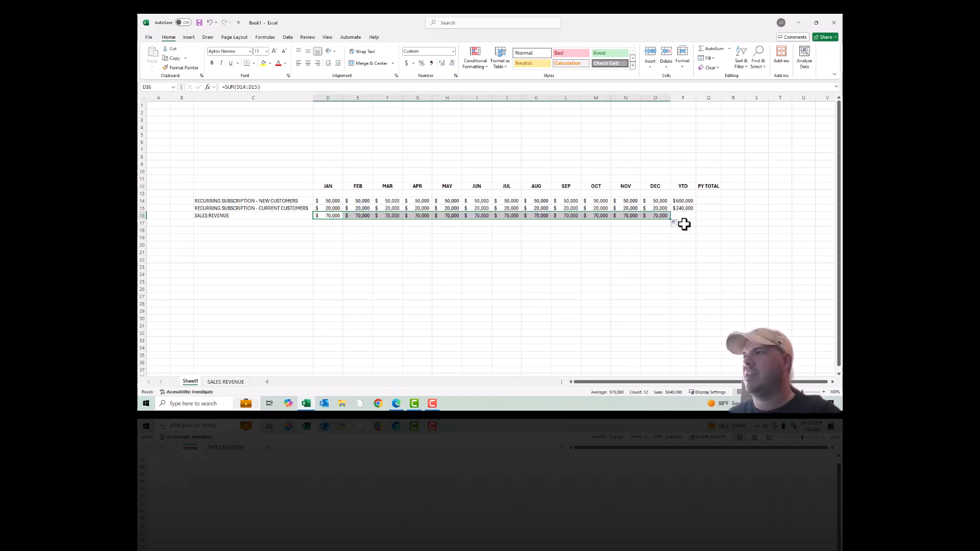
Copy the YTD sum from P15 down to the SALES REVENUE row in P16 and check the range it adds up
left_click(690, 208)
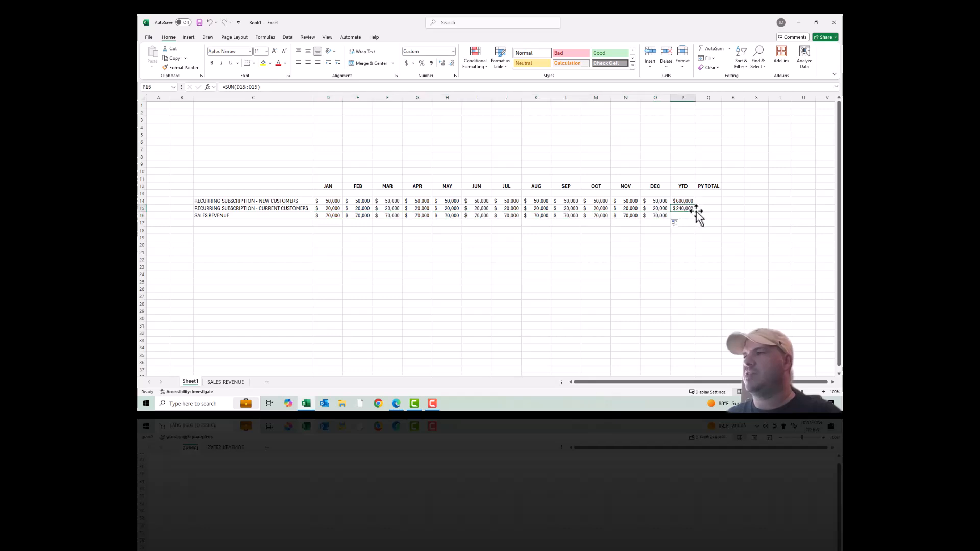
left_click_drag(695, 212, 695, 219)
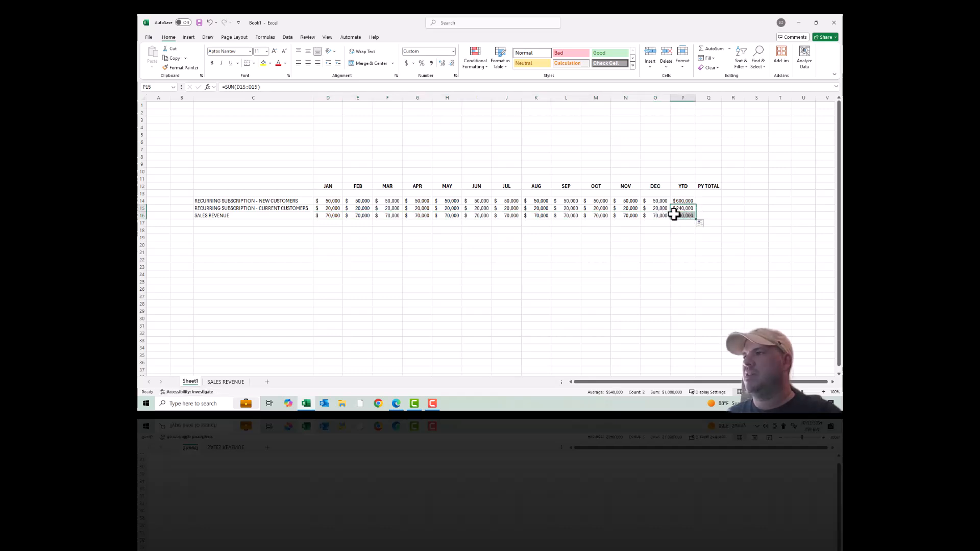
double_click(680, 214)
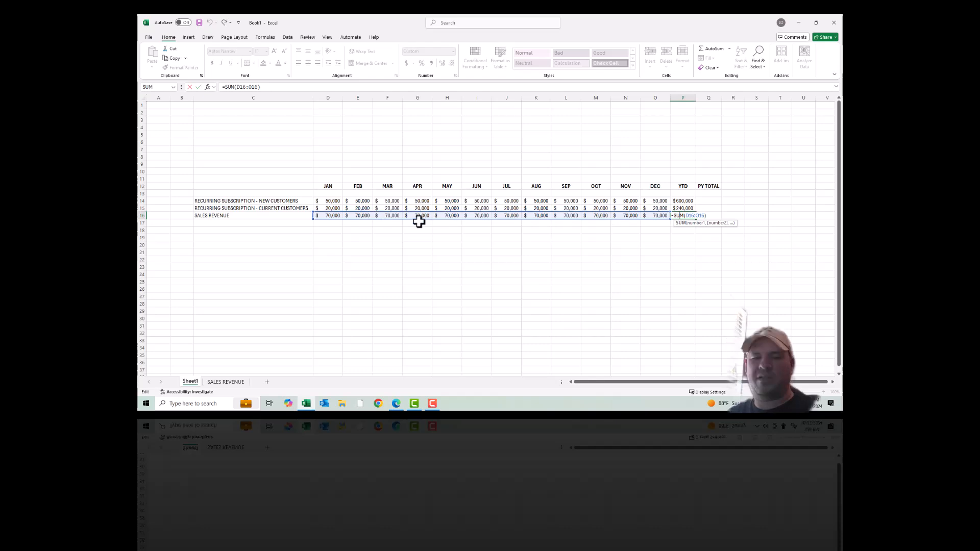
key("Escape")
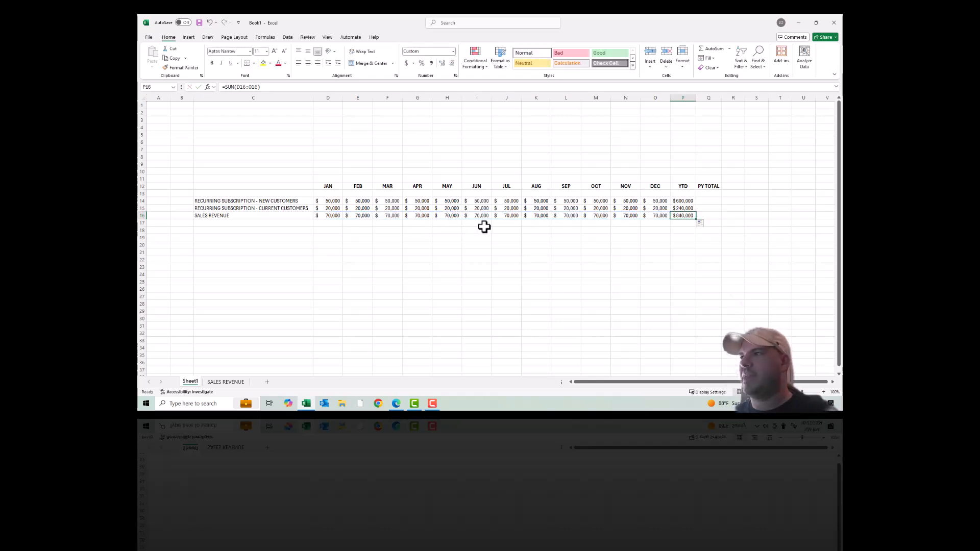
left_click(595, 261)
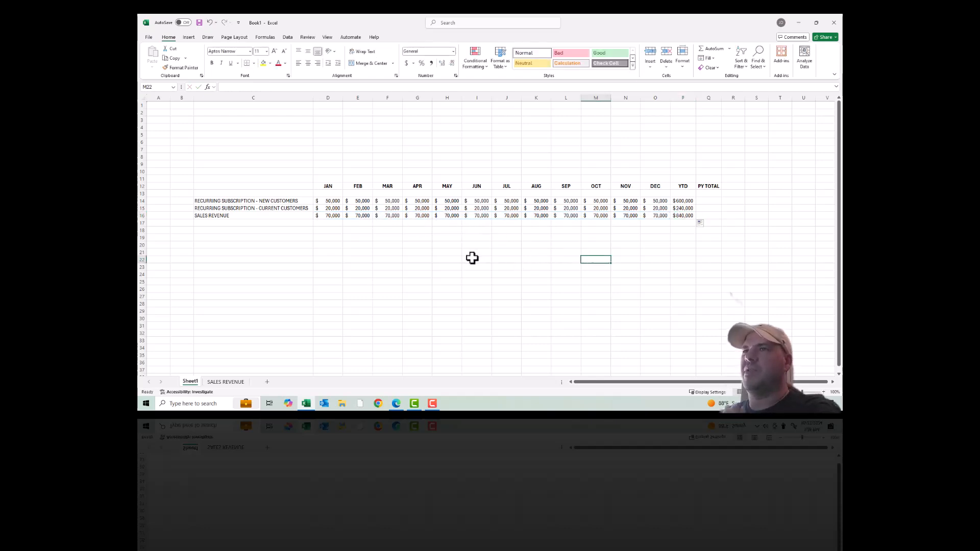